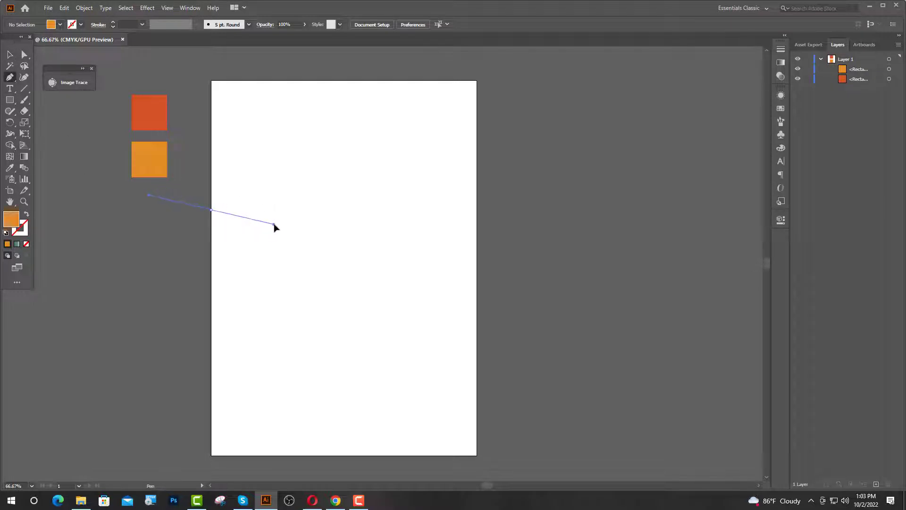
- Draw a closed orange Pen shape across the artboard's upper part, its curved lower edge running from Y about 10.22 cm to 6.64 cm
drag(274, 224, 274, 224)
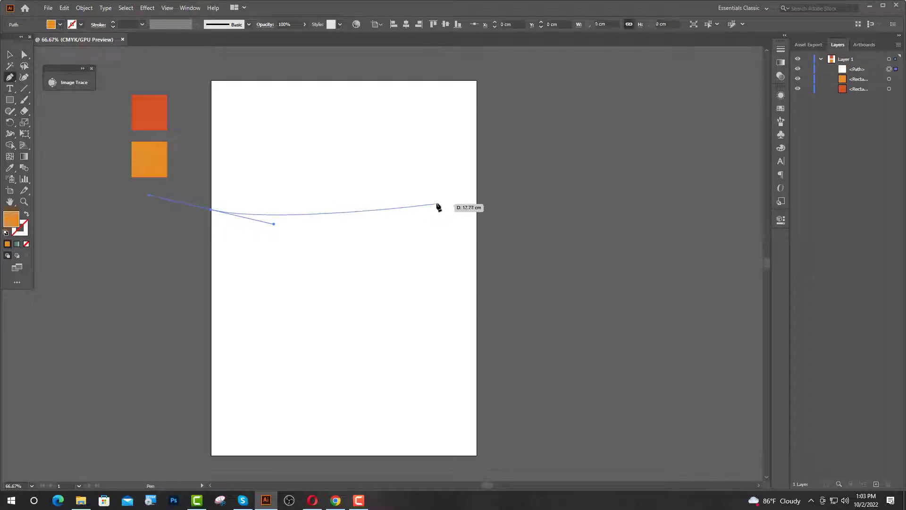
drag(477, 165, 530, 125)
click(478, 165)
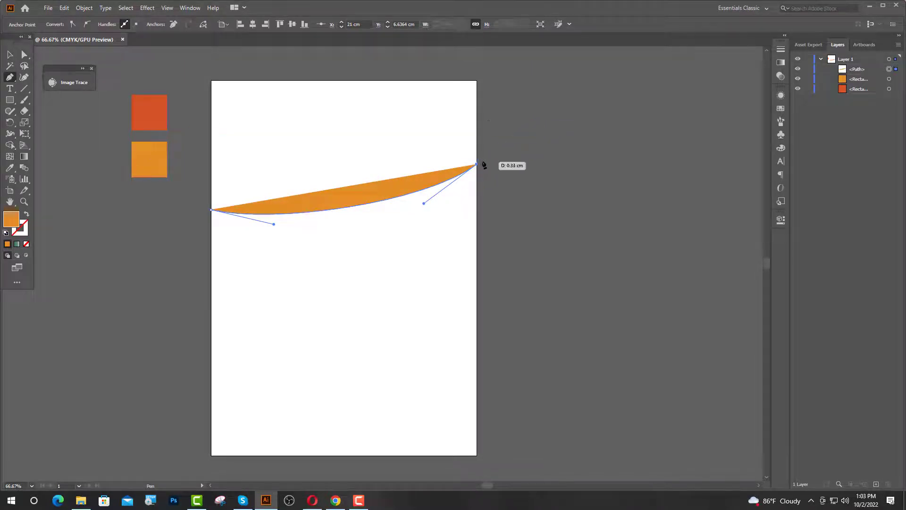
click(477, 81)
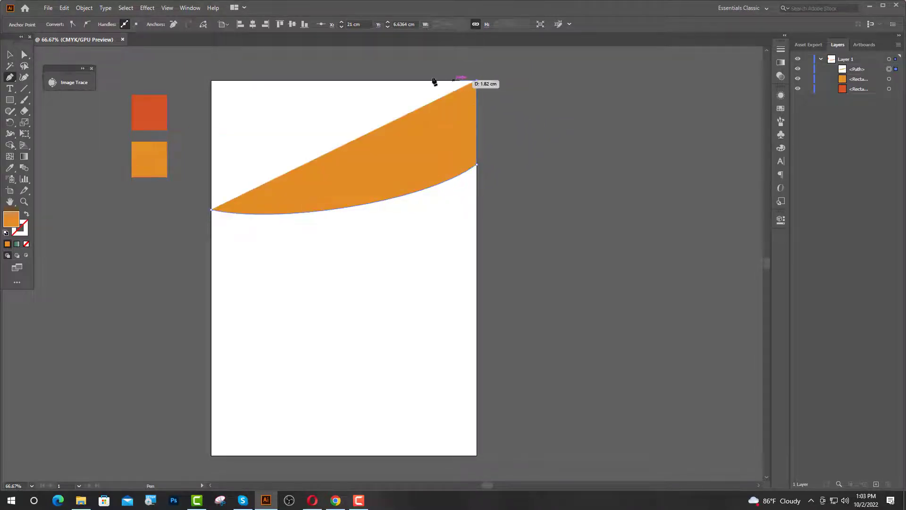
click(212, 81)
click(212, 211)
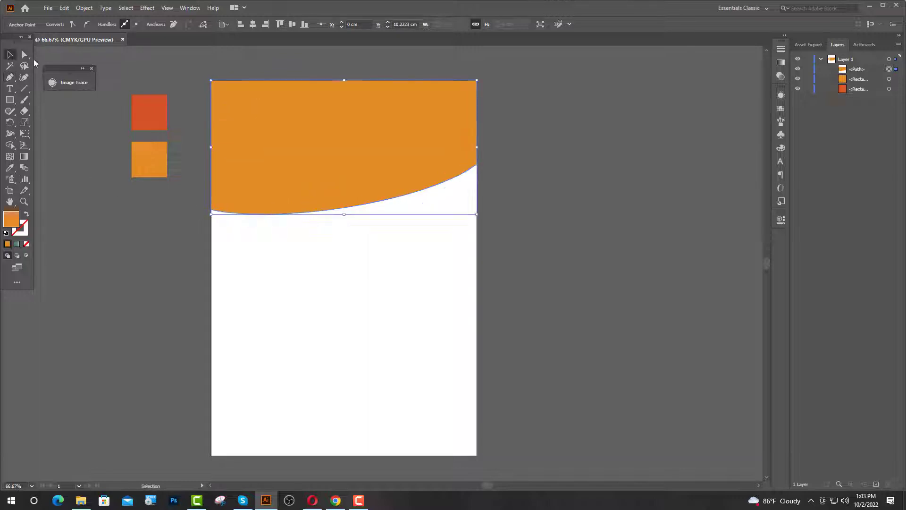
- Lower the orange shape's bottom-left anchor to about Y 11.45 cm and extend its handle to flatten the curve's start
key(a)
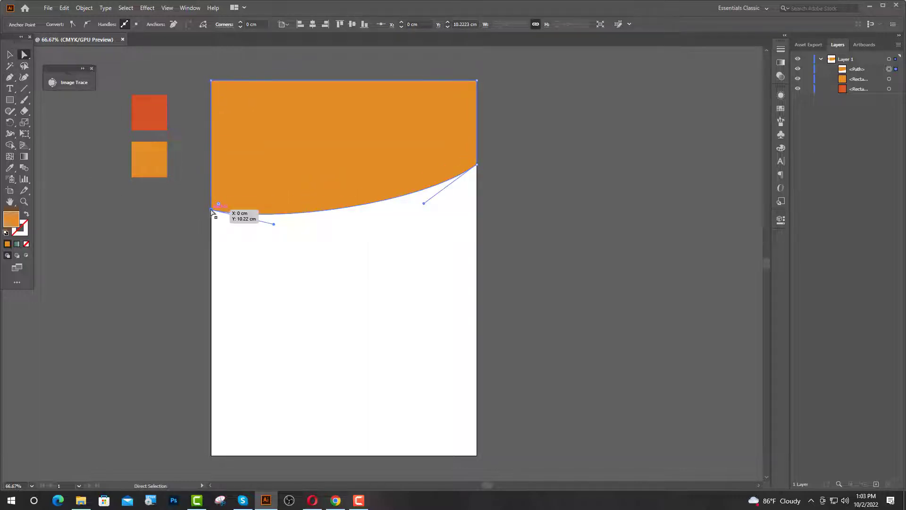
drag(212, 212, 211, 226)
drag(275, 239, 303, 237)
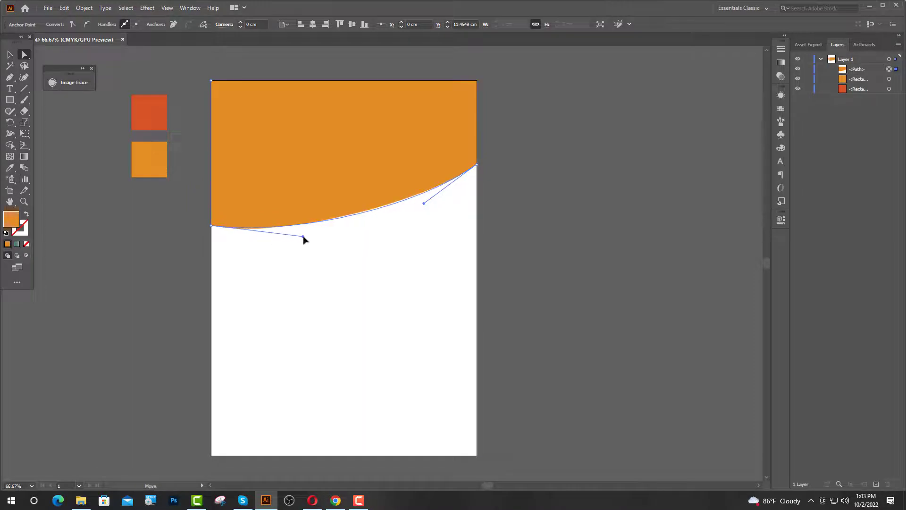
- Move the two lower anchors of the orange shape down together until the shape is about 15.34 cm tall
click(212, 225)
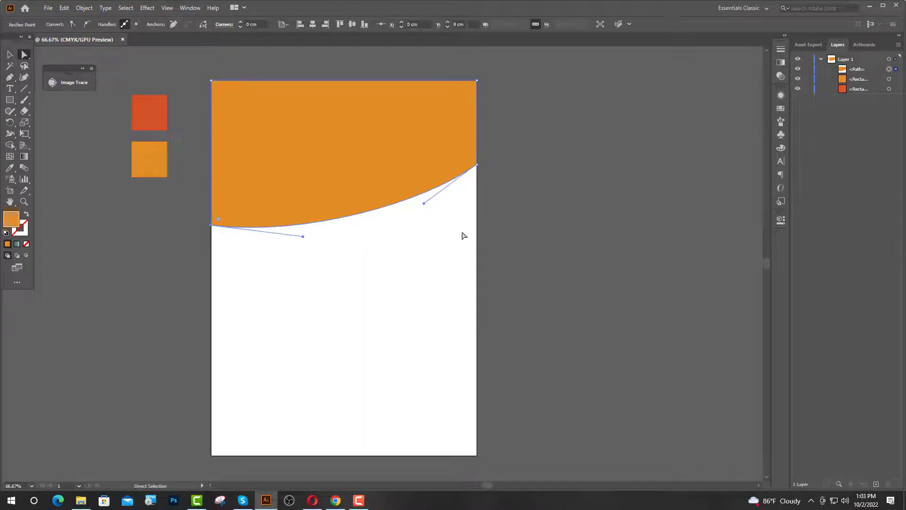
shift+click(477, 166)
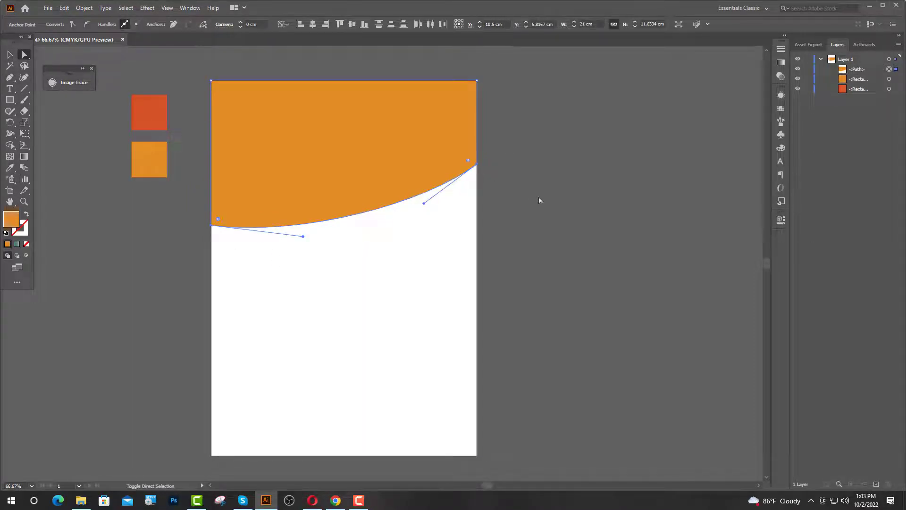
key(Down)
key(Down)
key(Down)
key(Down)
key(Down)
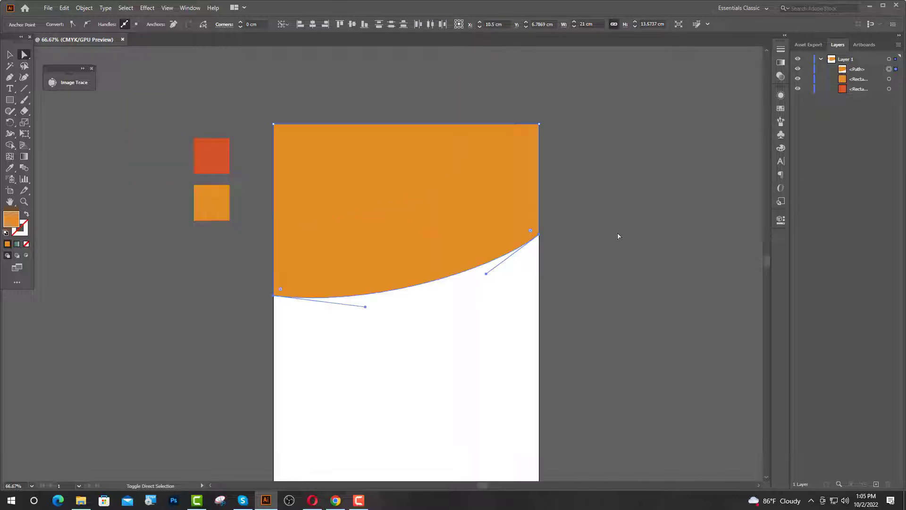
key(Down)
key(Down)
key(Down)
key(Down)
key(Down)
key(Down)
key(Down)
key(Down)
key(Down)
key(Down)
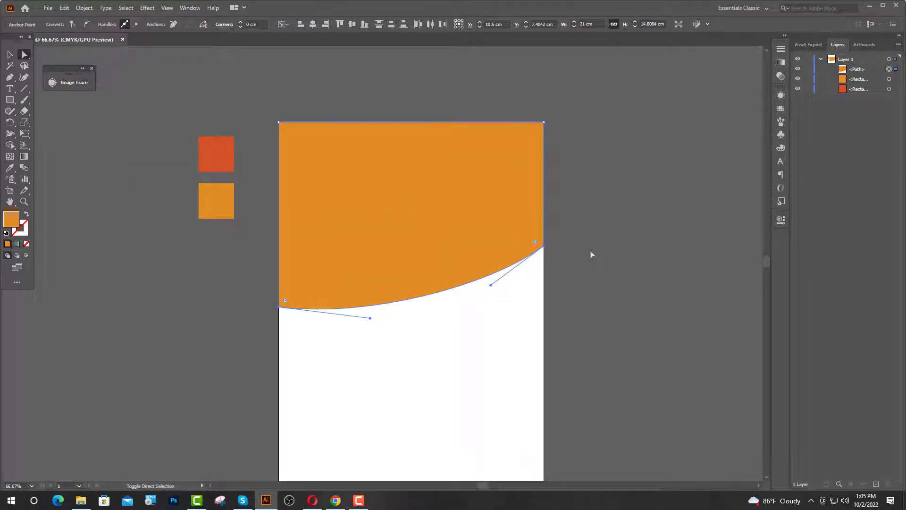
key(Down)
key(Down)
key(Down)
key(Down)
key(Down)
key(Down)
key(Down)
key(Down)
key(Down)
key(Down)
key(Down)
key(Down)
key(Down)
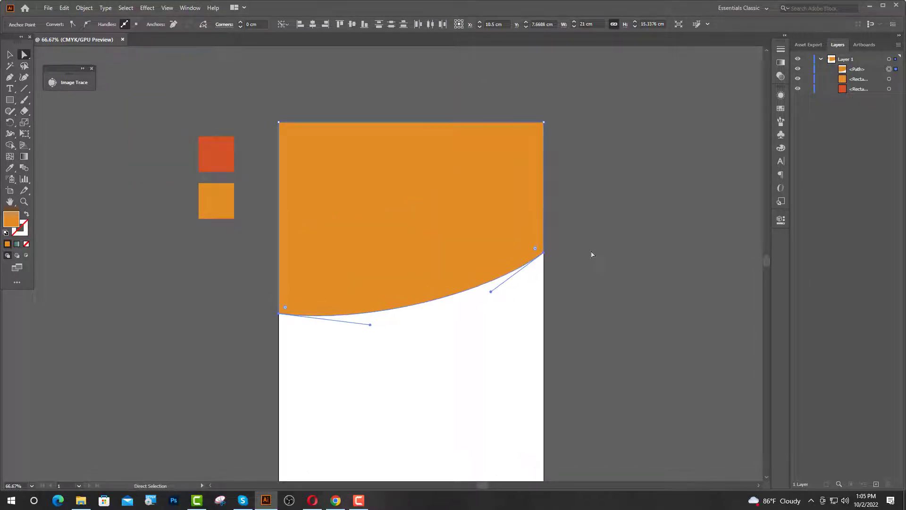
- Place the night-time factory photo from File Explorer into the document as a linked image
scroll(357, 296, down, 1)
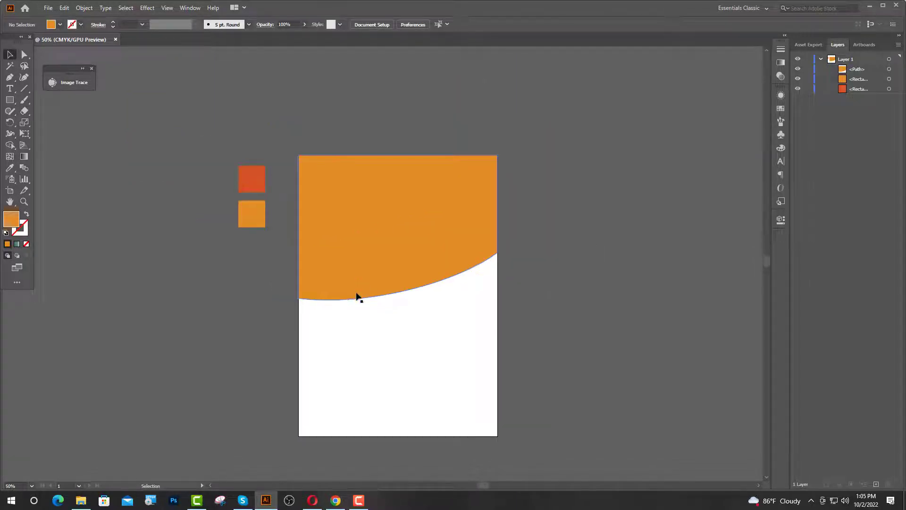
click(81, 500)
drag(108, 89, 482, 297)
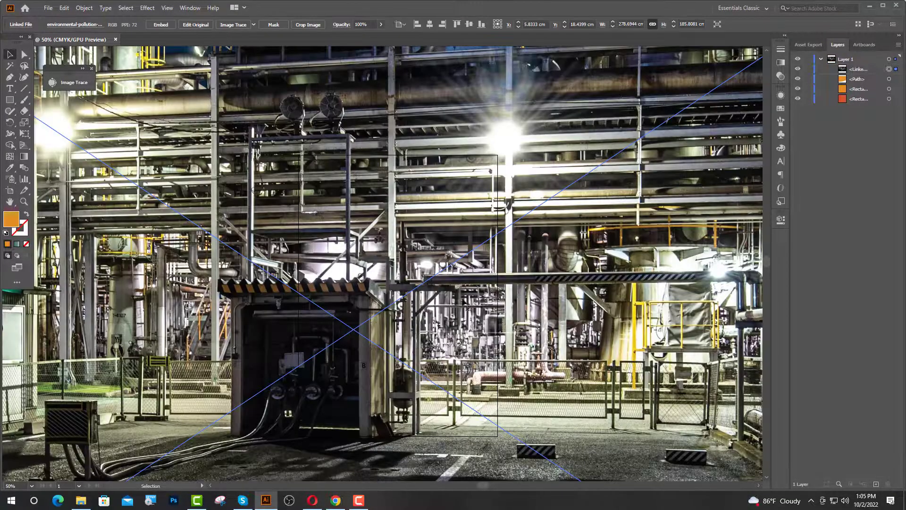
scroll(415, 216, down, 1)
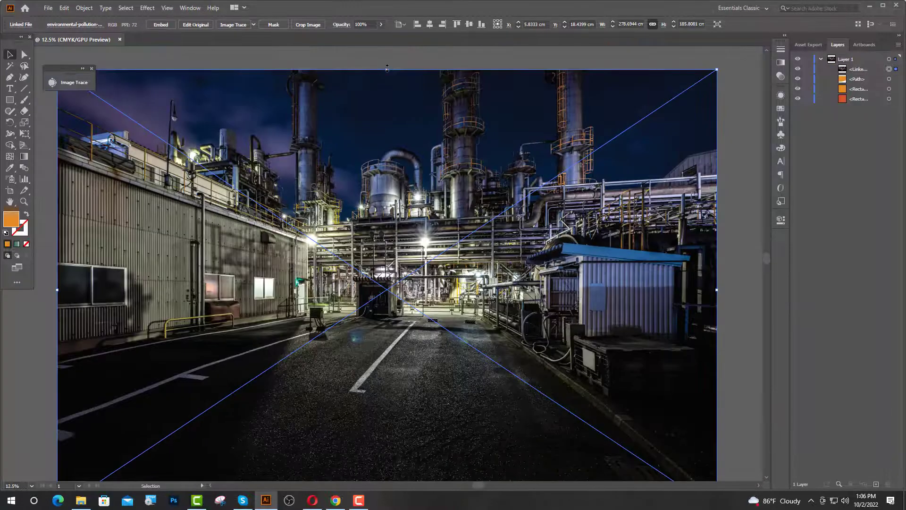
- Scale the factory photo down proportionally to about 26.4 × 17.6 cm and position it over the orange shape
drag(387, 69, 376, 299)
scroll(400, 291, up, 3)
scroll(400, 292, up, 1)
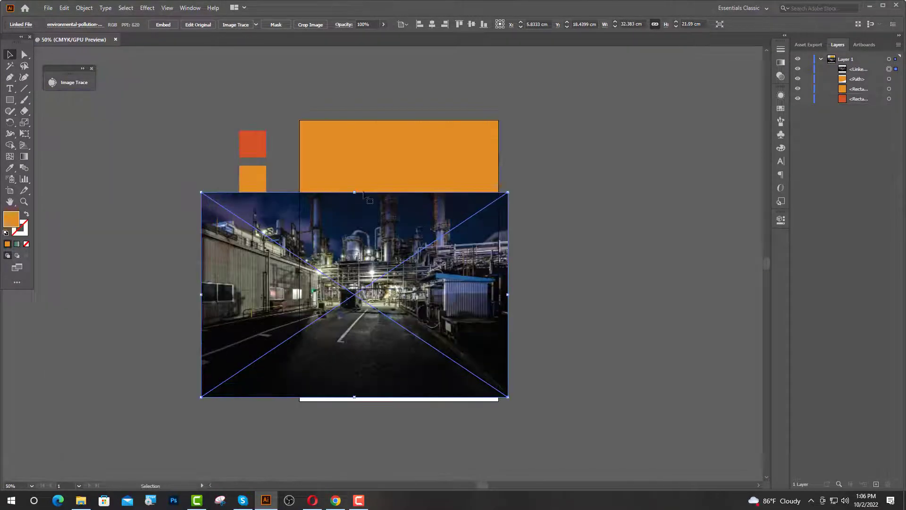
drag(355, 192, 354, 208)
drag(377, 323, 419, 234)
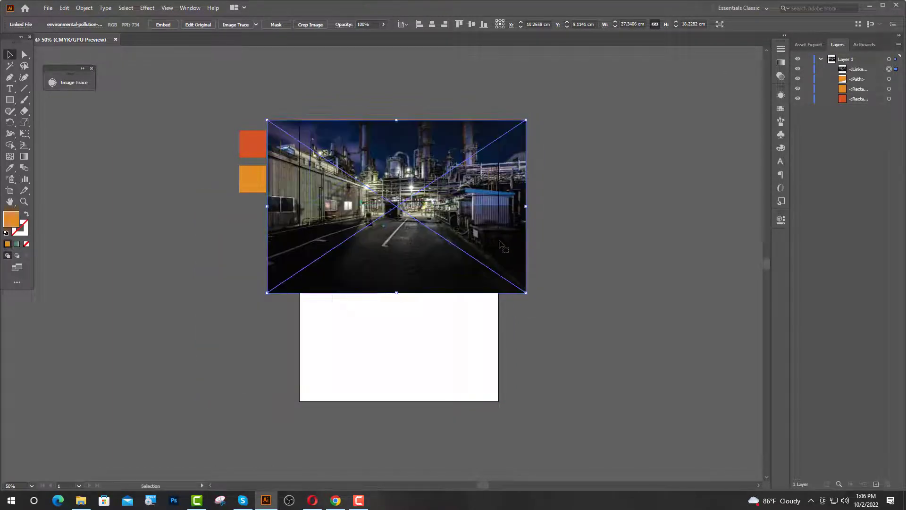
scroll(419, 234, up, 1)
scroll(359, 174, up, 1)
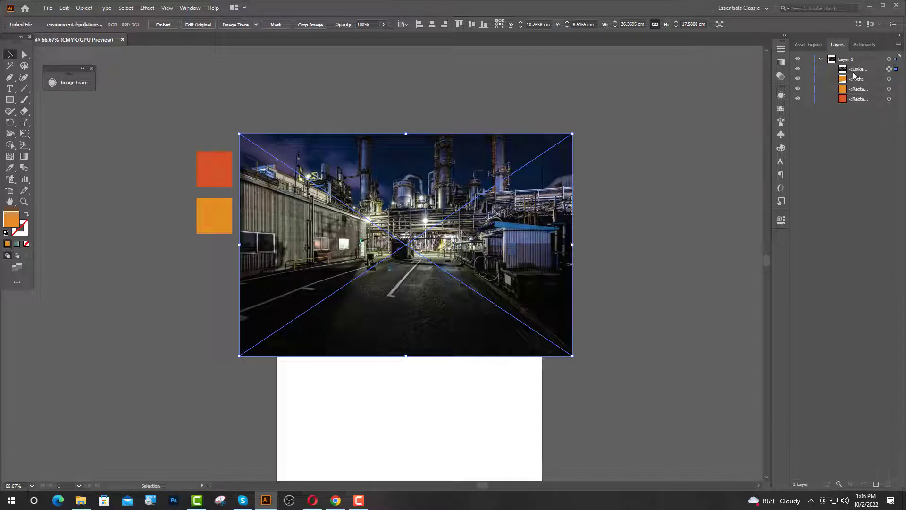
- Stack the photo beneath the orange shape, reduce it to about 23.6 × 15.7 cm and align it behind the shape
drag(856, 71, 855, 84)
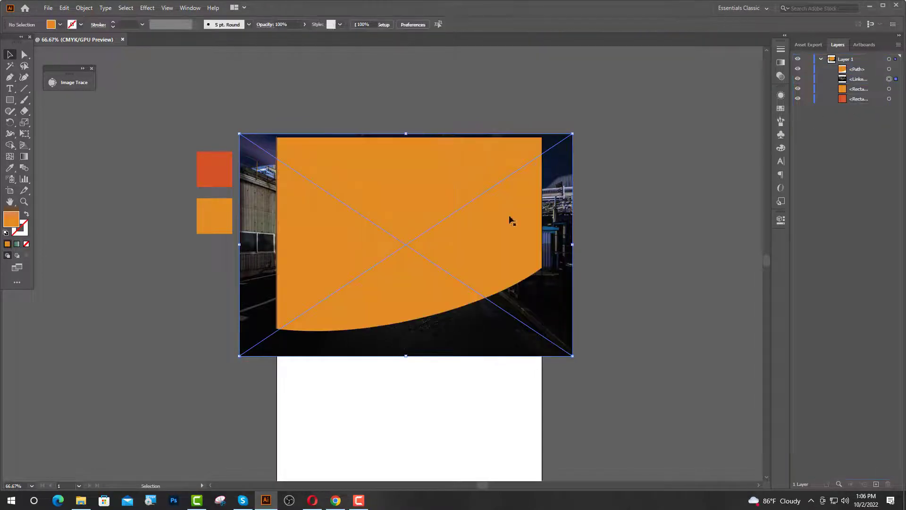
drag(408, 359, 406, 344)
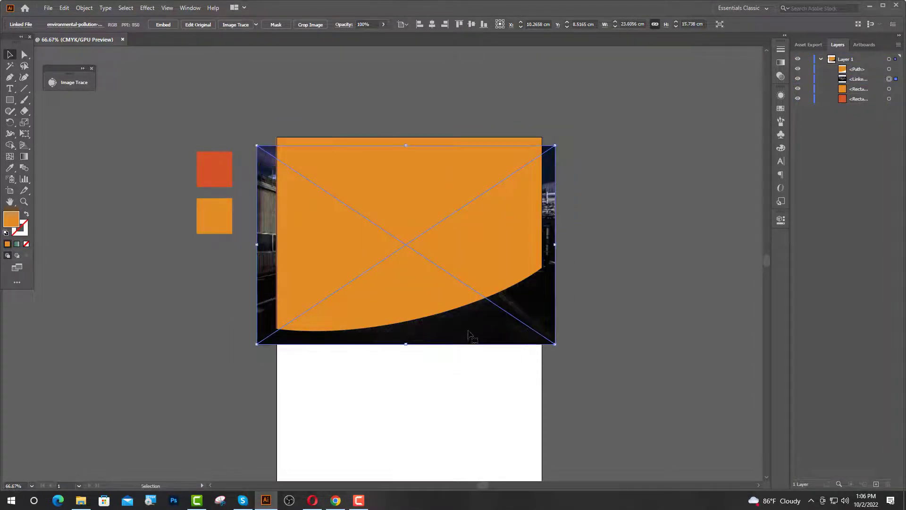
drag(470, 333, 509, 328)
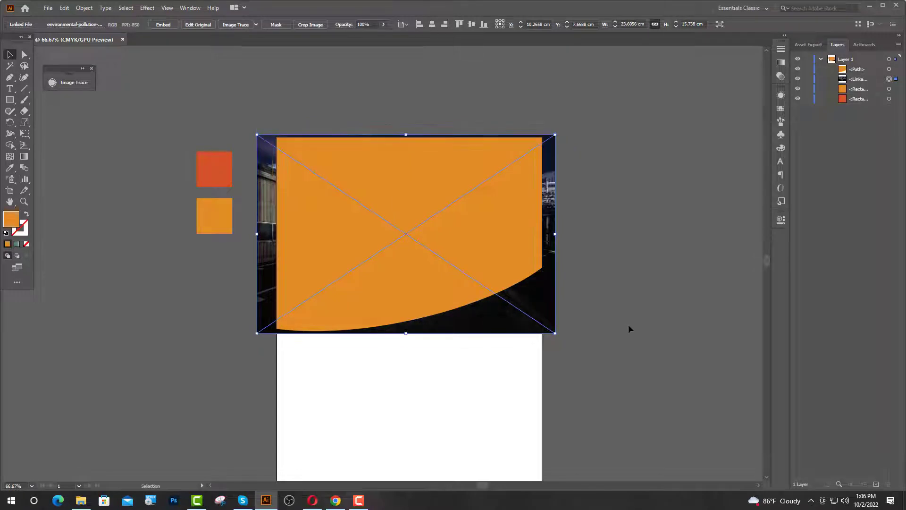
- Clip the factory photo to the orange curved shape with a clipping mask
click(275, 119)
click(348, 235)
right_click(396, 236)
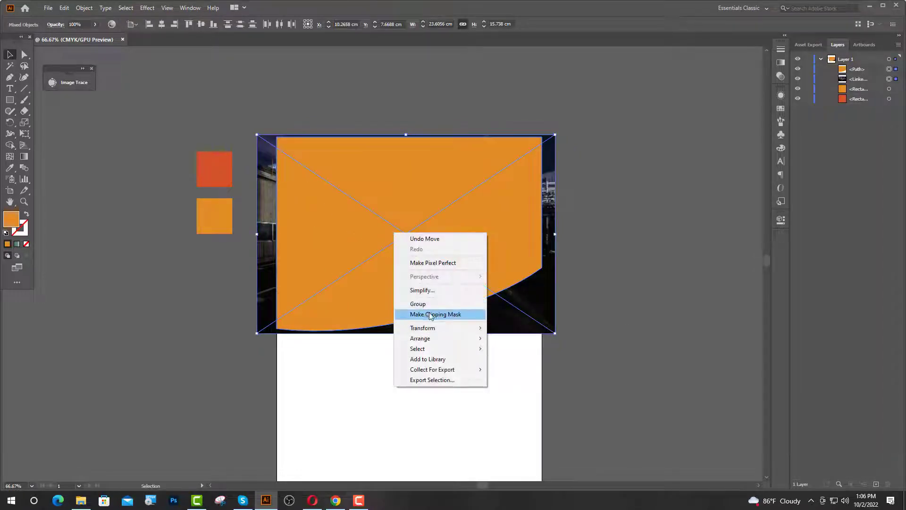
click(430, 314)
click(612, 228)
scroll(614, 226, up, 1)
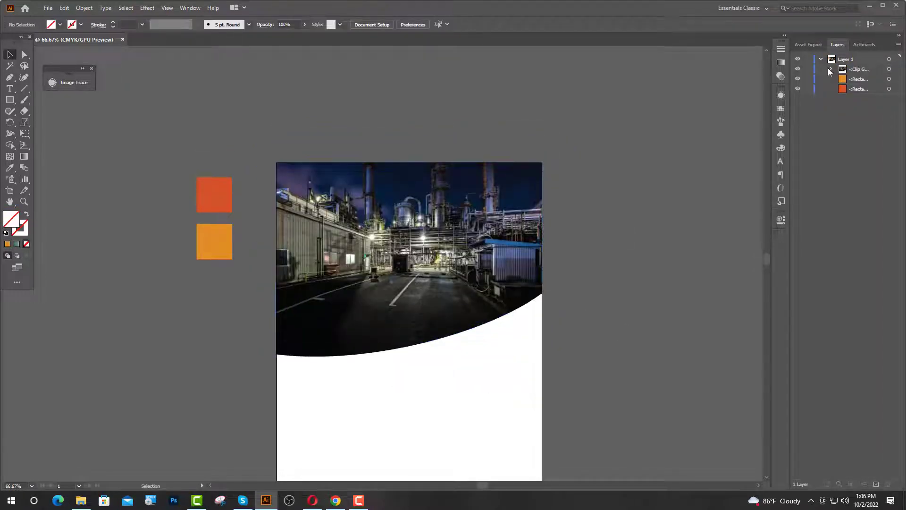
- Take the clipping path out of the clip group and place it above the group in the layer stack
click(831, 69)
click(889, 79)
drag(871, 80, 870, 64)
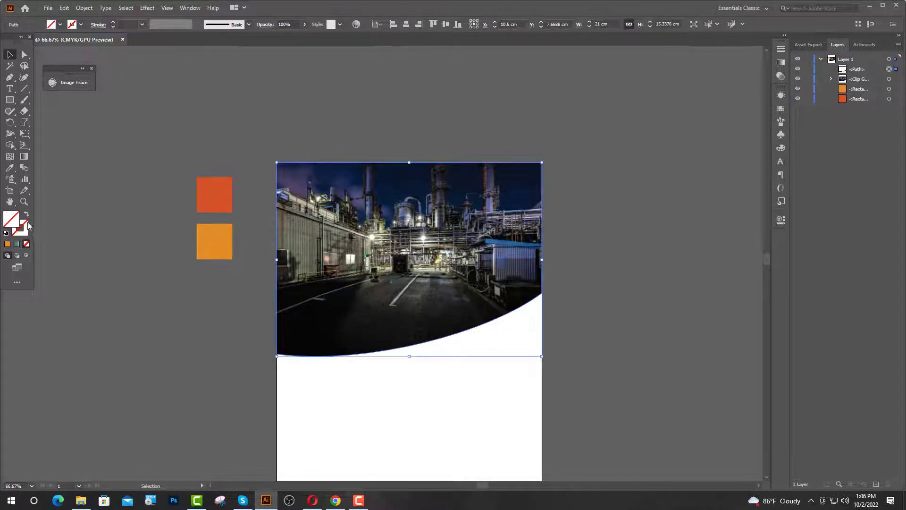
- Sample the red-orange square's colour for the extracted path and swap it to the stroke, leaving the path without fill
click(10, 168)
click(218, 194)
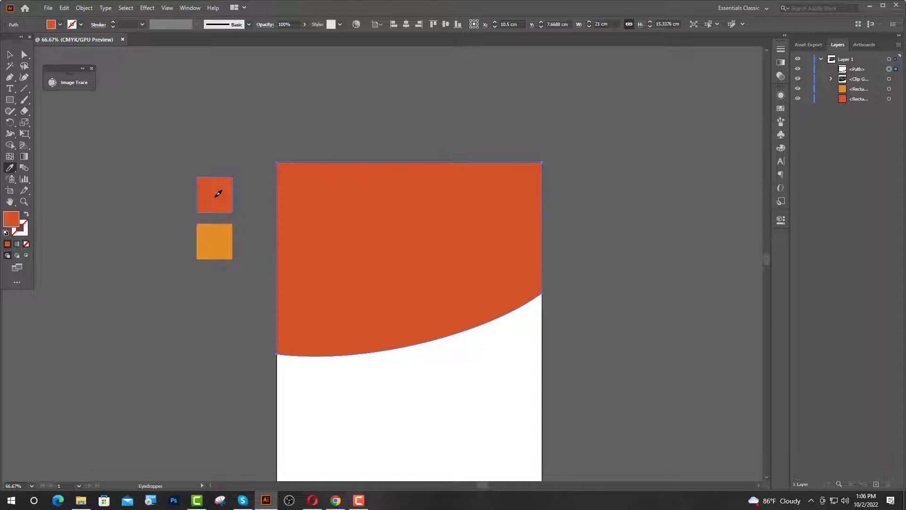
click(10, 55)
click(26, 213)
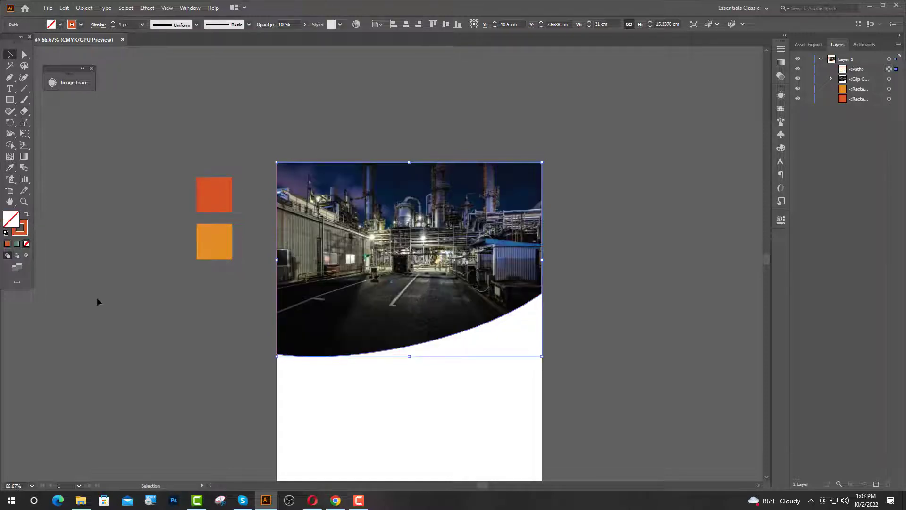
click(179, 312)
- Delete the path's left, top and right segments so only the curve along the photo's lower edge remains
click(26, 56)
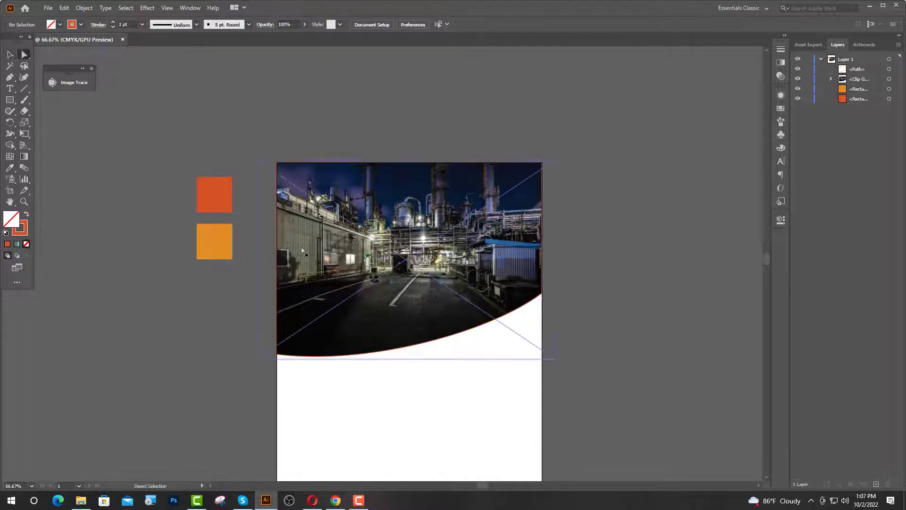
click(277, 245)
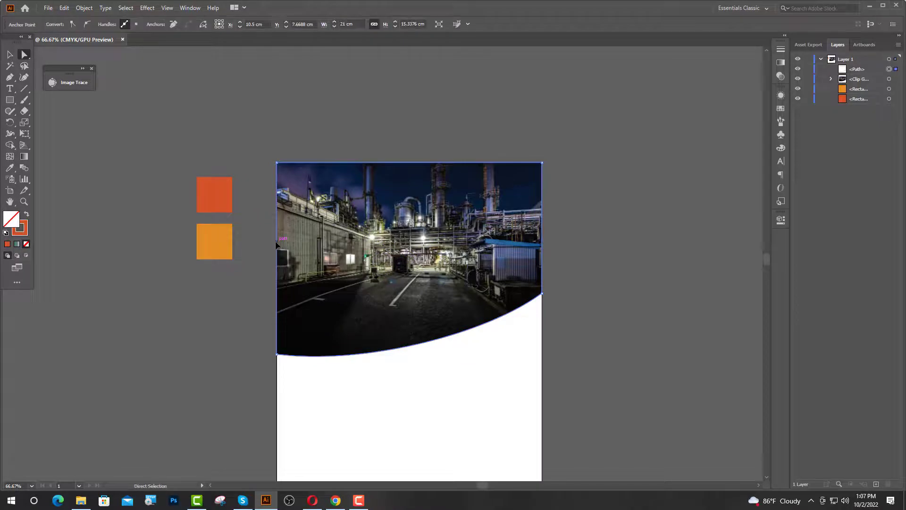
key(Delete)
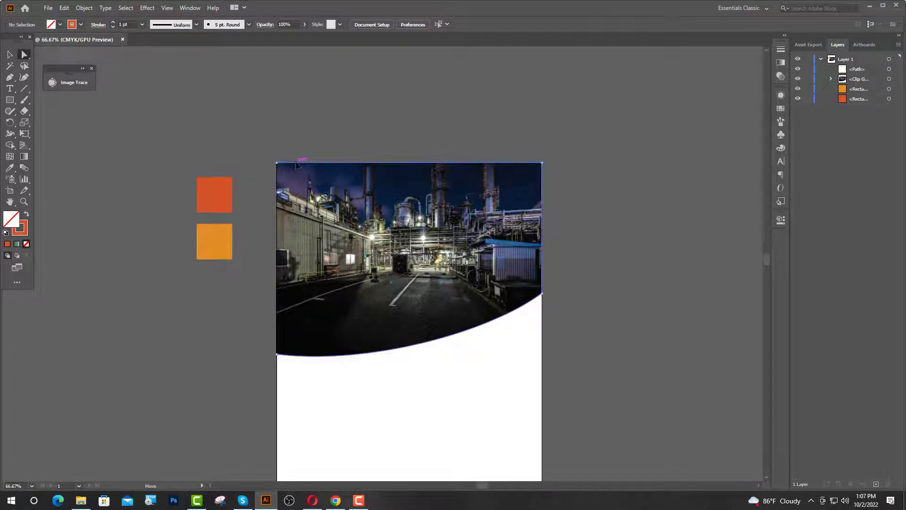
click(296, 163)
key(Delete)
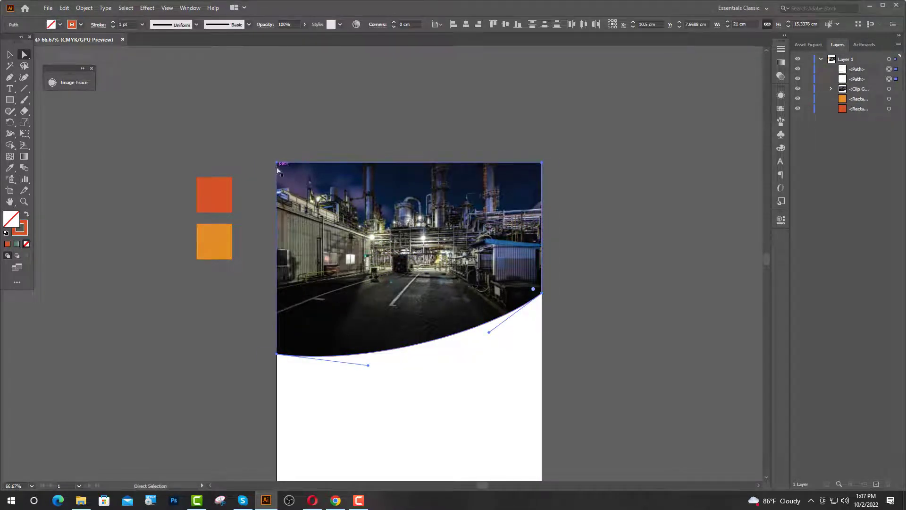
click(278, 169)
key(Delete)
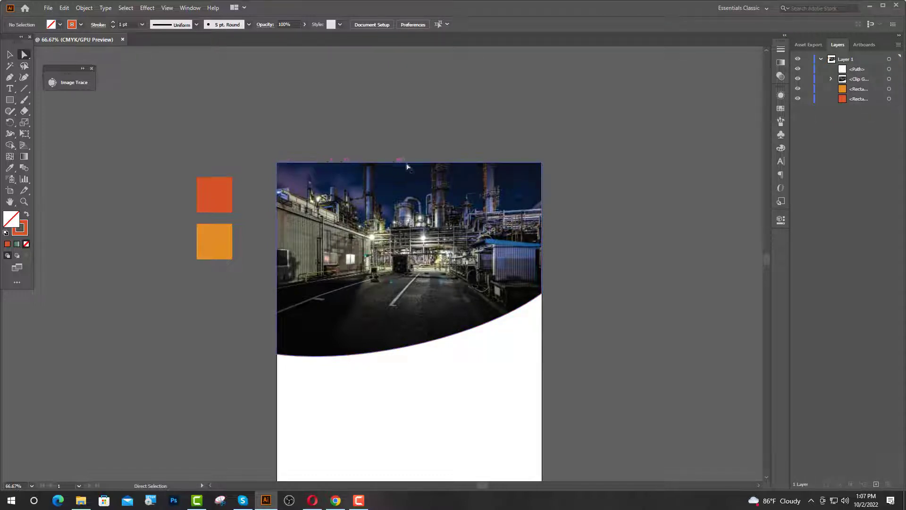
key(ctrl+z)
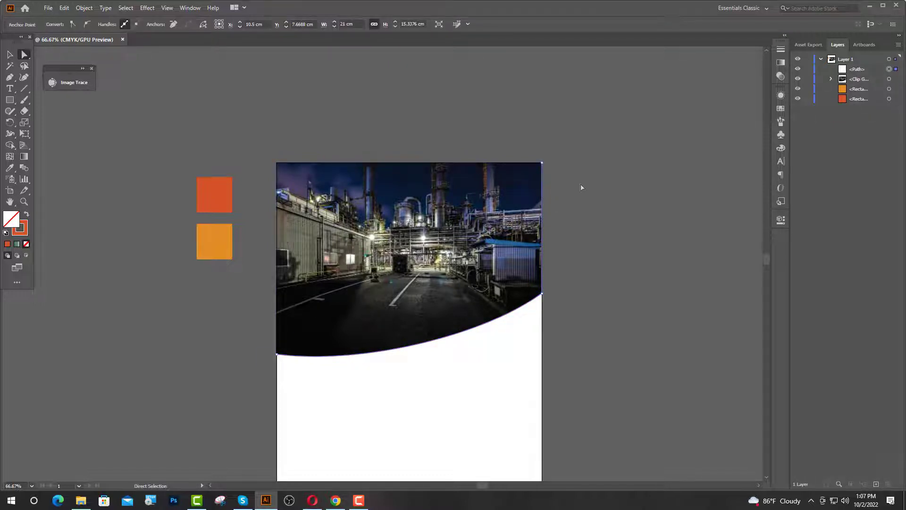
click(542, 163)
key(Delete)
key(Delete)
key(v)
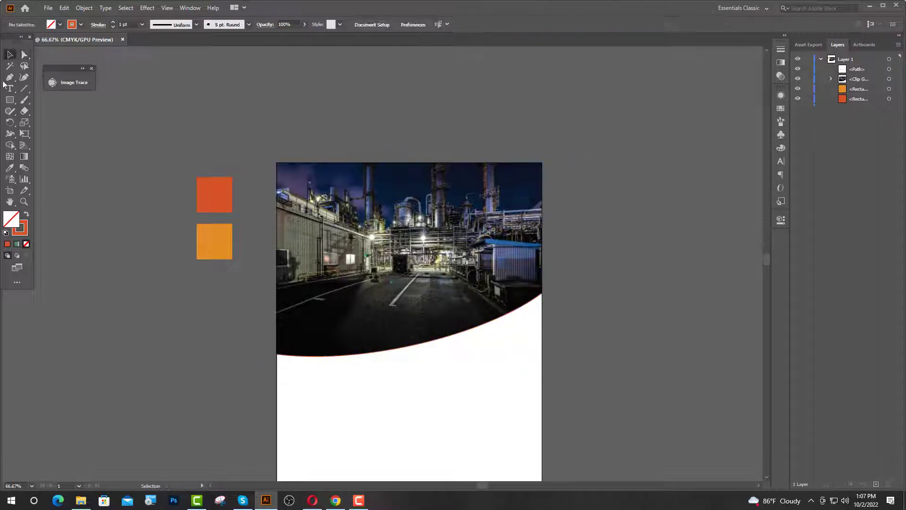
- Extend the curve's path with the Pen tool from its right end back to the left artboard edge, closing it into a tapering band below the photo
click(9, 77)
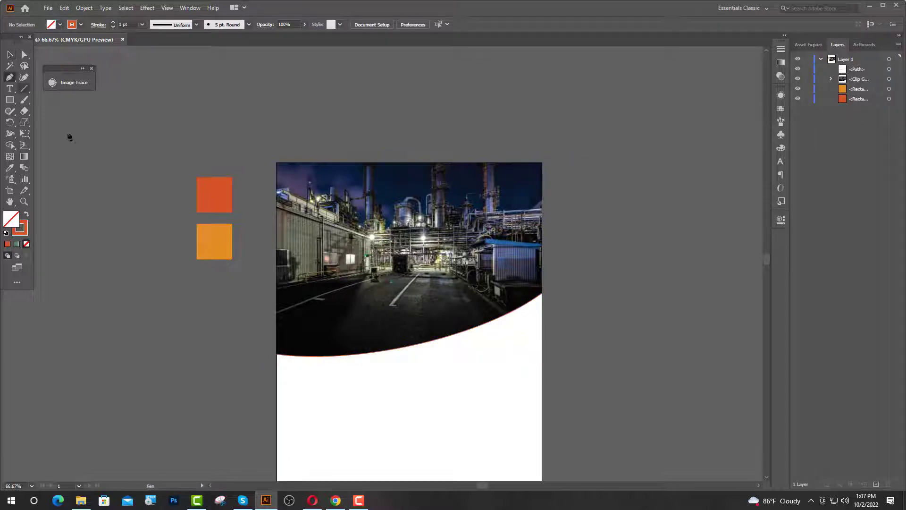
click(541, 293)
scroll(542, 293, down, 1)
scroll(524, 381, up, 1)
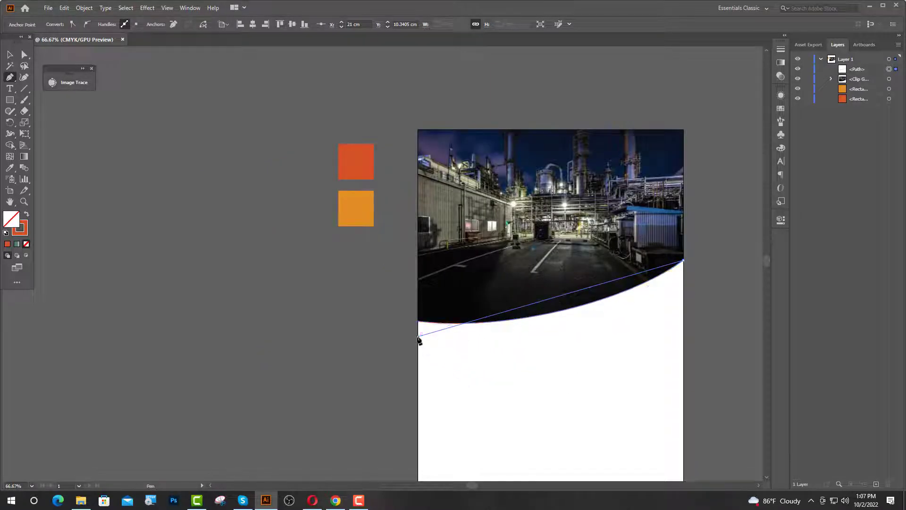
drag(418, 337, 250, 329)
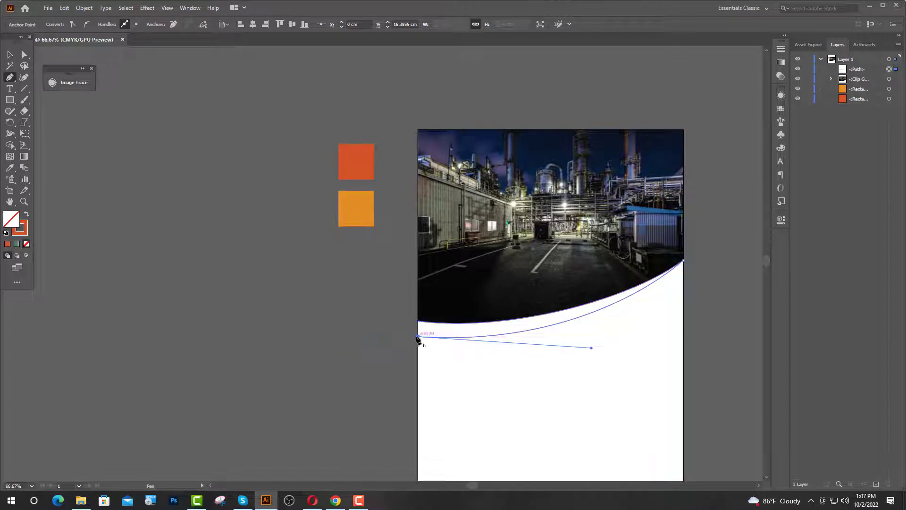
click(419, 321)
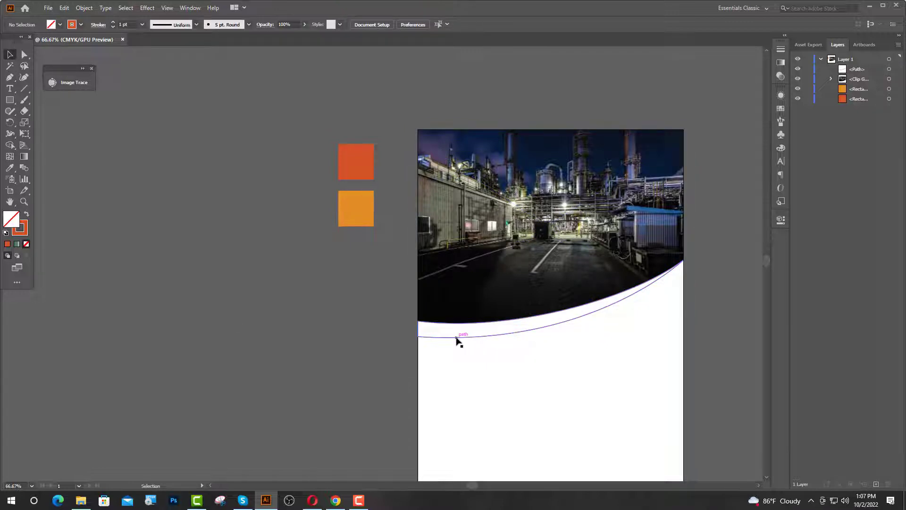
- Swap the band path's red-orange stroke to its fill, leaving it without a stroke
click(457, 338)
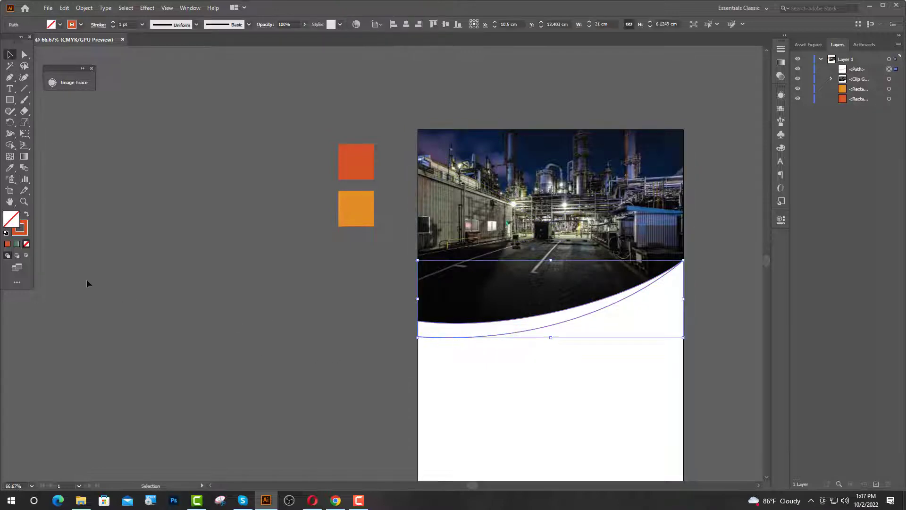
click(26, 215)
click(209, 343)
scroll(208, 343, down, 1)
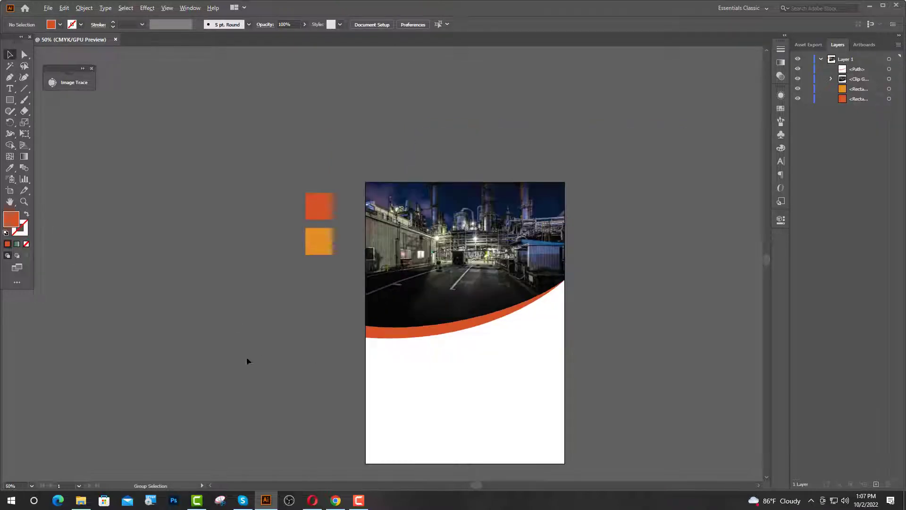
scroll(499, 377, up, 1)
scroll(506, 372, up, 2)
scroll(506, 375, up, 1)
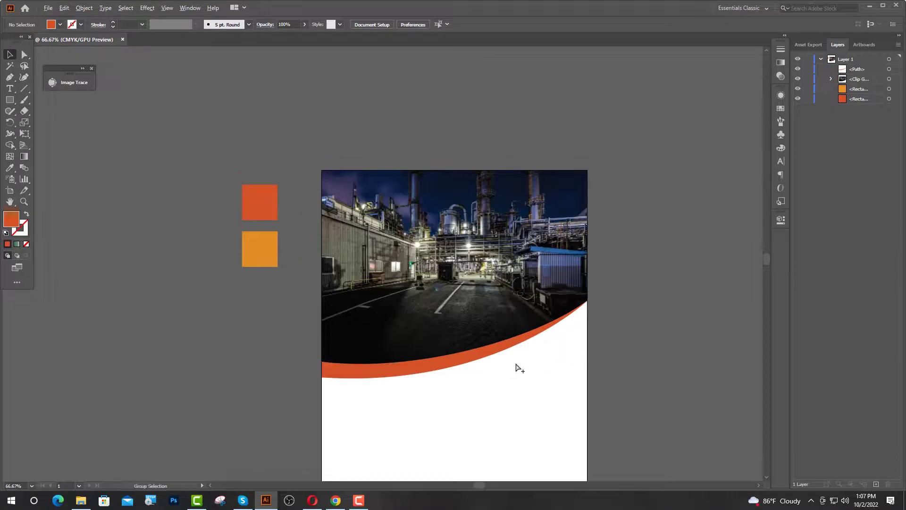
- Fill the band with a linear gradient running from the red-orange swatch at the start to the orange swatch at the end
scroll(525, 360, up, 1)
key(v)
click(459, 372)
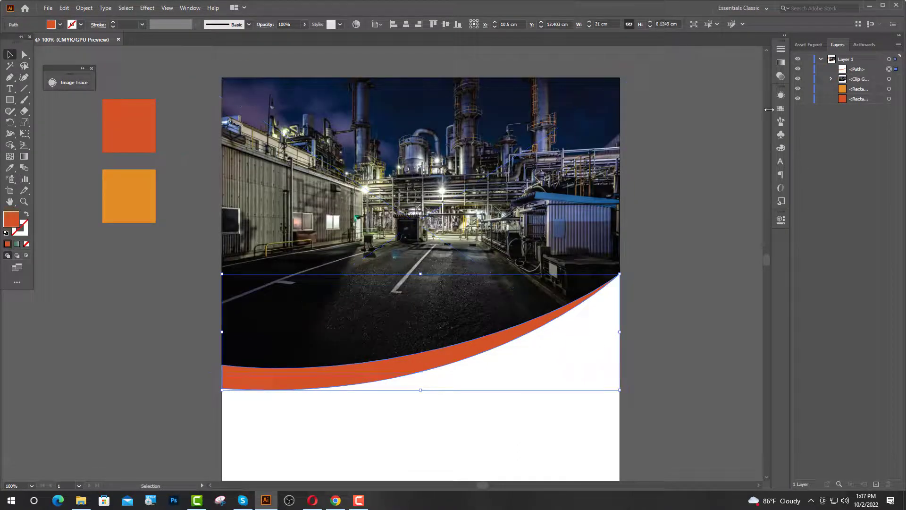
click(784, 35)
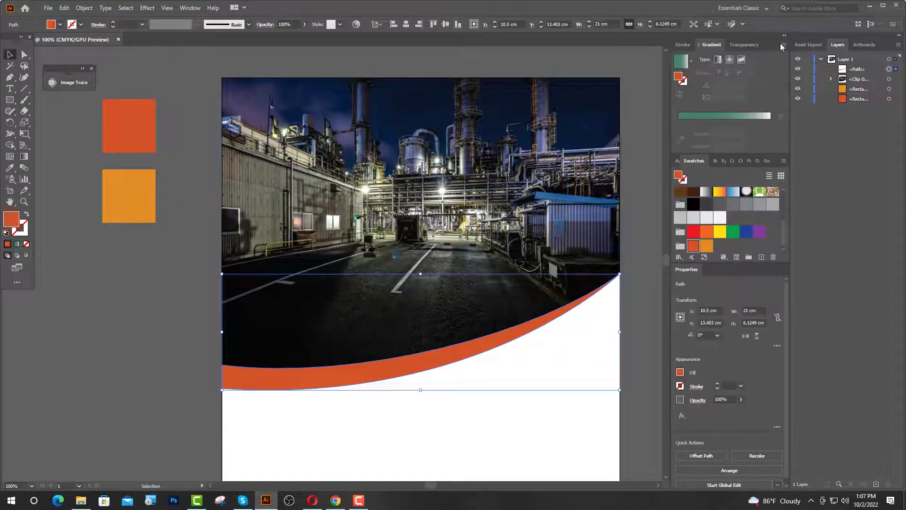
click(719, 58)
scroll(713, 243, down, 1)
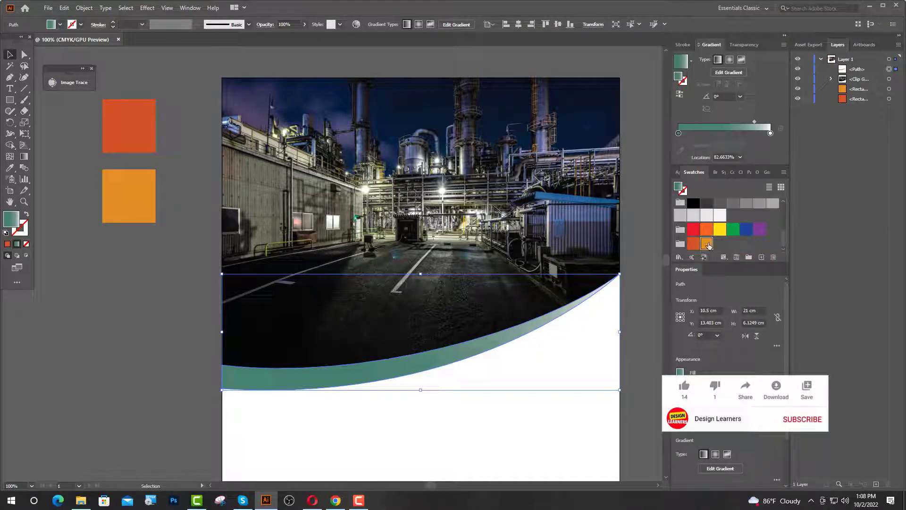
drag(706, 244, 770, 133)
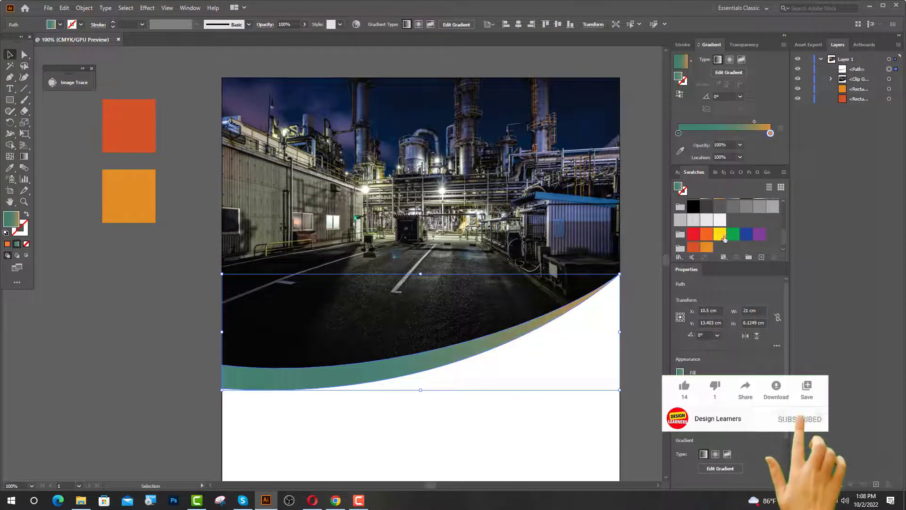
drag(694, 246, 678, 134)
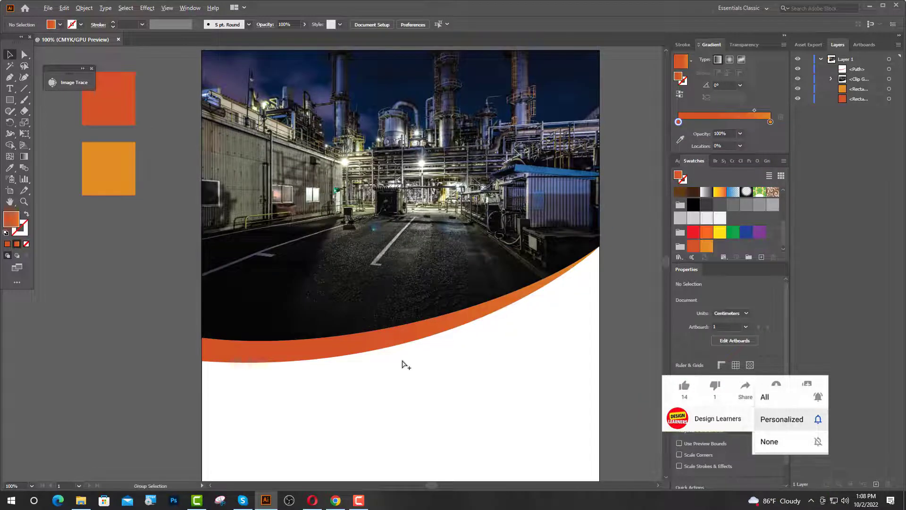
- Duplicate the gradient band about 1 cm lower and stack the copy behind the original band
alt+scroll(402, 363, up, 1)
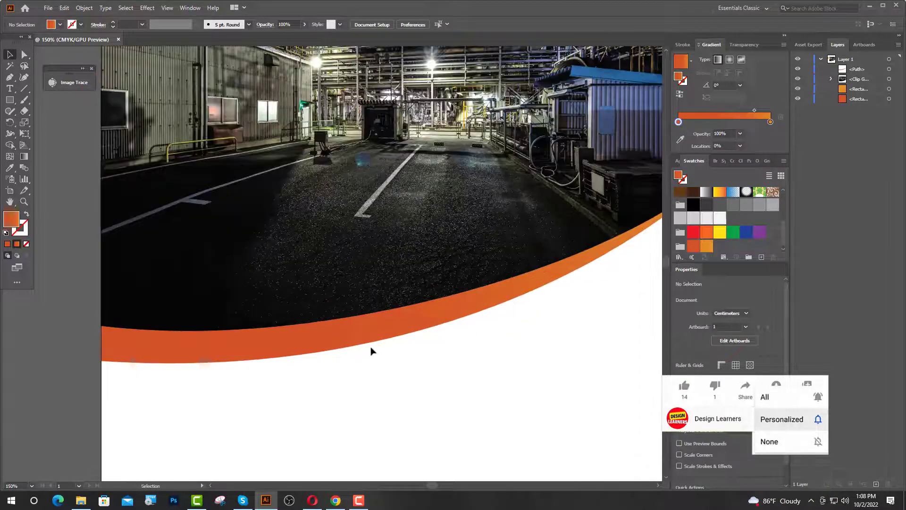
drag(368, 343, 366, 373)
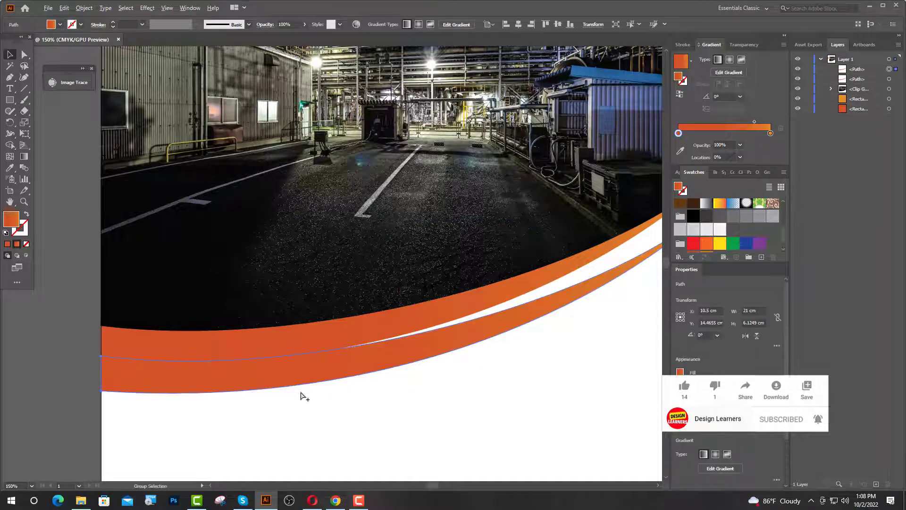
alt+scroll(299, 394, down, 3)
click(24, 54)
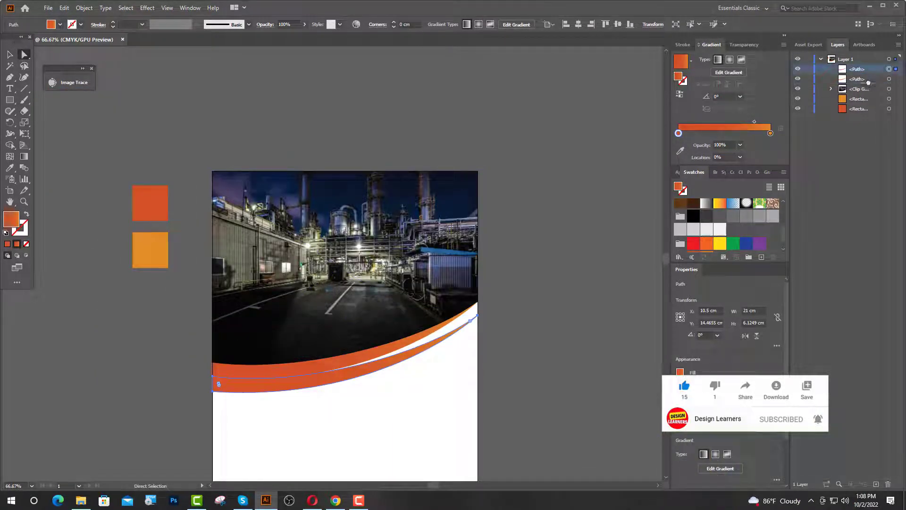
click(889, 79)
- Move the right end of the lower band copy up to meet the original band's tip at the right artboard edge
alt+scroll(478, 320, up, 3)
drag(489, 309, 489, 271)
alt+scroll(415, 354, up, 1)
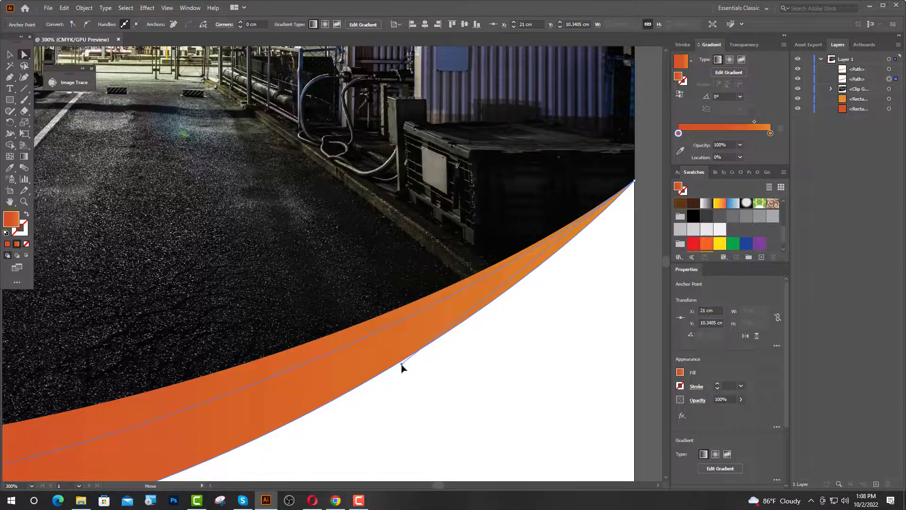
drag(402, 364, 402, 363)
key(v)
alt+scroll(538, 354, down, 4)
click(629, 355)
- Recolour the end stop of the lower band's gradient with a lighter orange swatch and shift the gradient midpoint toward the red-orange end
click(400, 402)
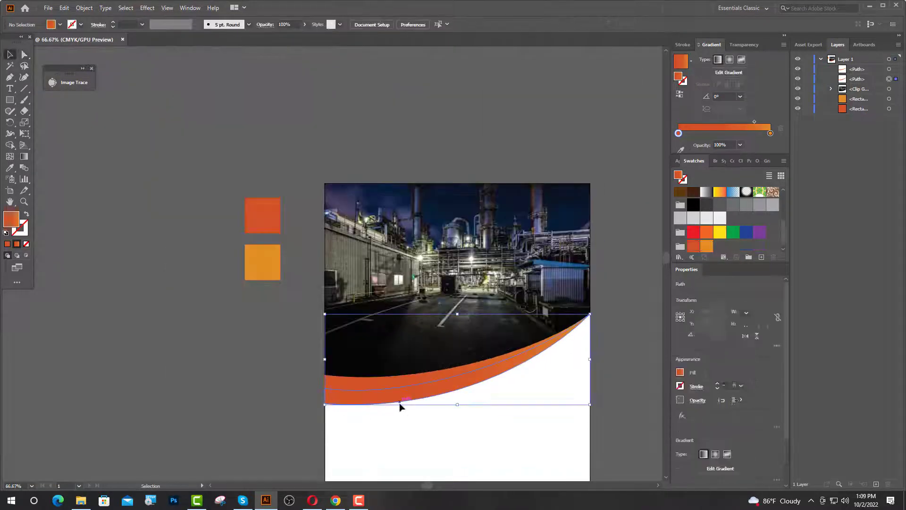
scroll(741, 231, down, 5)
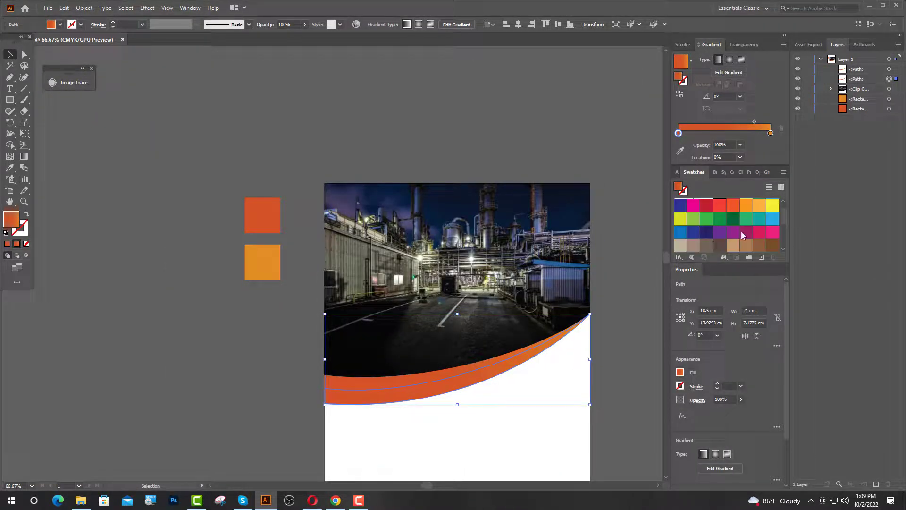
scroll(760, 218, up, 1)
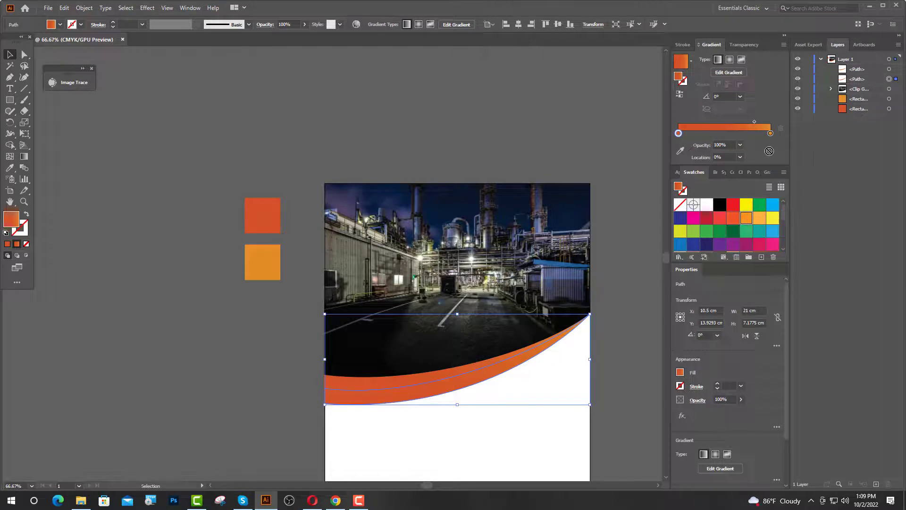
click(770, 134)
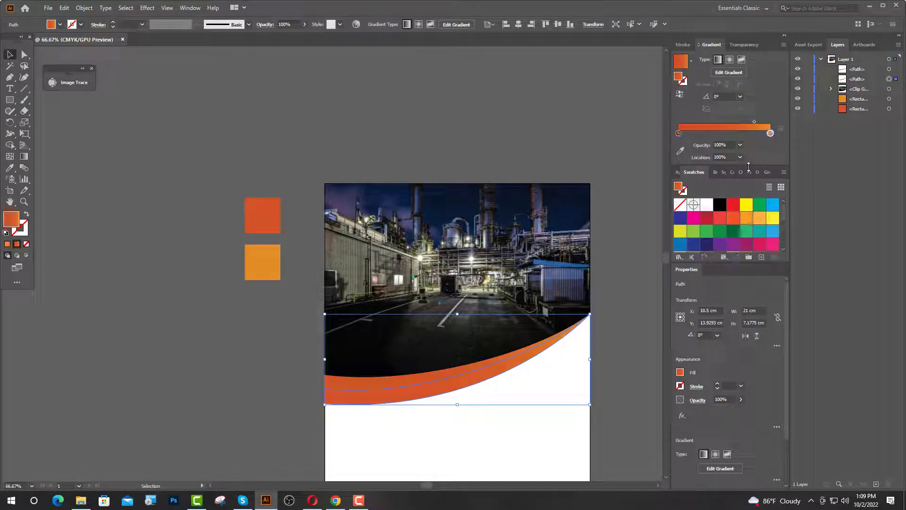
click(754, 121)
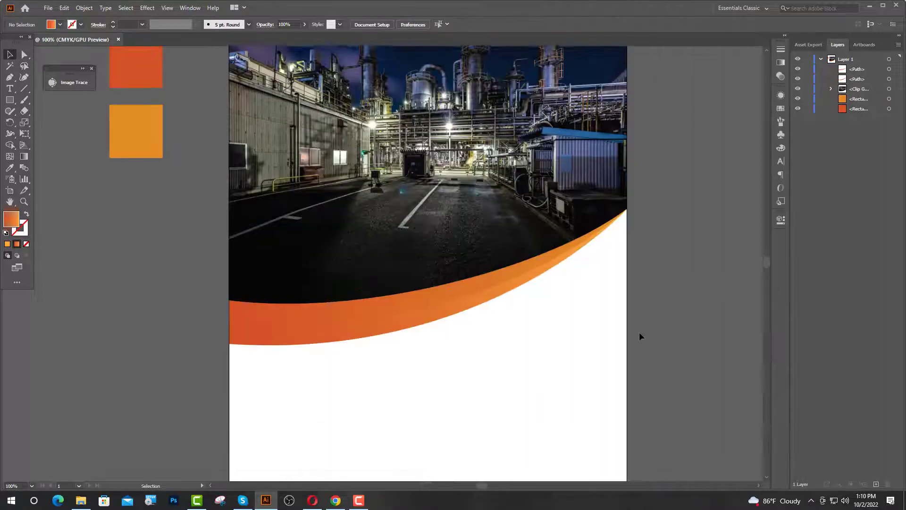
- Place ruler guides about 1 cm inside all four edges of the artboard as margins
scroll(640, 332, up, 2)
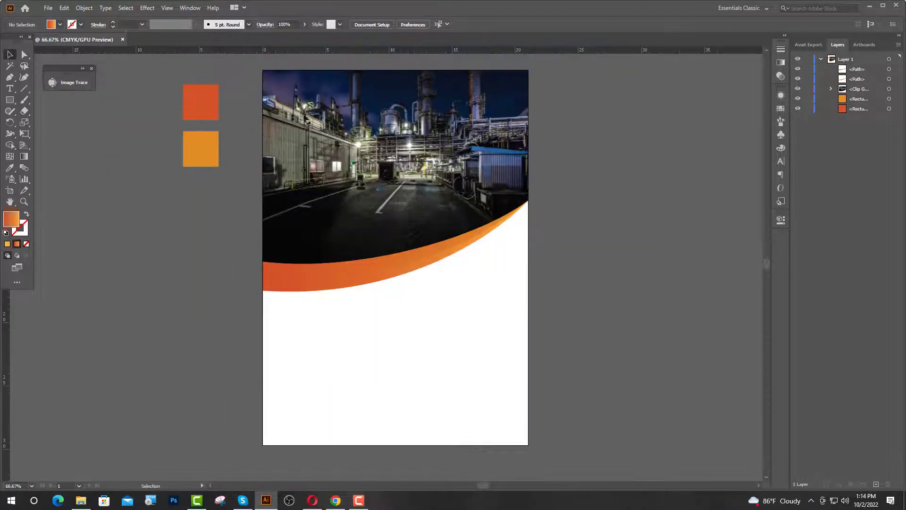
drag(290, 54, 290, 83)
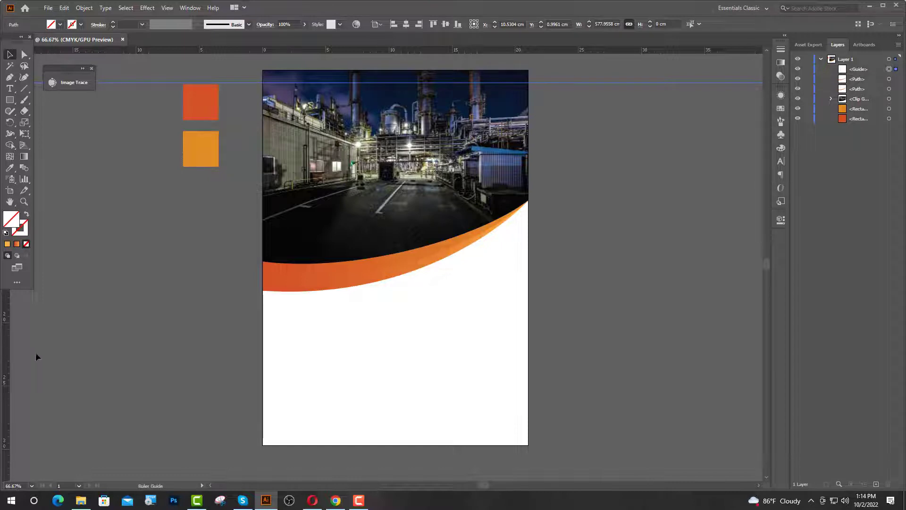
drag(259, 368, 527, 373)
click(536, 271)
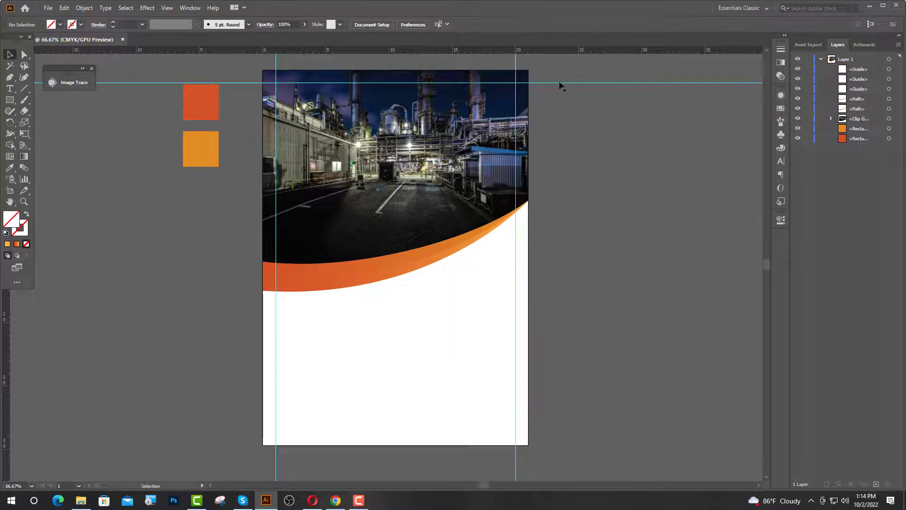
drag(560, 84, 596, 439)
- Draw a closed, gradient-filled curved accent about 8.3 cm wide with the Pen tool, tapering leftward from the right artboard edge below the bands
key(ctrl+minus)
key(ctrl+minus)
click(8, 81)
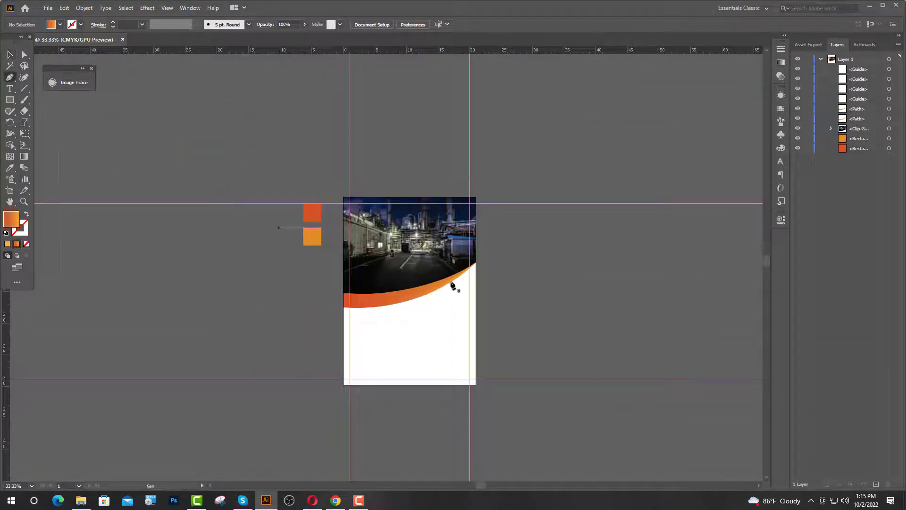
scroll(455, 283, up, 4)
click(506, 234)
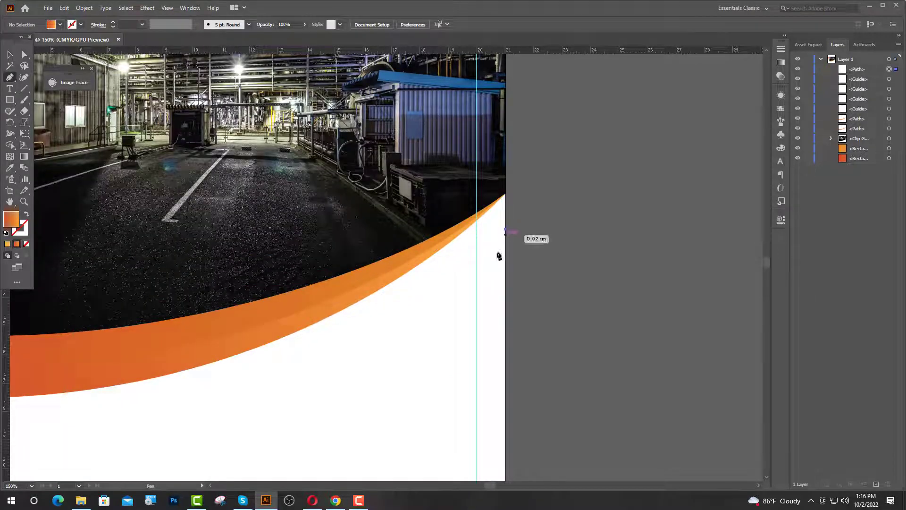
scroll(386, 358, down, 2)
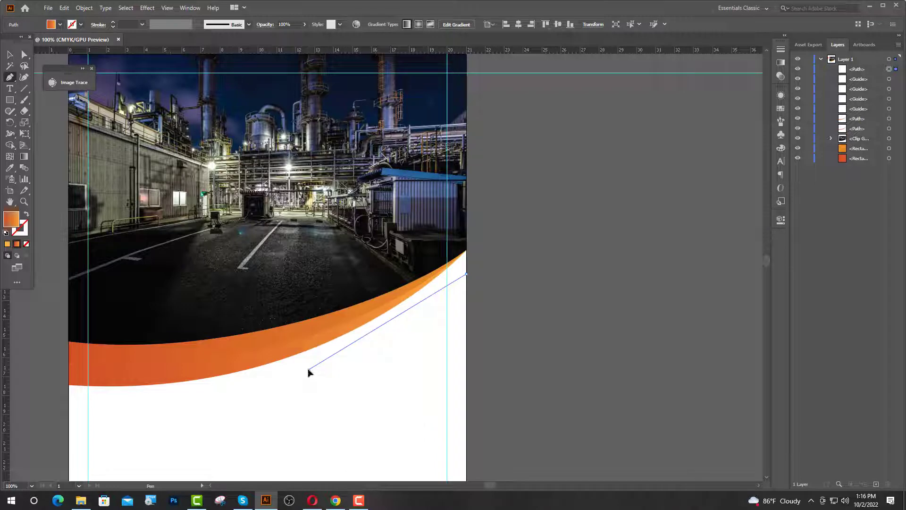
drag(308, 370, 207, 407)
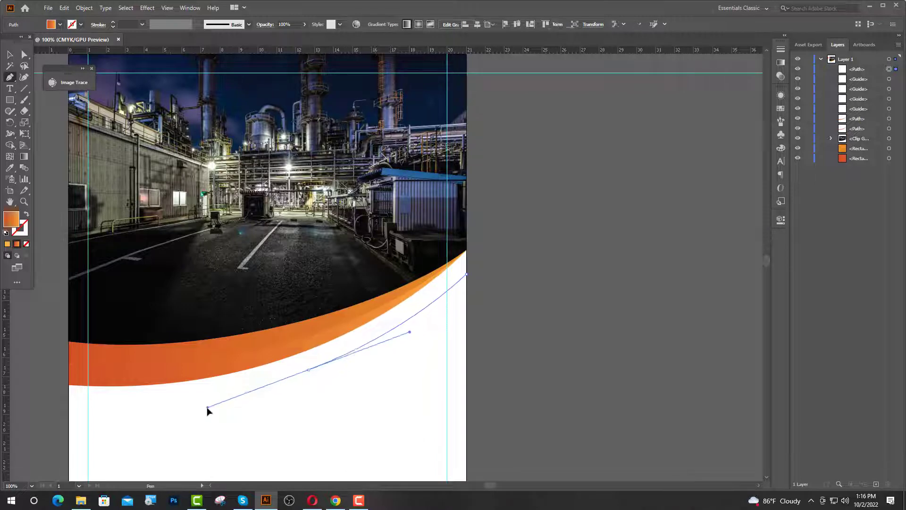
click(308, 370)
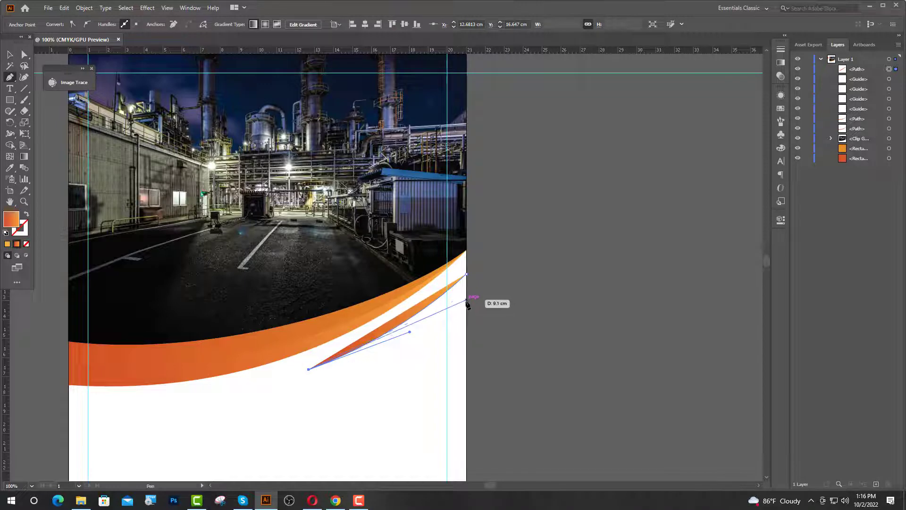
drag(467, 306, 518, 269)
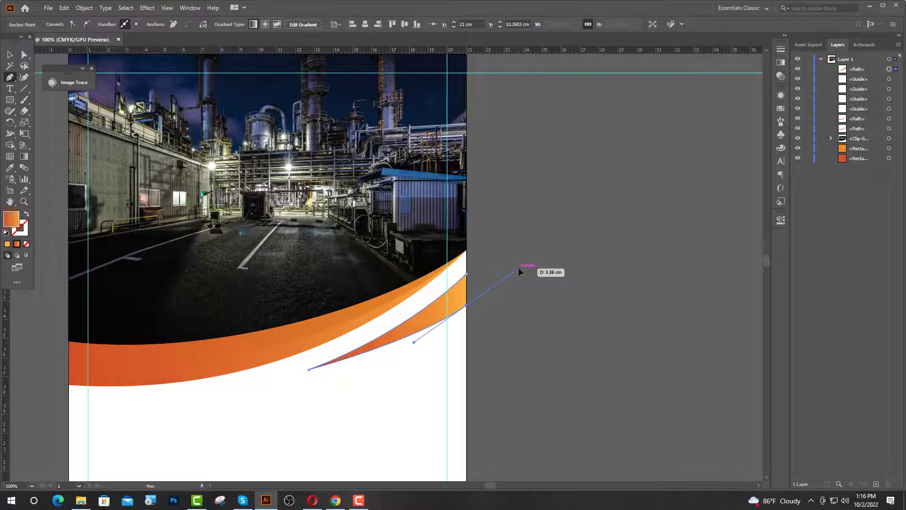
click(466, 306)
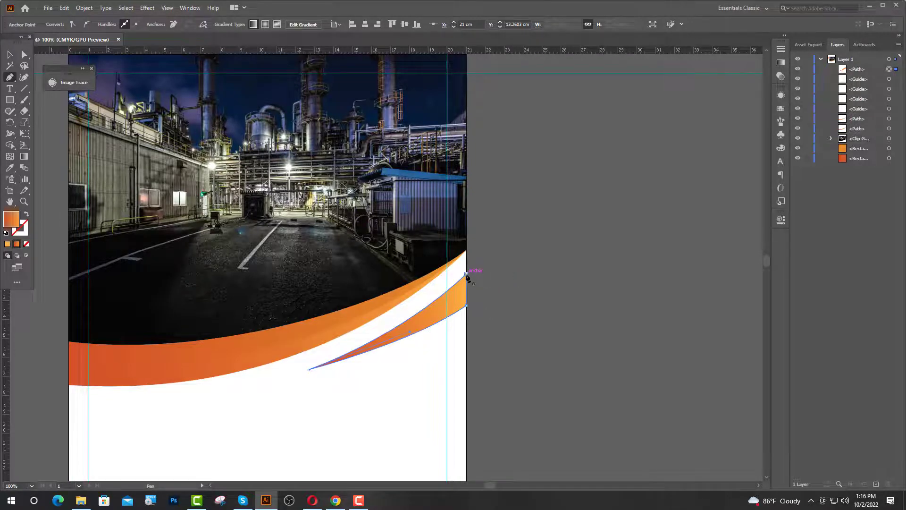
click(10, 55)
- Move the accent shape's pointed left anchor outward to about X 12.33 cm, Y 16.61 cm
scroll(335, 348, up, 3)
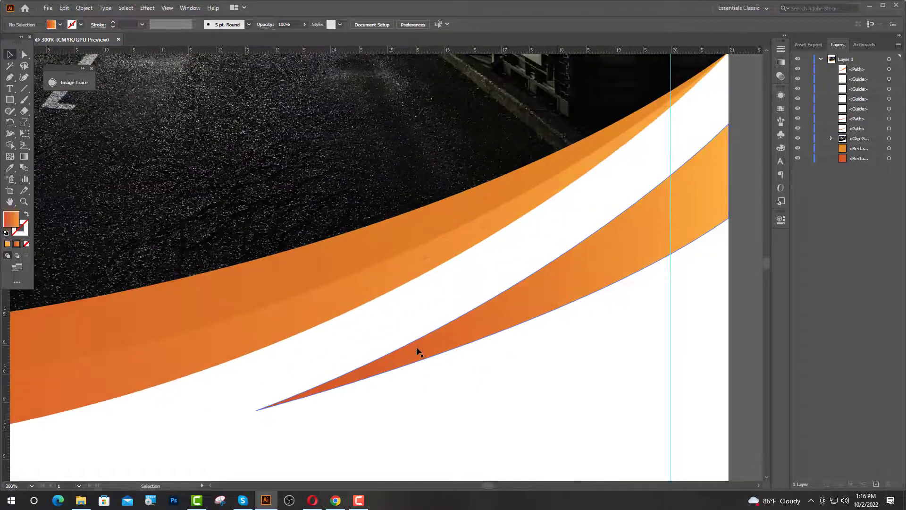
click(419, 351)
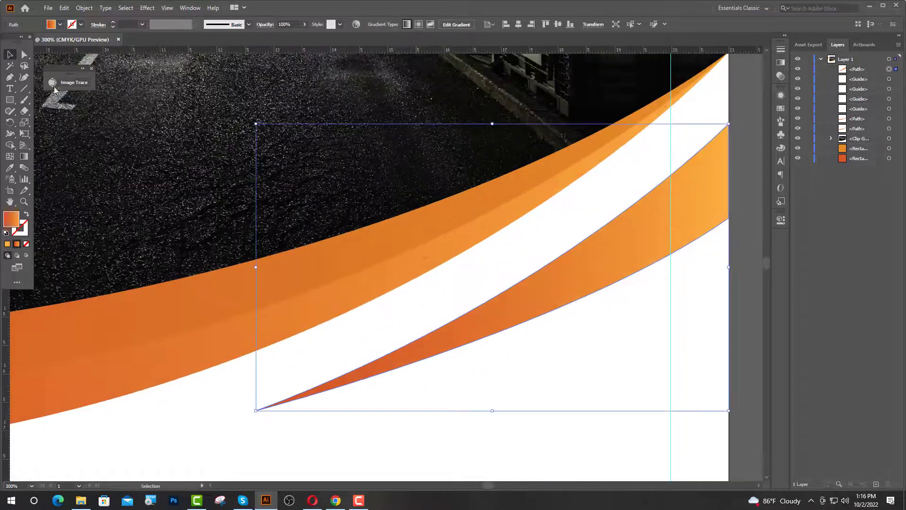
click(24, 54)
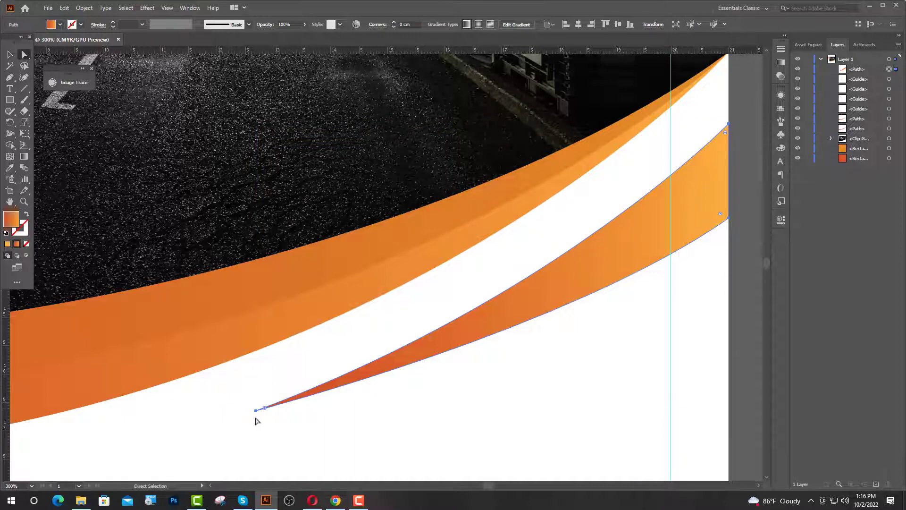
click(256, 410)
drag(255, 410, 237, 408)
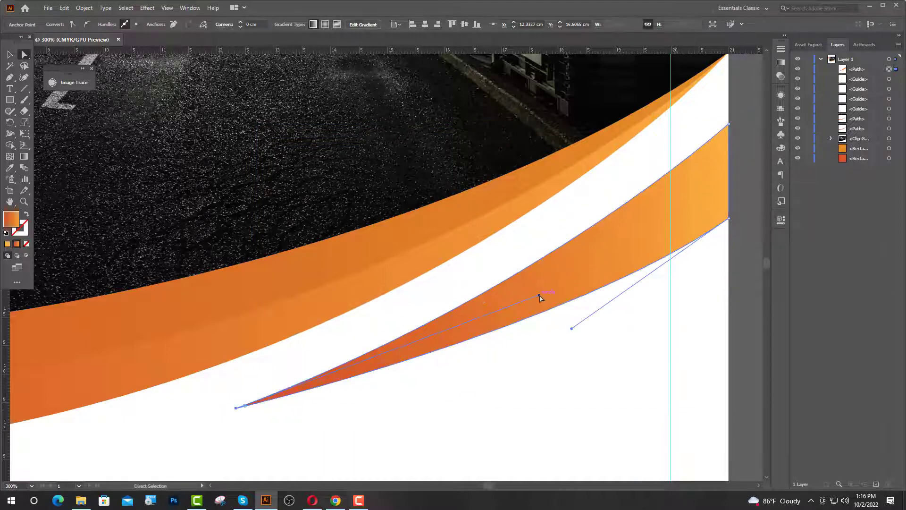
- Reshape the accent's lower edge into a smoother arc by adjusting the direction handles of its pointed tip and lower right anchor
drag(540, 295, 596, 272)
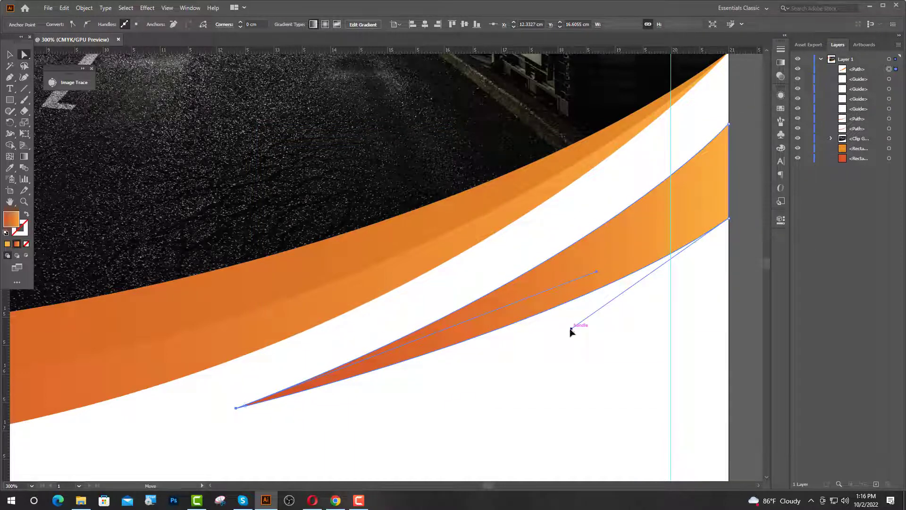
drag(571, 329, 562, 348)
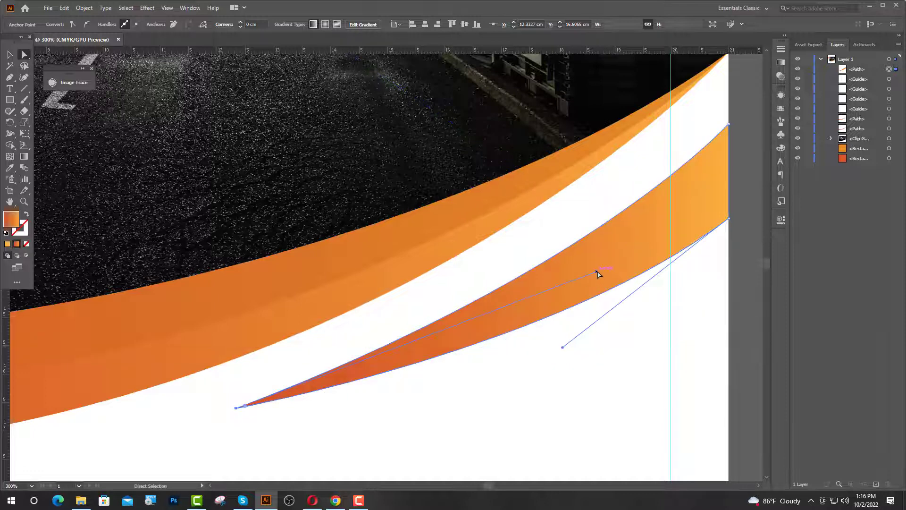
drag(608, 271, 622, 264)
click(717, 315)
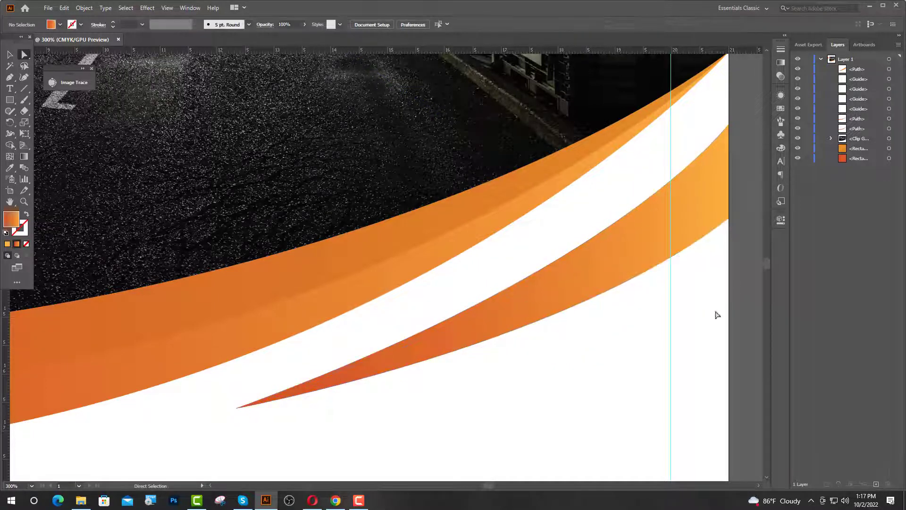
- Reverse the accent shape's gradient so it runs from orange at the tip to red-orange at the artboard edge
key(ctrl+1)
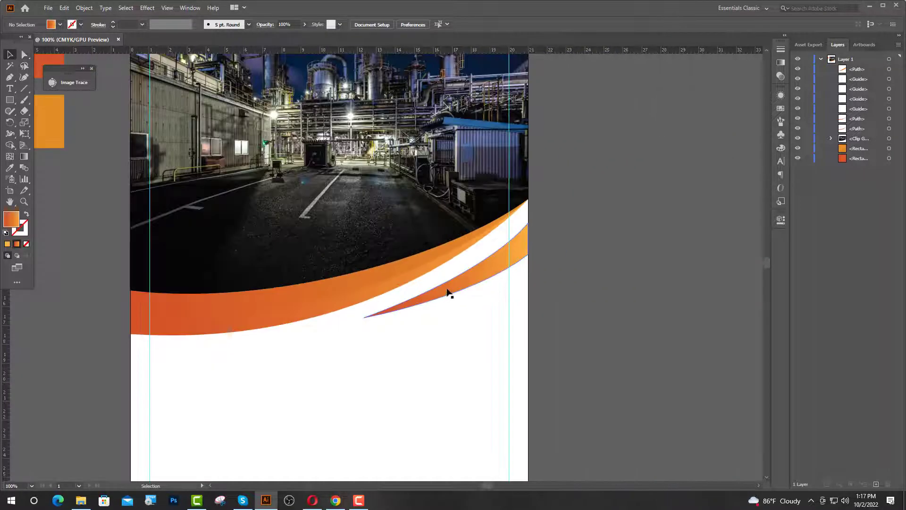
click(447, 292)
click(781, 62)
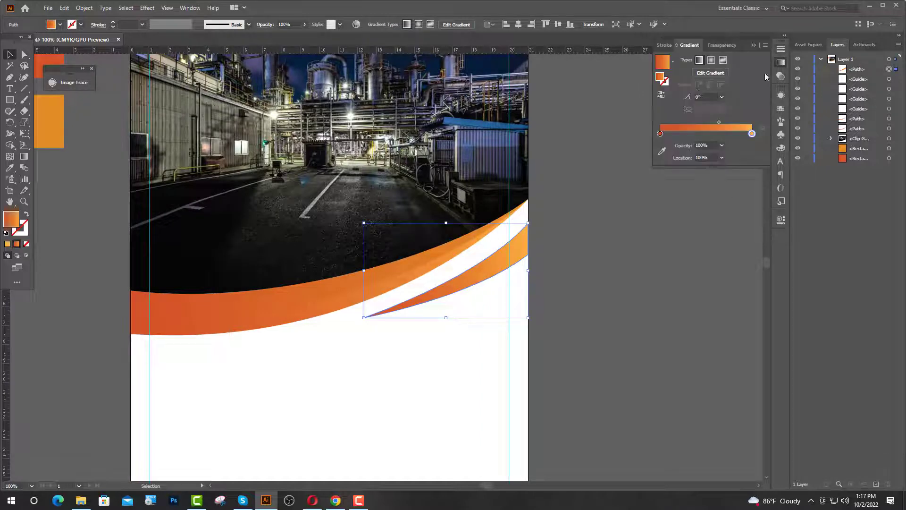
click(662, 94)
click(593, 201)
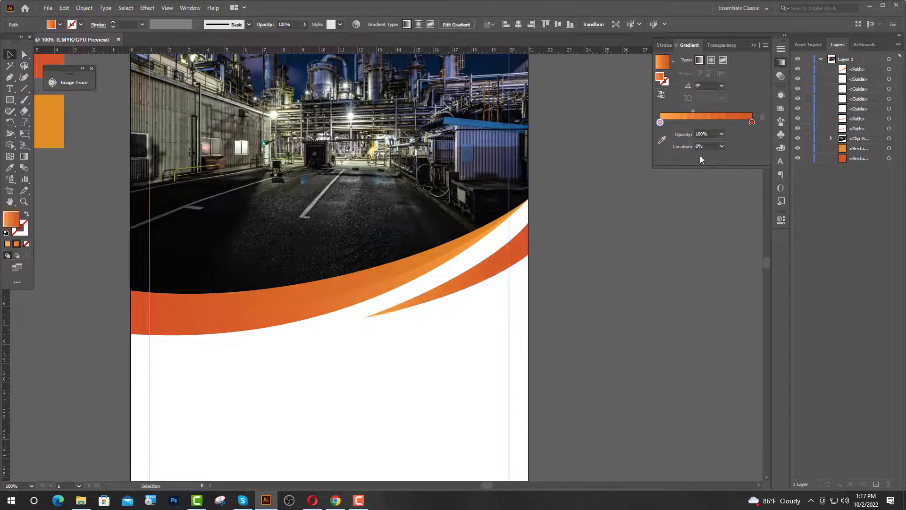
click(754, 44)
- Duplicate the accent shape about 0.5 cm straight below the original
scroll(586, 199, down, 4)
scroll(582, 200, up, 1)
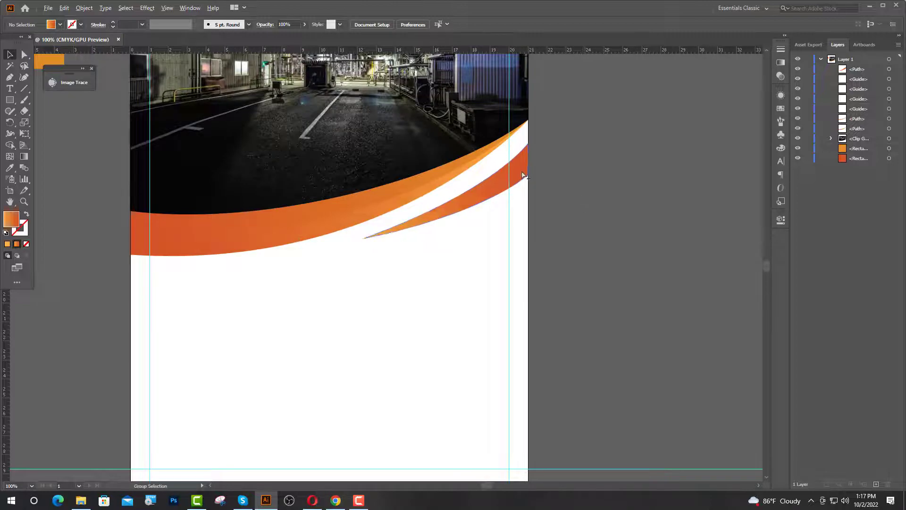
alt+scroll(521, 176, up, 2)
alt+scroll(521, 175, up, 1)
drag(521, 171, 519, 200)
- Snap the copy's pointed left anchor onto the original's tip at X 12.33 cm, Y 16.61 cm, and smooth its lower curve
click(24, 55)
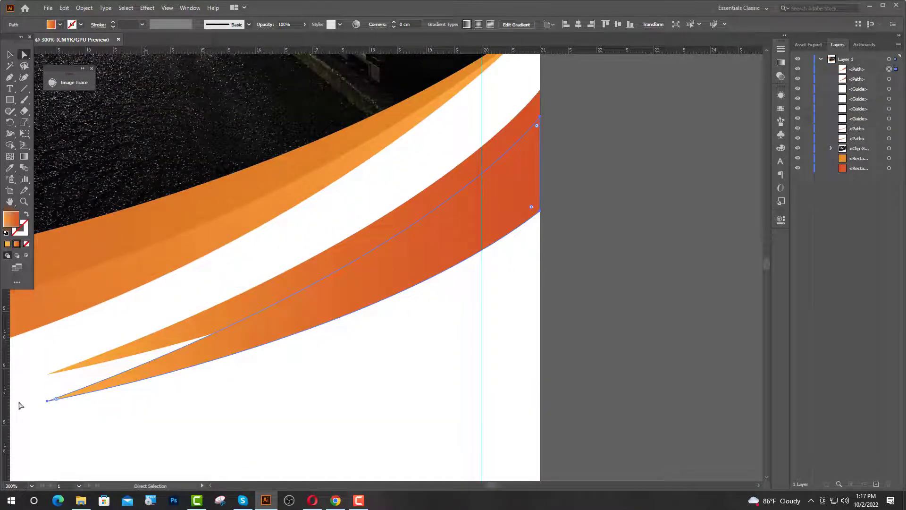
drag(47, 401, 49, 377)
drag(437, 232, 437, 245)
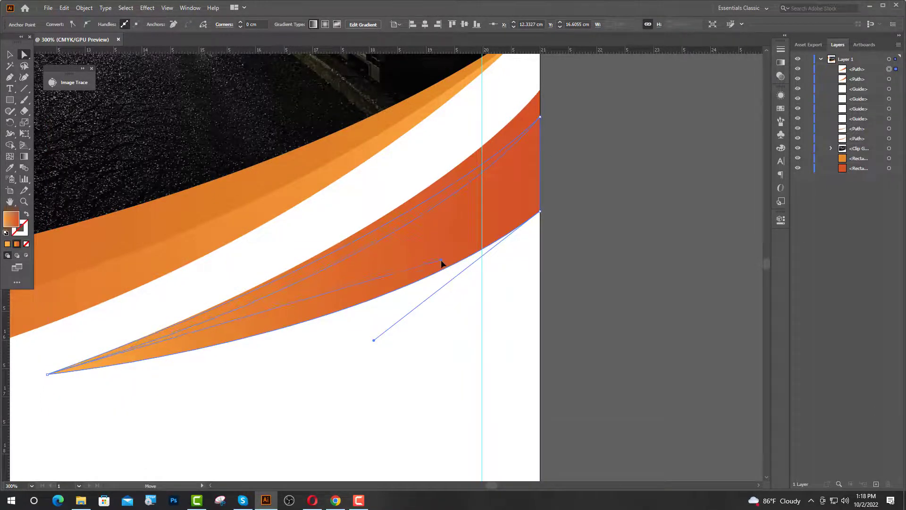
drag(441, 260, 441, 260)
- Stack the accent copy behind the original and recolour its gradient's start stop with the C=0 M=35 Y=85 K=0 orange swatch
click(10, 55)
drag(861, 70, 861, 80)
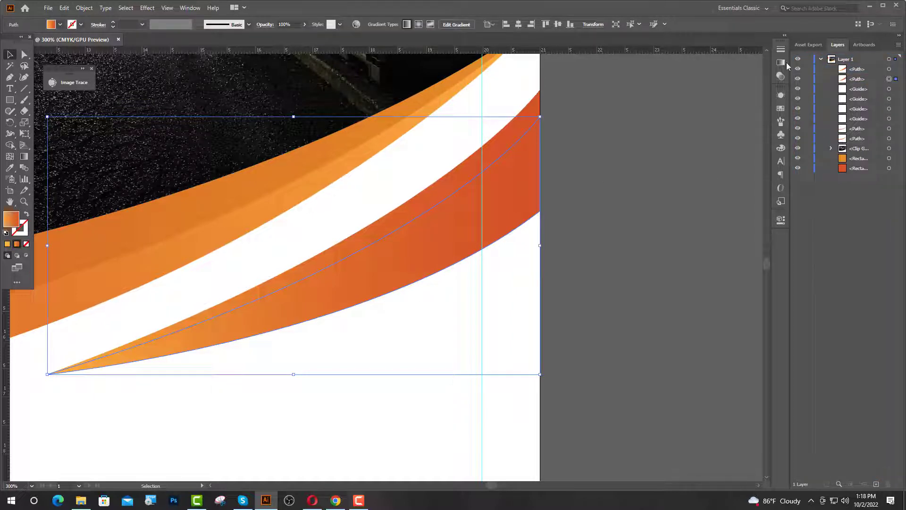
click(784, 37)
key(a)
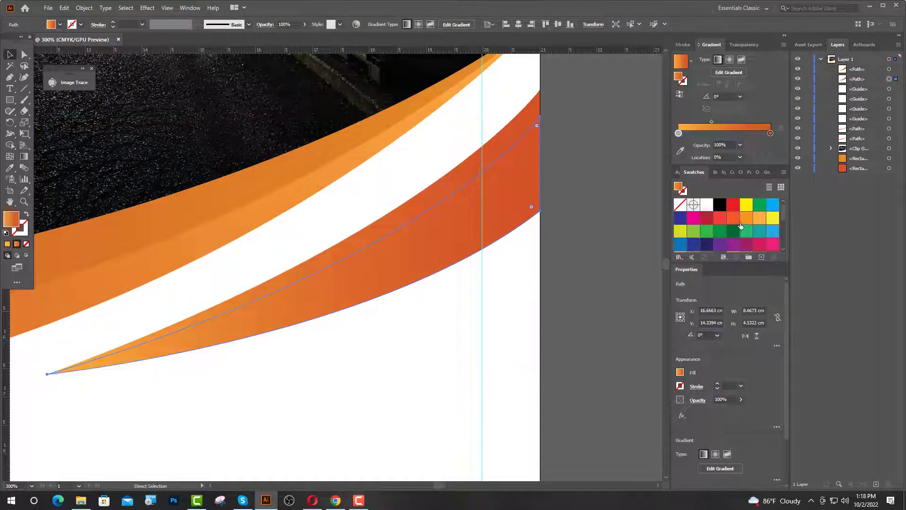
drag(679, 141, 679, 134)
drag(678, 134, 679, 134)
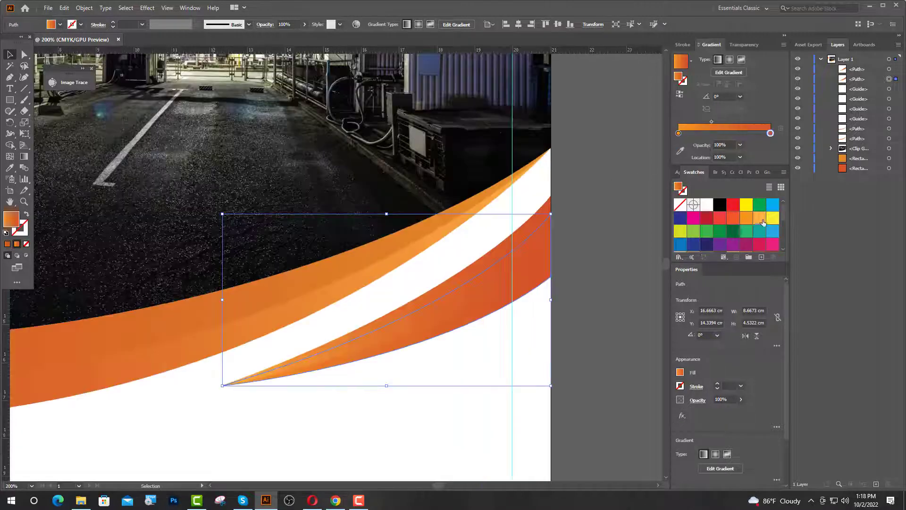
drag(760, 220, 775, 155)
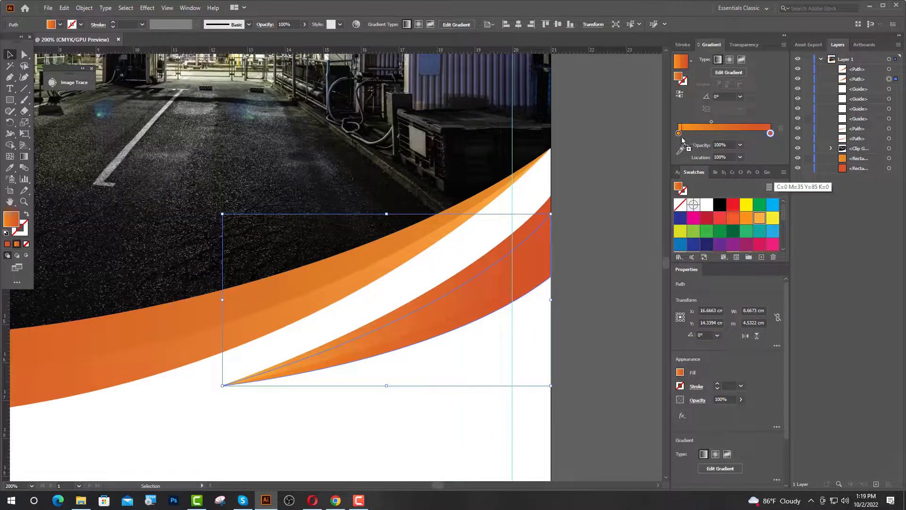
drag(682, 138, 679, 135)
click(602, 203)
- Recolour the start stop of the front accent's gradient with the darker orange swatch from the custom colour group
scroll(304, 322, down, 2)
scroll(312, 313, up, 3)
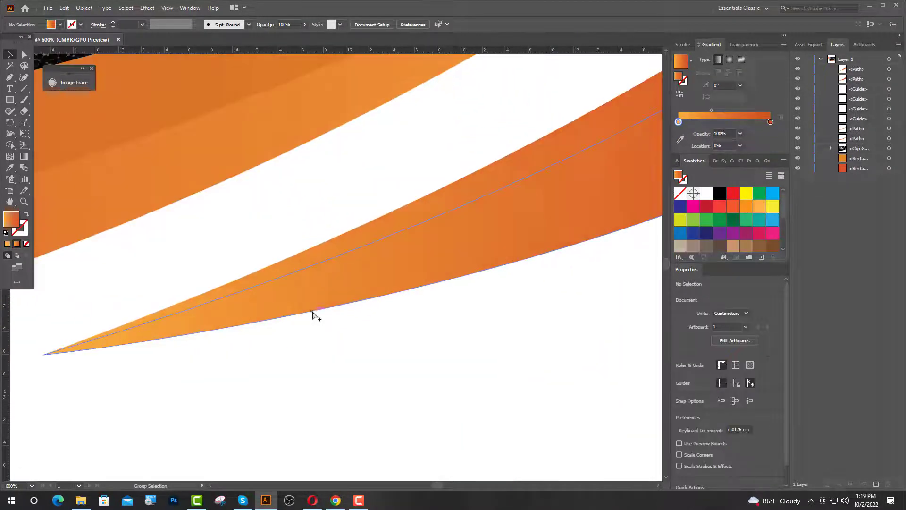
click(290, 277)
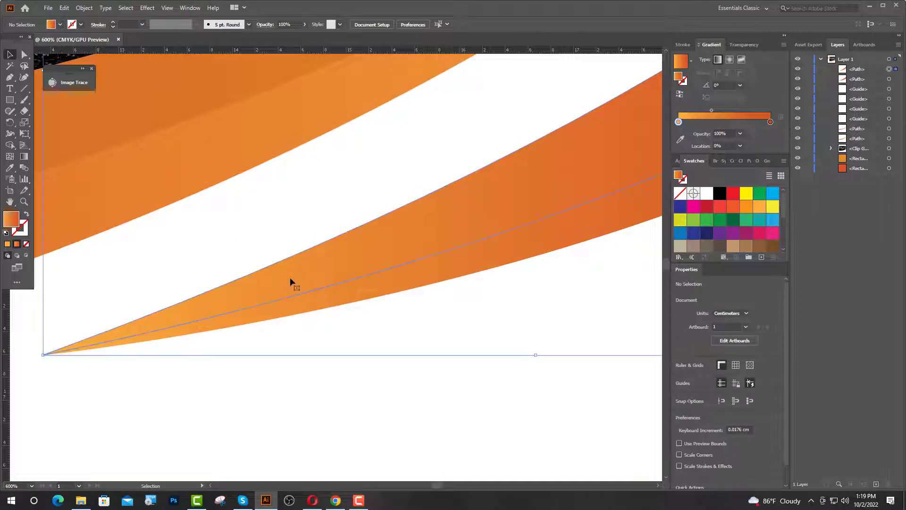
scroll(738, 231, down, 3)
drag(707, 243, 679, 134)
click(448, 401)
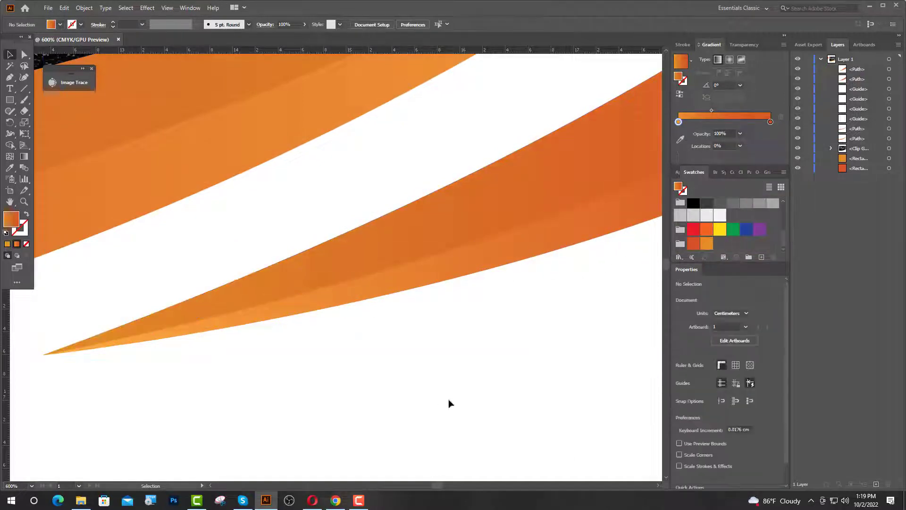
- Draw a rectangle about 15.03 × 9.55 cm from the artboard's top left corner and move it down over the photo to Y 6.86 cm
click(784, 37)
scroll(494, 309, down, 4)
scroll(639, 256, down, 2)
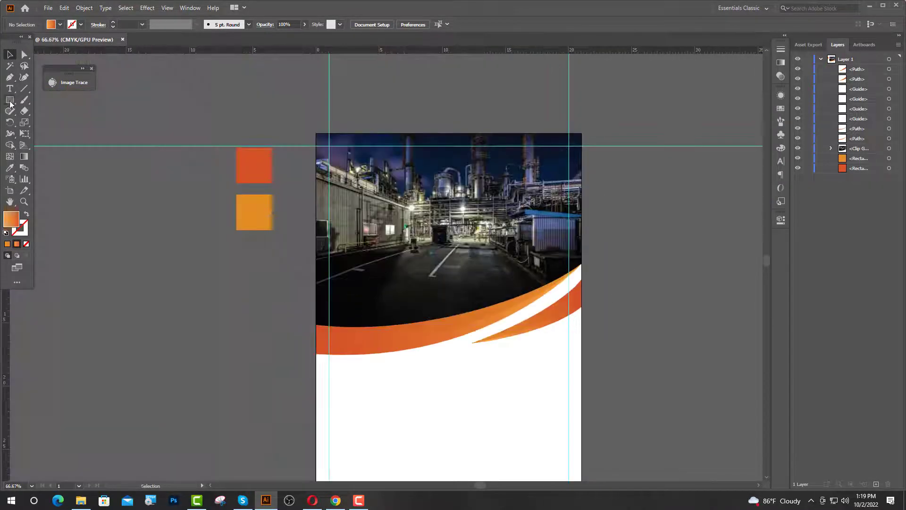
click(10, 100)
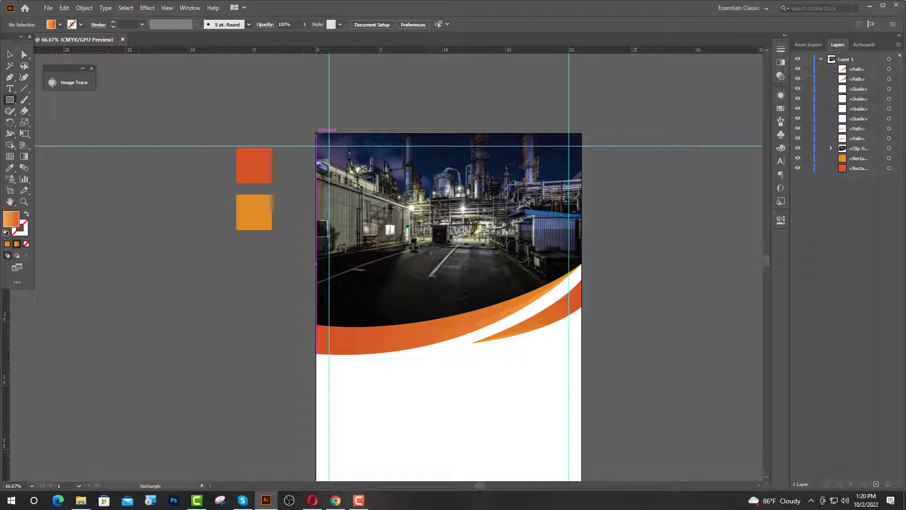
mouse_move(316, 133)
mouse_down()
mouse_move(344, 151)
mouse_move(399, 238)
mouse_move(514, 250)
mouse_move(506, 253)
mouse_up()
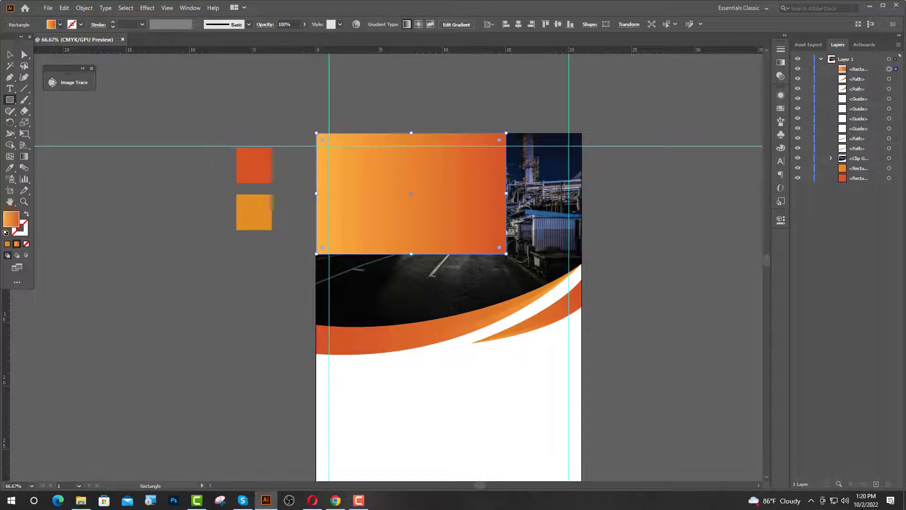
key(v)
drag(414, 231, 412, 263)
click(289, 283)
scroll(329, 255, up, 4)
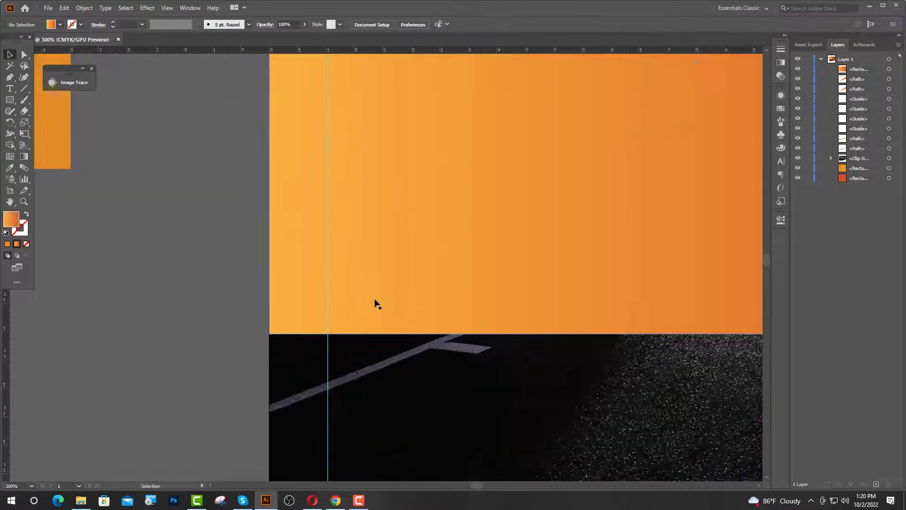
drag(375, 301, 379, 361)
scroll(208, 343, down, 3)
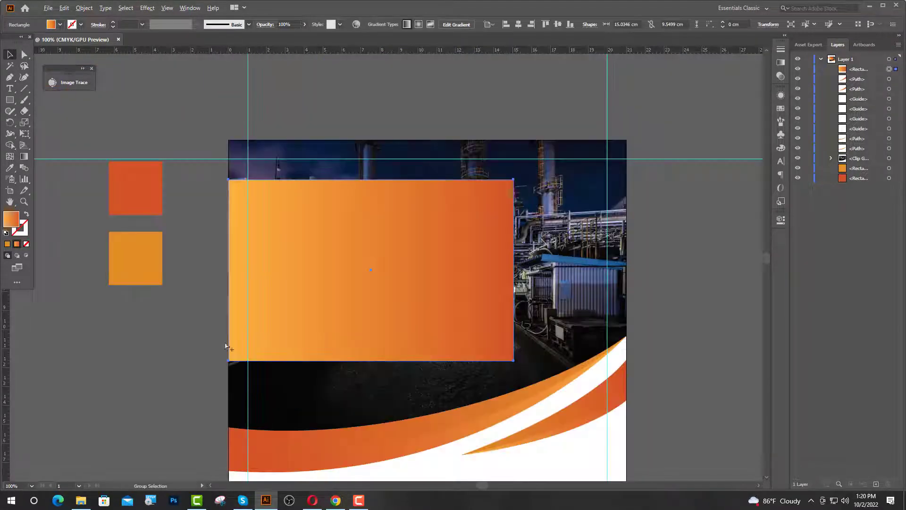
- Make the rectangle's gradient run from red-orange on the left to white on the right, with its midpoint at about 76.64%
click(785, 40)
click(681, 95)
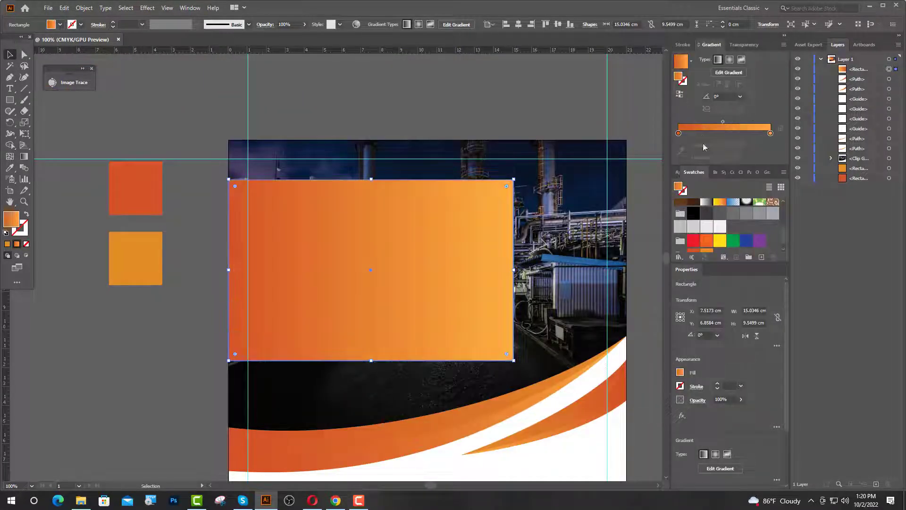
scroll(717, 221, up, 5)
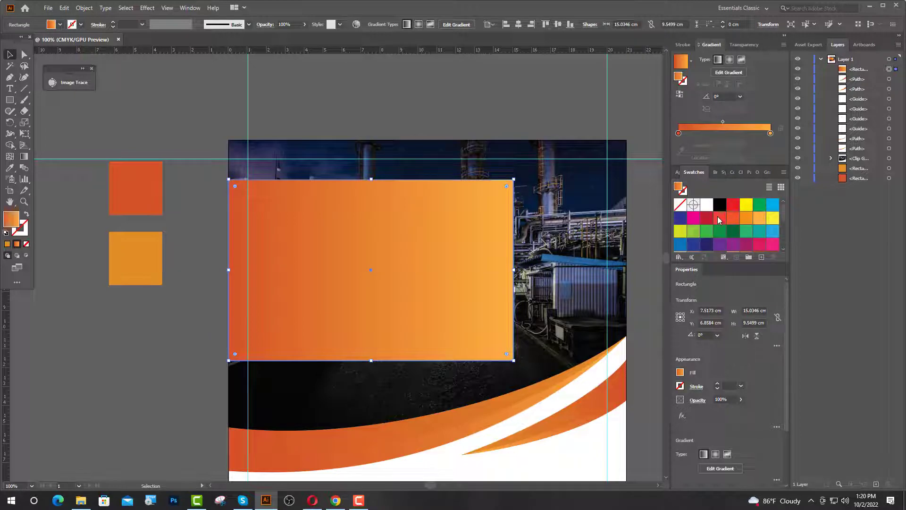
click(724, 122)
drag(707, 204, 750, 122)
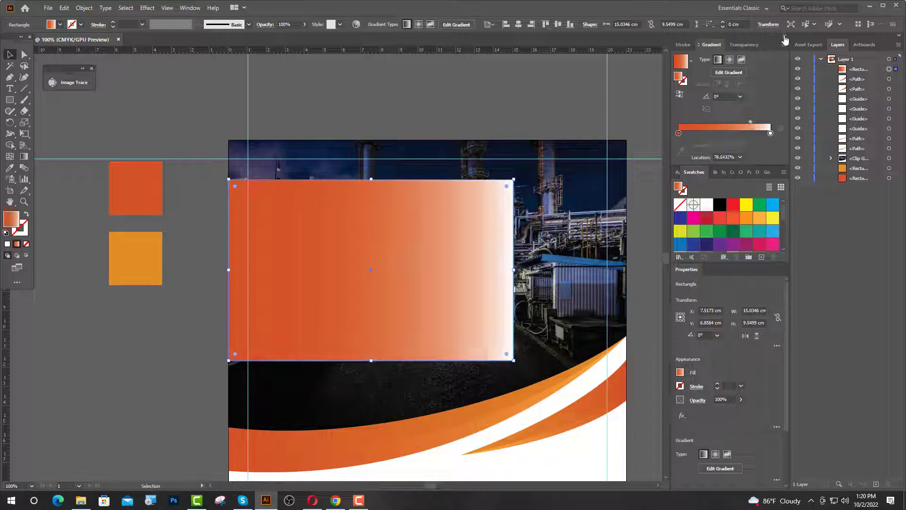
click(783, 35)
click(572, 85)
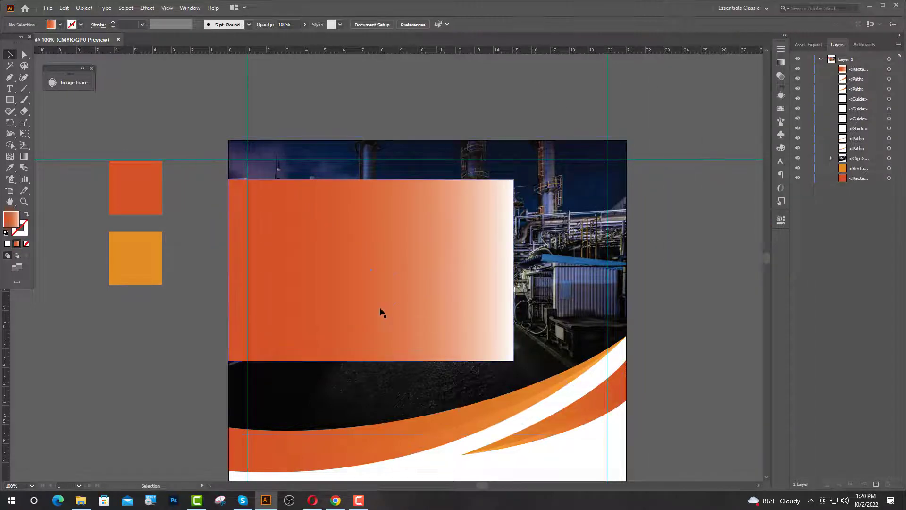
- Set the gradient rectangle's blend mode to Multiply so it tints the photo
click(477, 317)
click(781, 219)
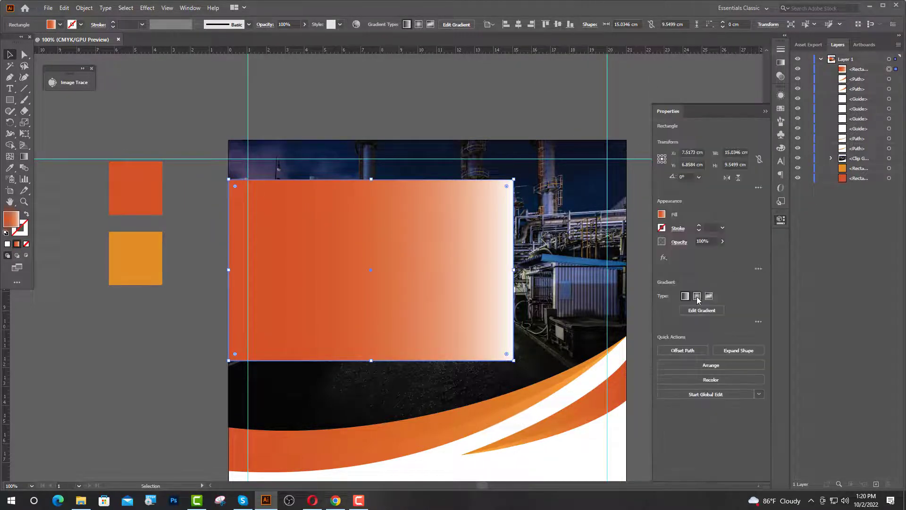
click(678, 243)
click(624, 258)
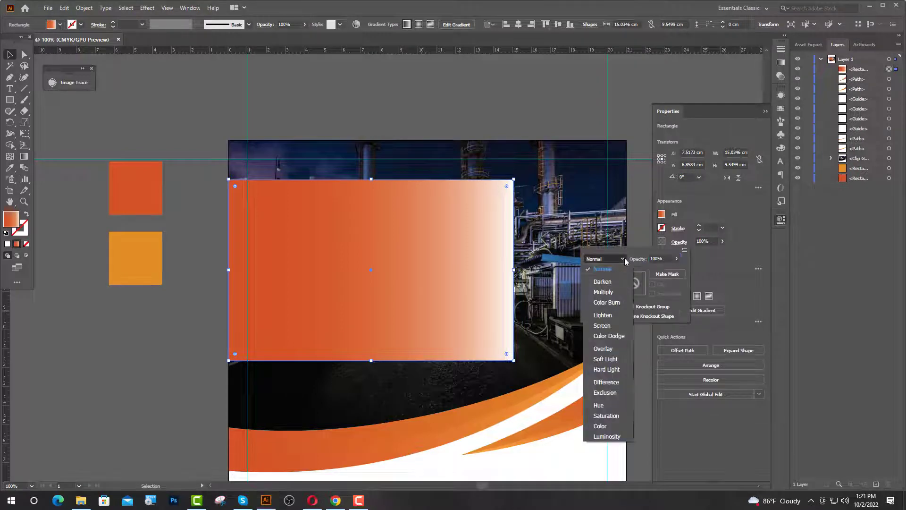
click(601, 296)
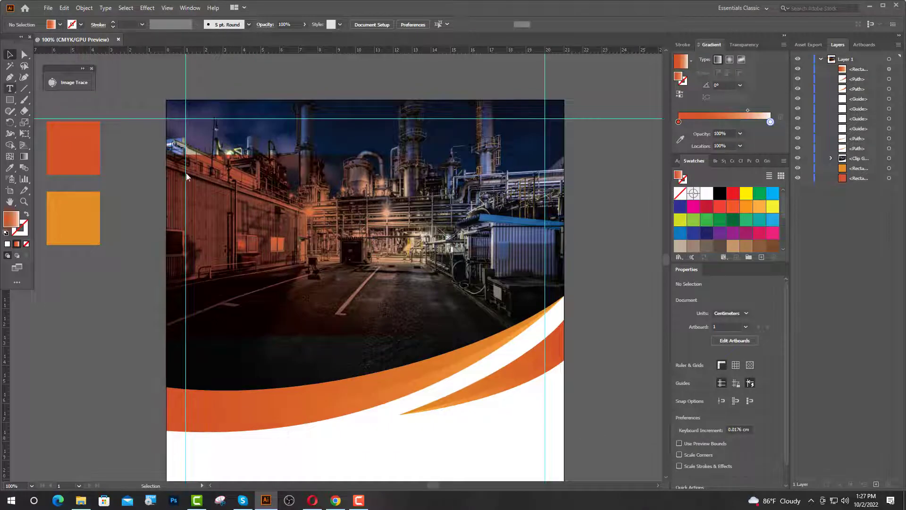
- Add the point text "CREATIVE" over the tinted part of the photo, filled with the artboard's white
click(214, 202)
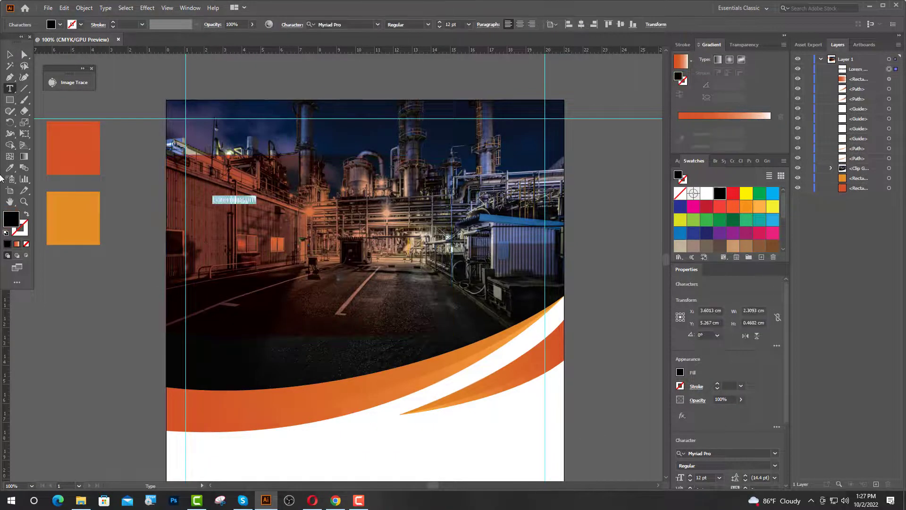
click(9, 170)
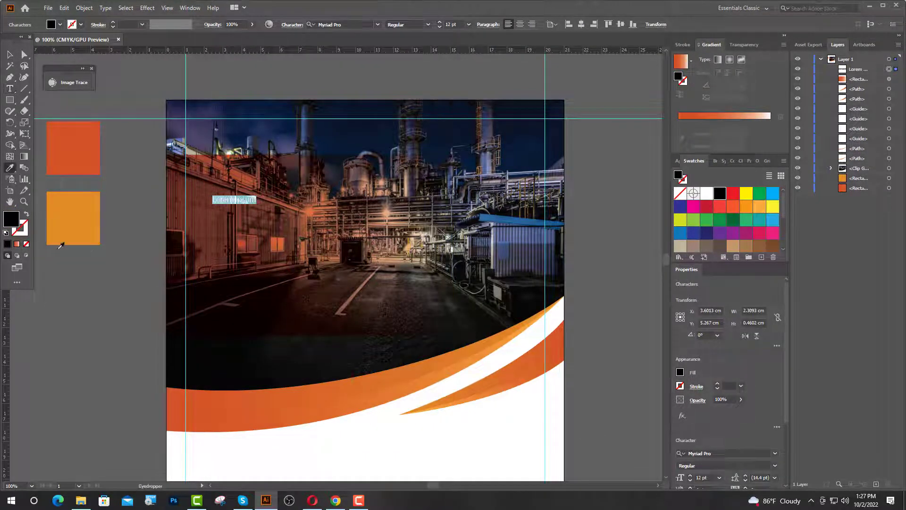
click(365, 446)
text(t)
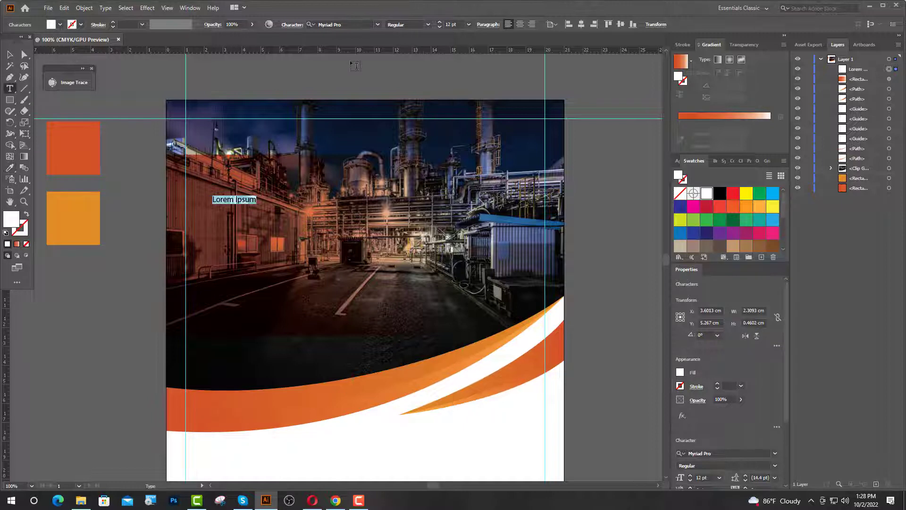
text(c)
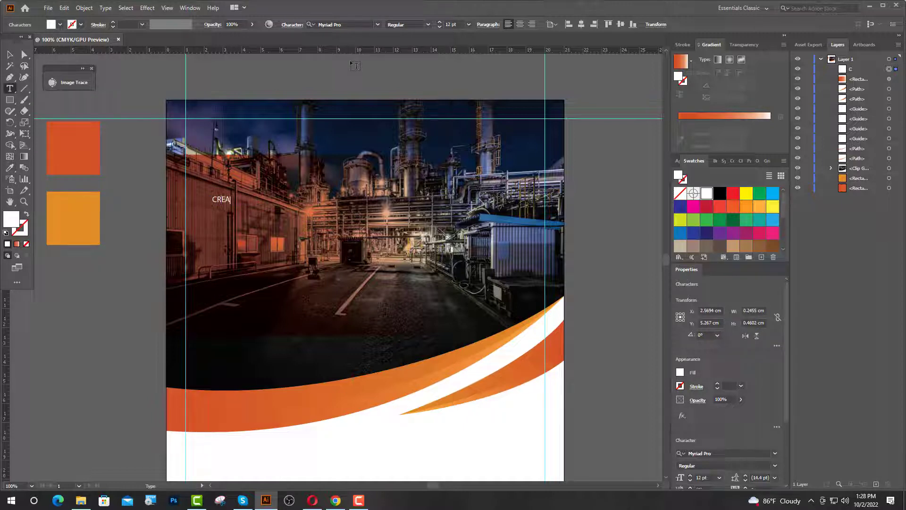
text(REATIVE)
key(Escape)
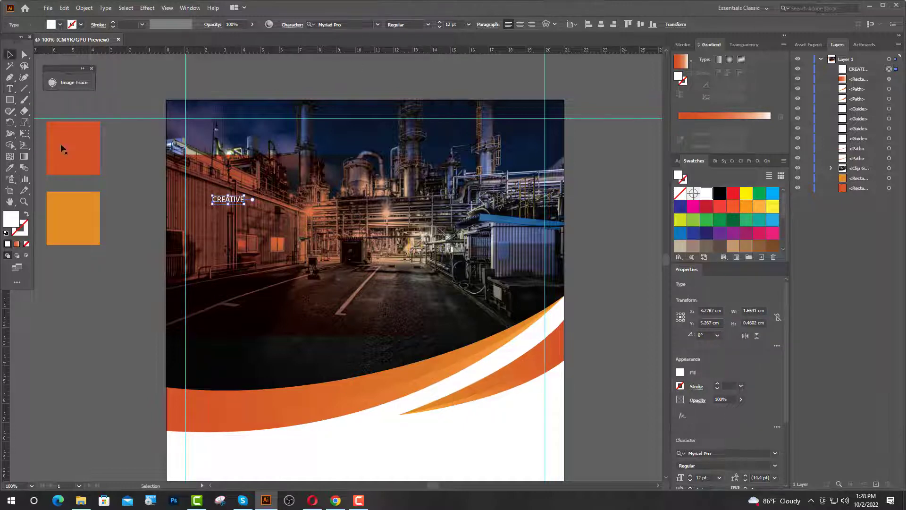
- Move the "CREATIVE" text higher on the photo and set its font to Poppins Regular
click(132, 212)
drag(229, 203, 226, 176)
key(t)
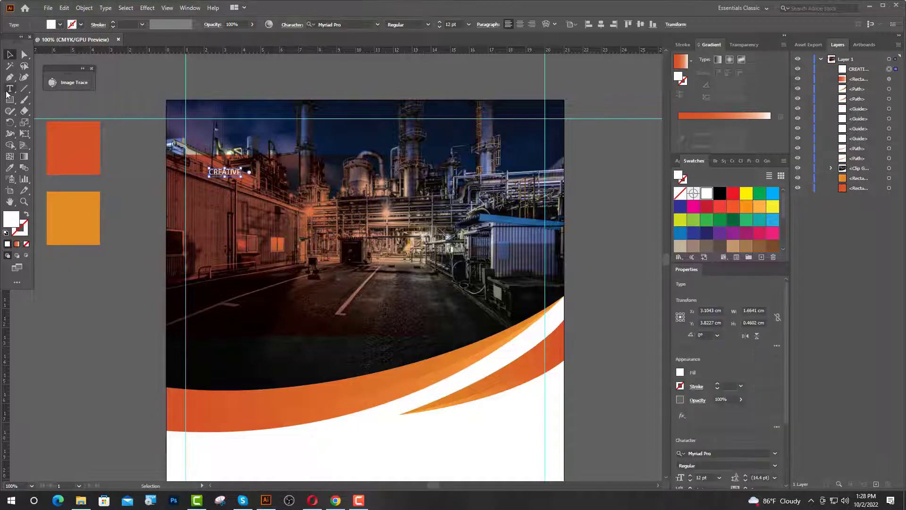
double_click(226, 172)
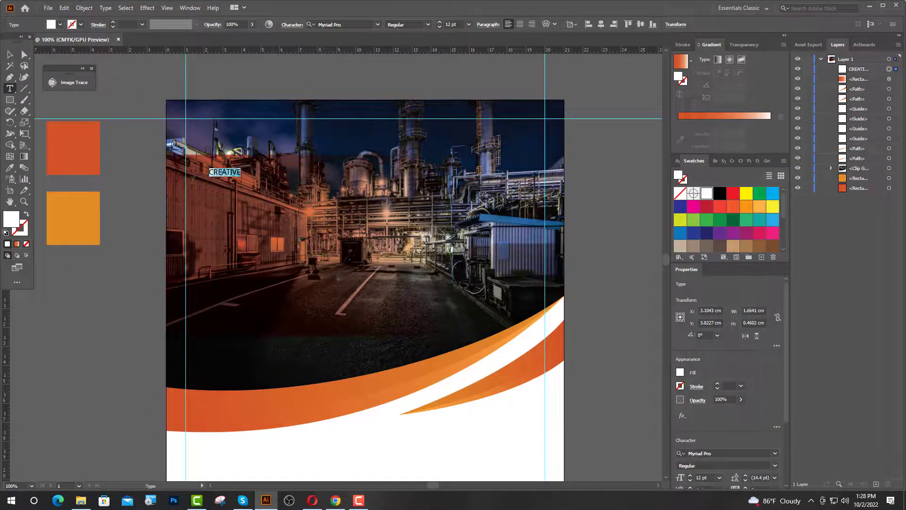
click(357, 24)
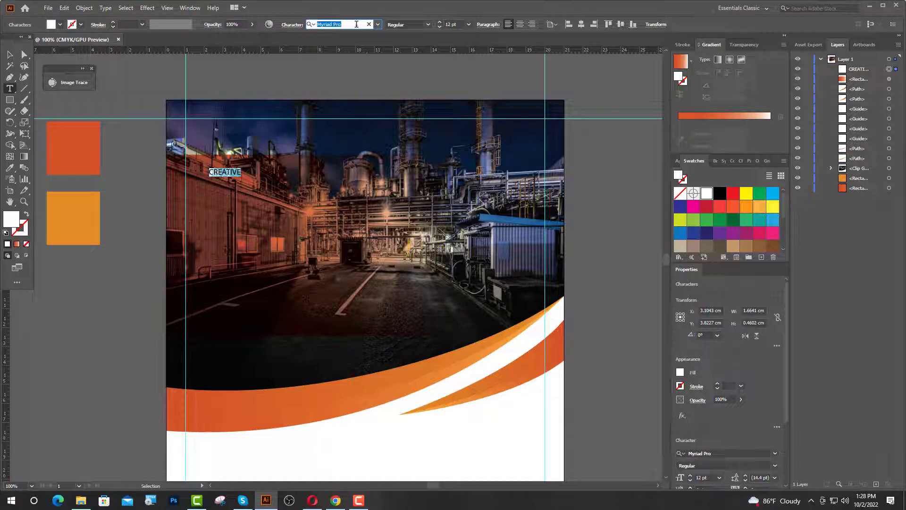
text(po)
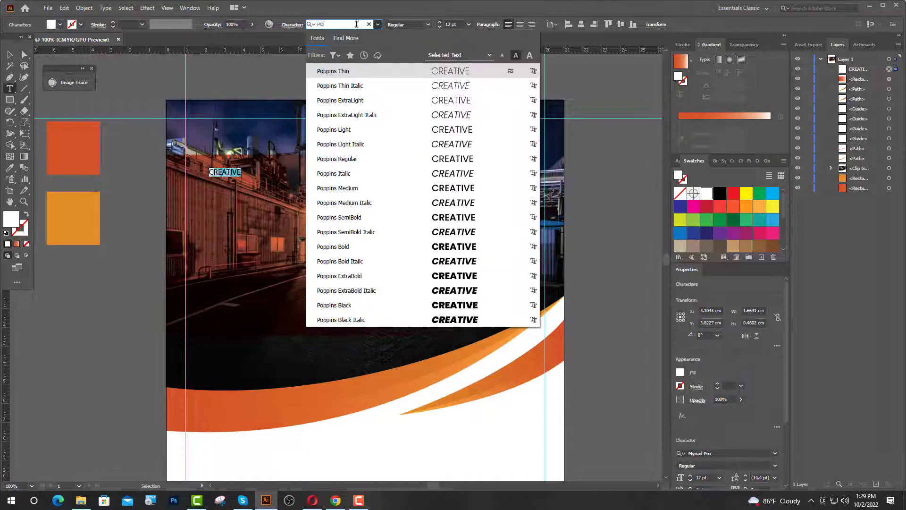
click(358, 159)
- Set the "CREATIVE" text size to 24 pt and align its left edge with the left margin guide
click(449, 25)
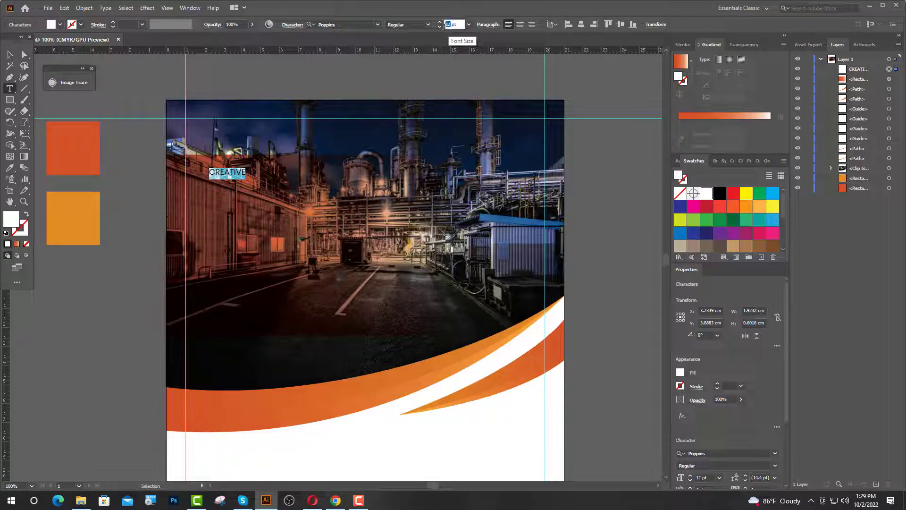
text(24)
key(Return)
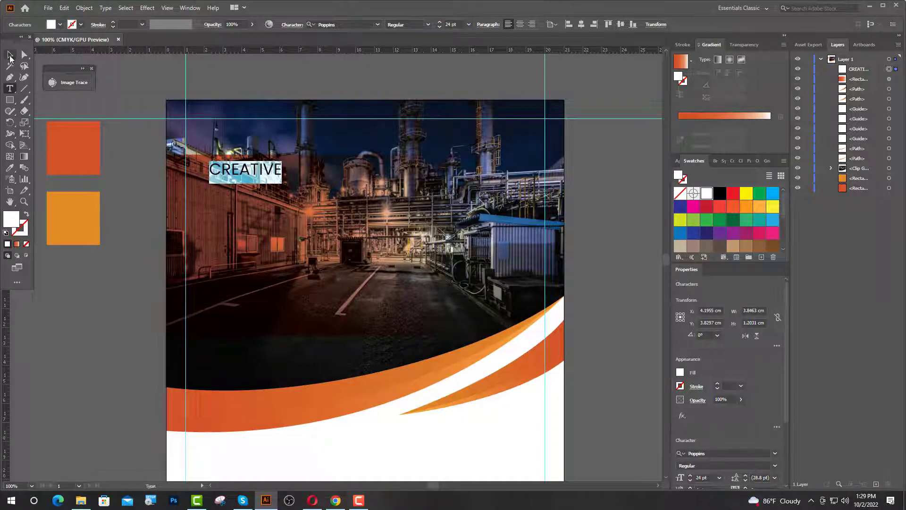
key(Escape)
click(143, 191)
scroll(279, 245, up, 1)
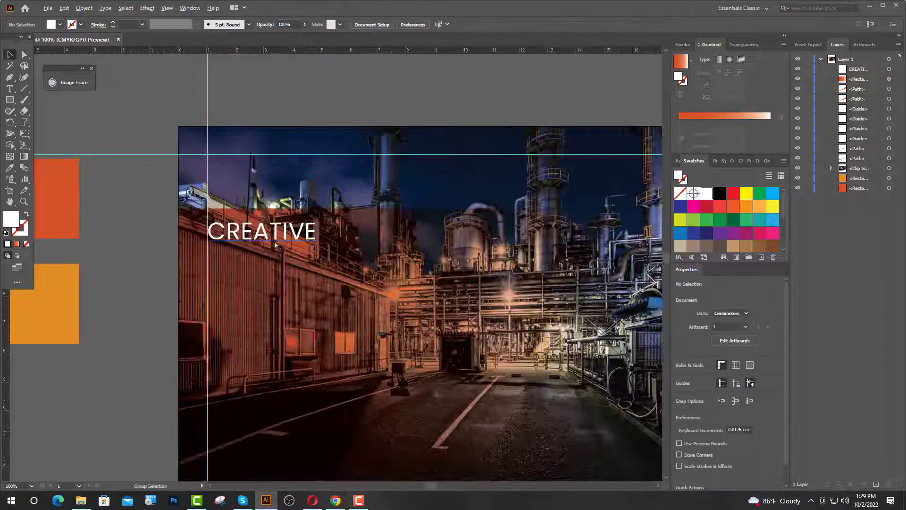
- Add the point text "BUSINESS" just below "CREATIVE"
scroll(278, 245, down, 2)
click(10, 89)
click(222, 246)
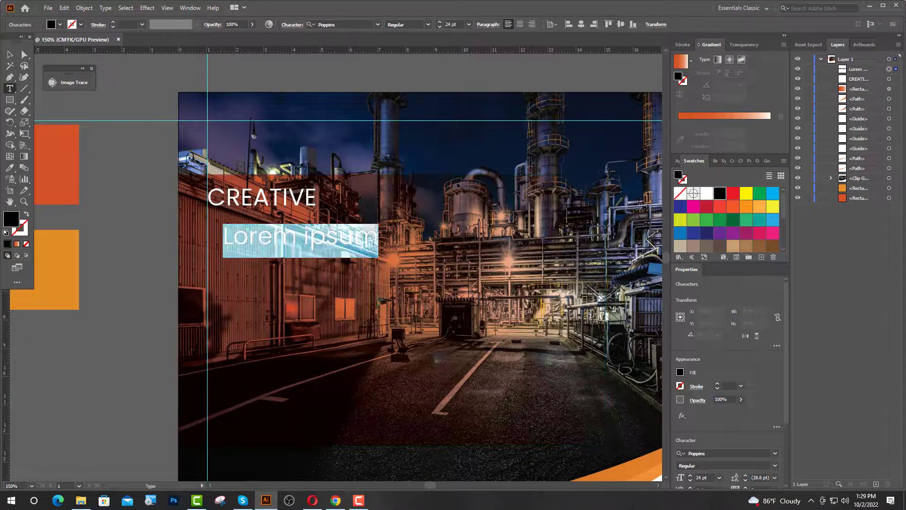
text(B)
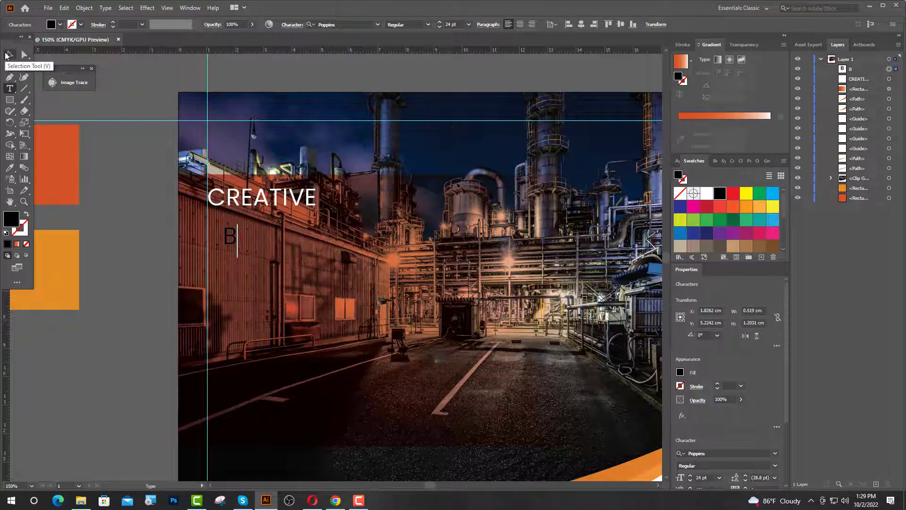
text(USINESS)
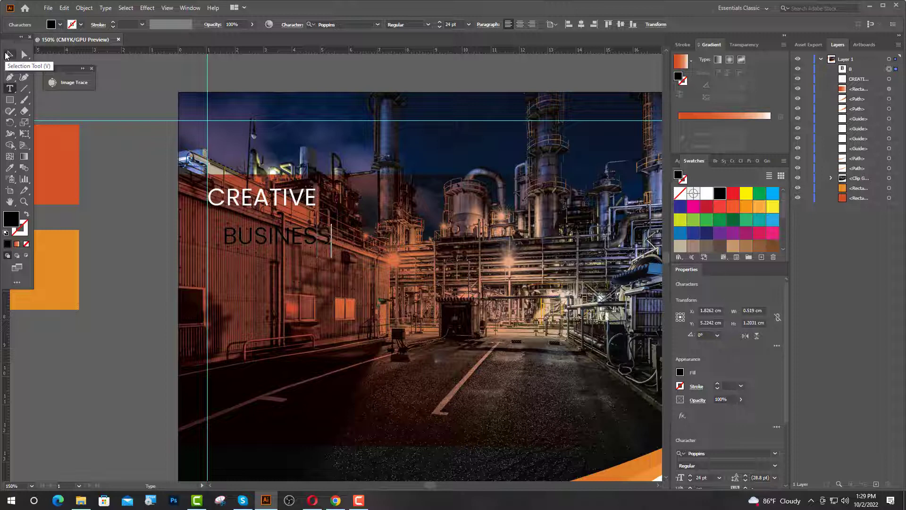
click(8, 54)
- Set "BUSINESS" in Oswald Bold at 52 pt and move it under "CREATIVE" against the left margin guide
click(349, 24)
text(os)
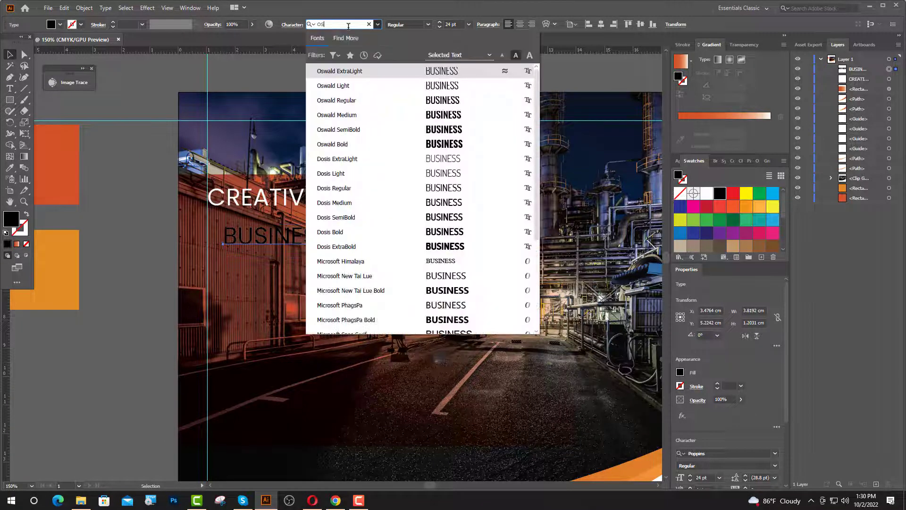
click(352, 147)
double_click(450, 25)
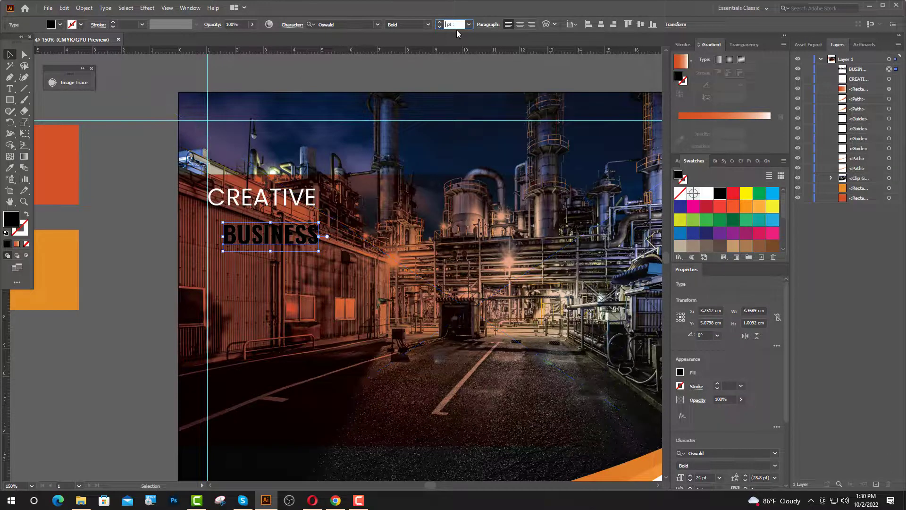
text(52)
key(Return)
drag(303, 232, 286, 250)
- Fill the "BUSINESS" text with white sampled from the artboard
scroll(289, 278, down, 2)
scroll(288, 278, down, 5)
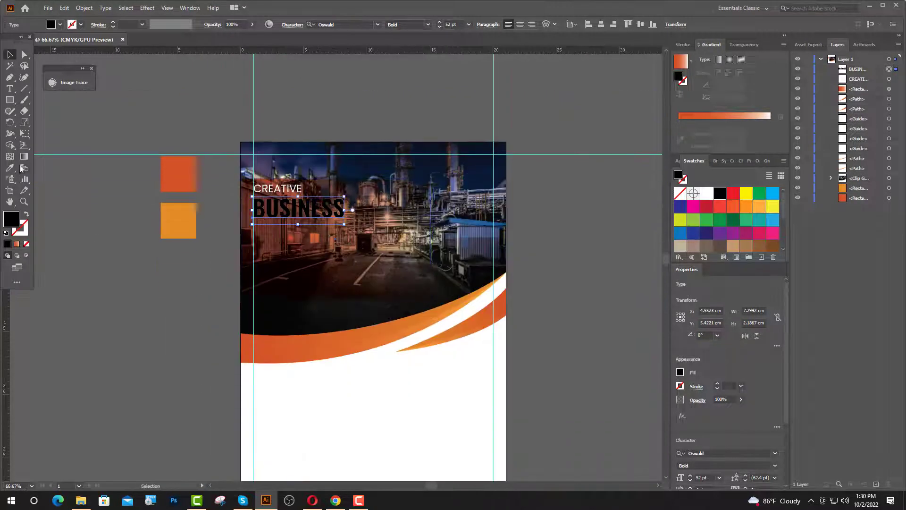
click(10, 169)
click(351, 414)
scroll(283, 215, up, 2)
key(v)
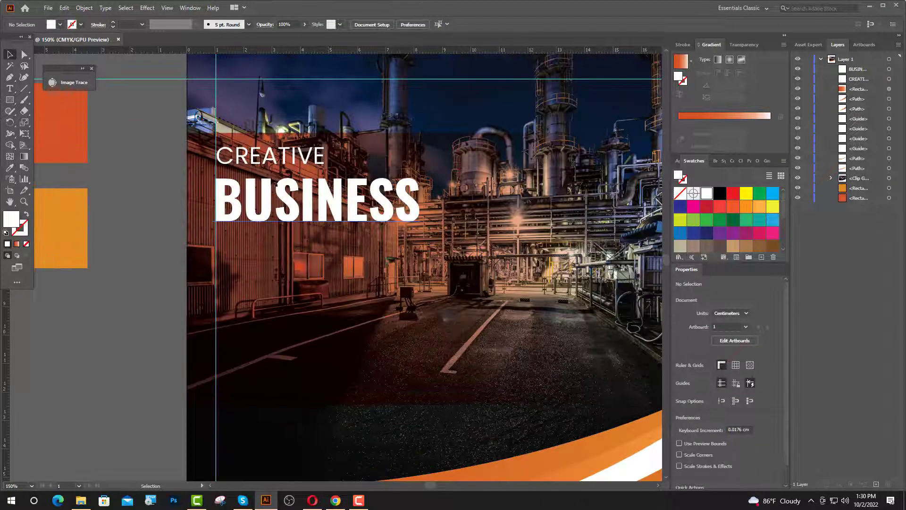
- Duplicate the "CREATIVE" text straight down below "BUSINESS" and change the copy's wording to "FLYER TEMPLATE"
drag(280, 163, 280, 253)
scroll(280, 253, down, 2)
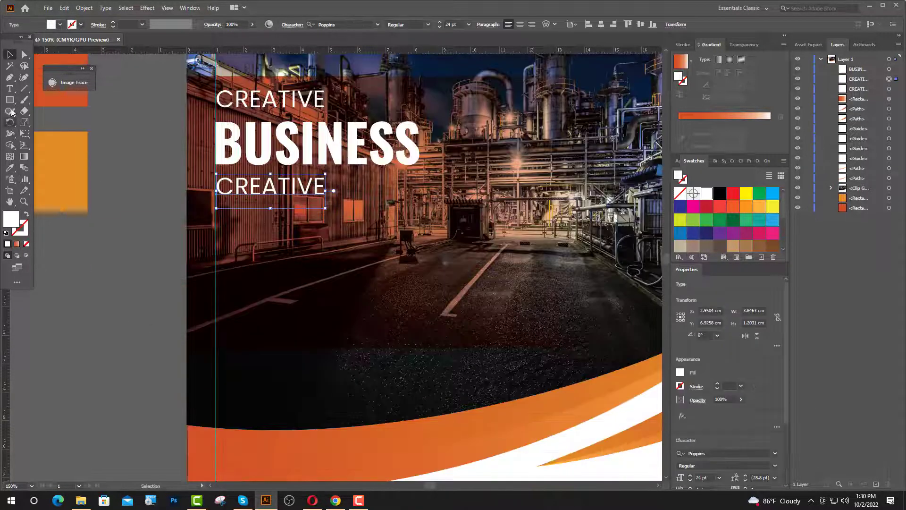
key(t)
drag(217, 187, 336, 197)
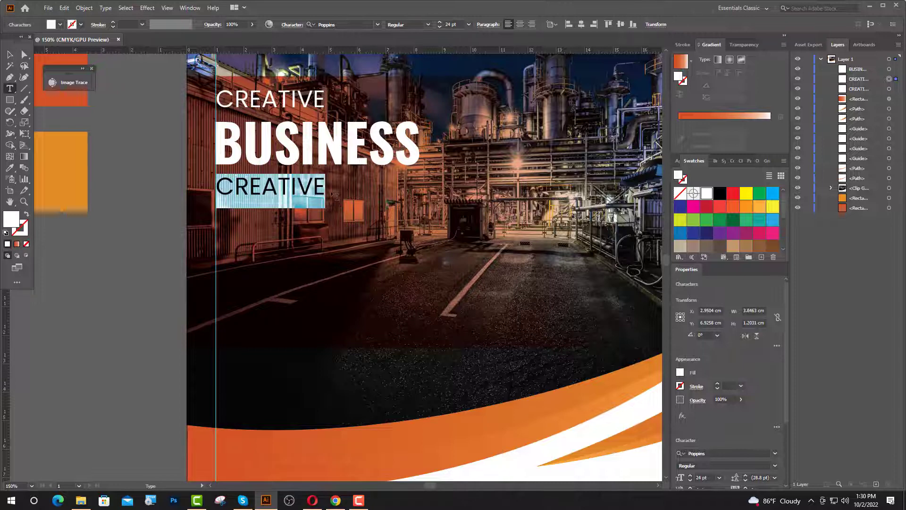
text(FLYER T)
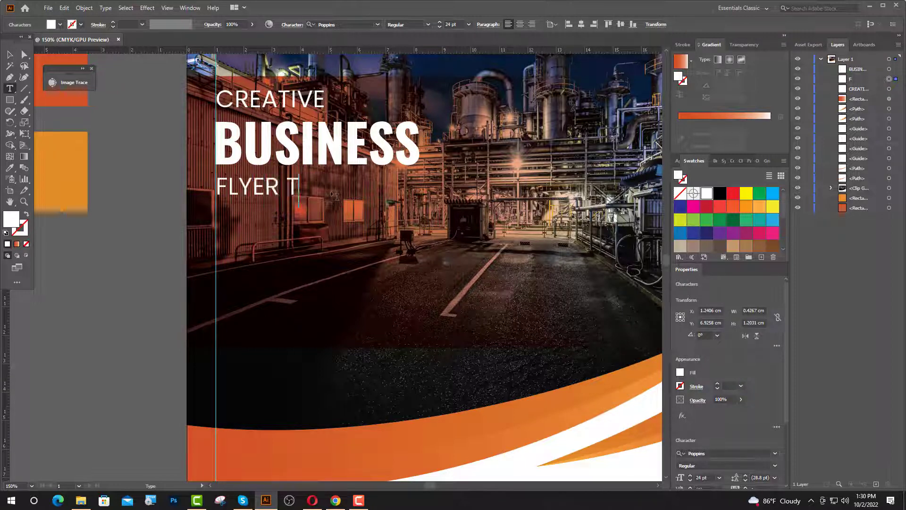
text(EMPLATE)
key(Escape)
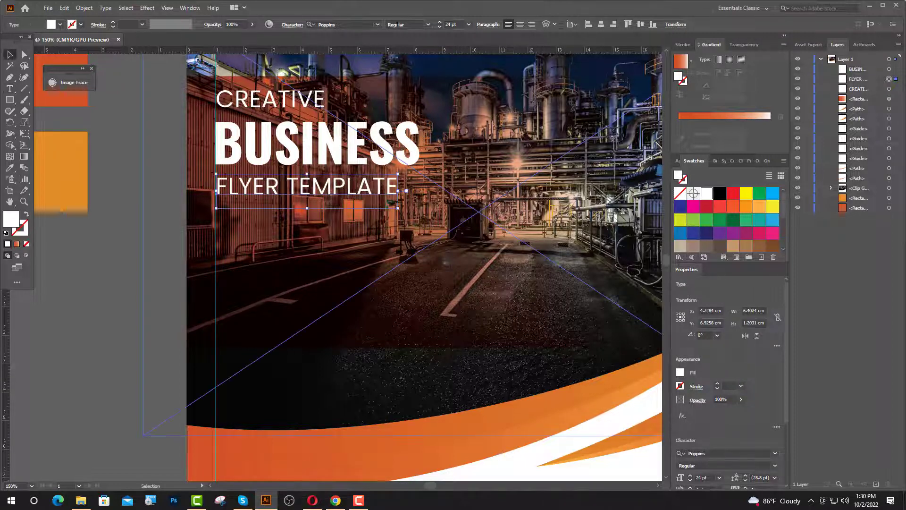
- Set the "FLYER TEMPLATE" line to the Bold font style and deselect it
click(429, 26)
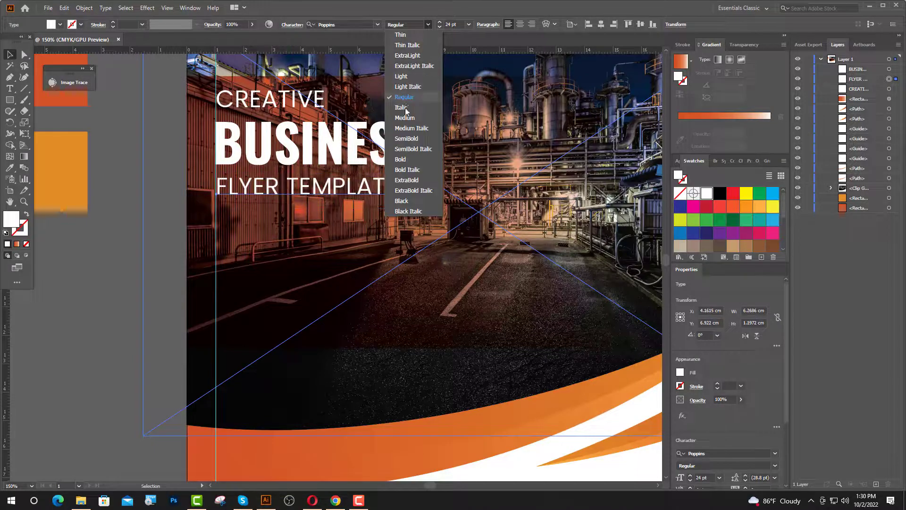
click(402, 160)
key(ctrl+equal)
click(79, 185)
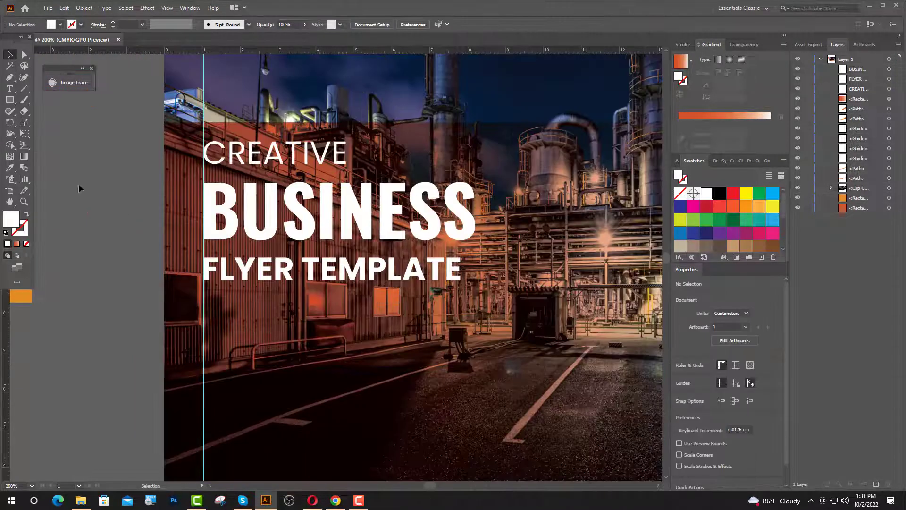
- Add a placeholder point text below "FLYER TEMPLATE" and set it in Lato Regular at 10 pt
click(13, 91)
click(213, 307)
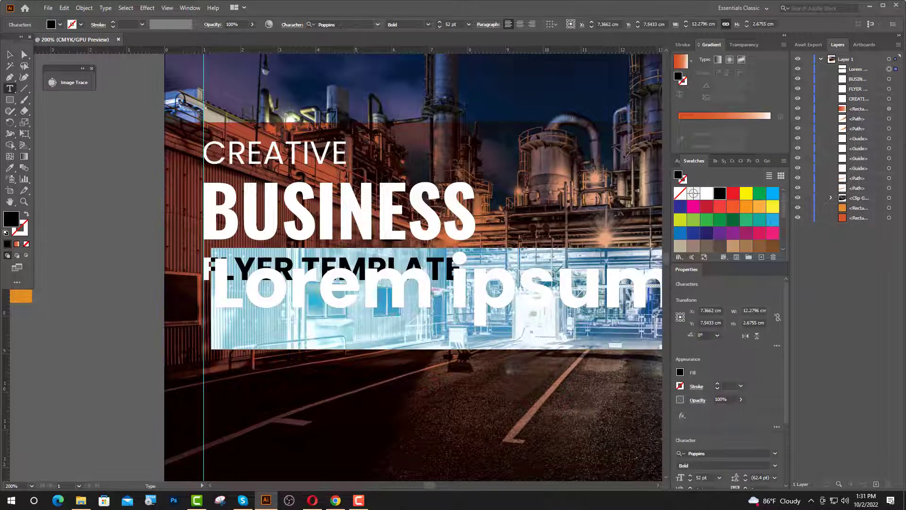
click(341, 25)
text(LA)
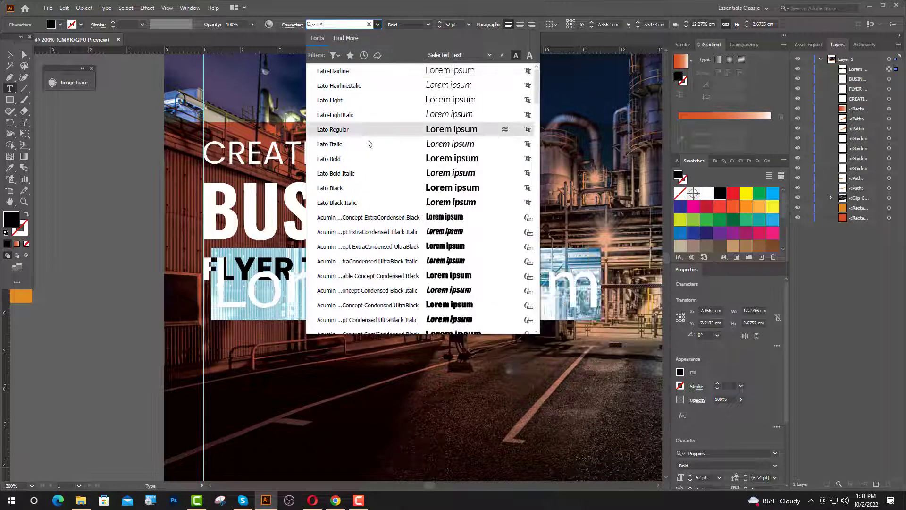
click(340, 128)
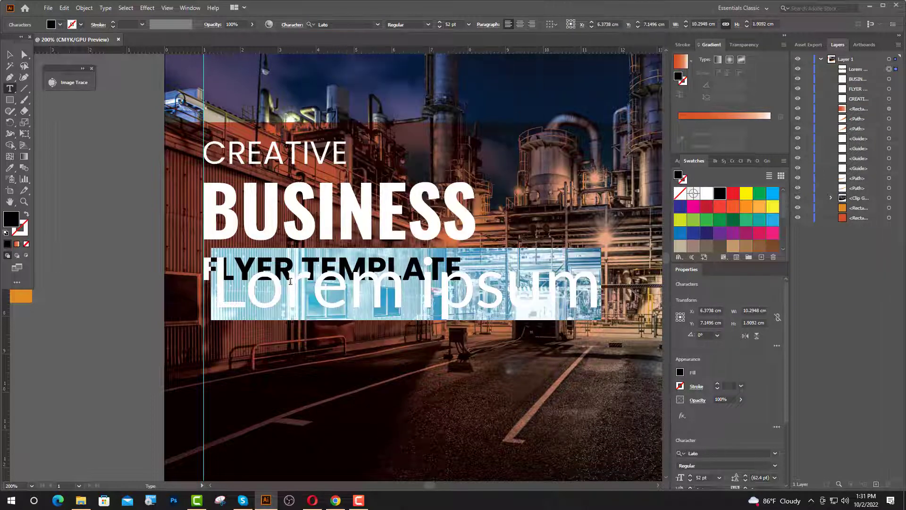
click(447, 25)
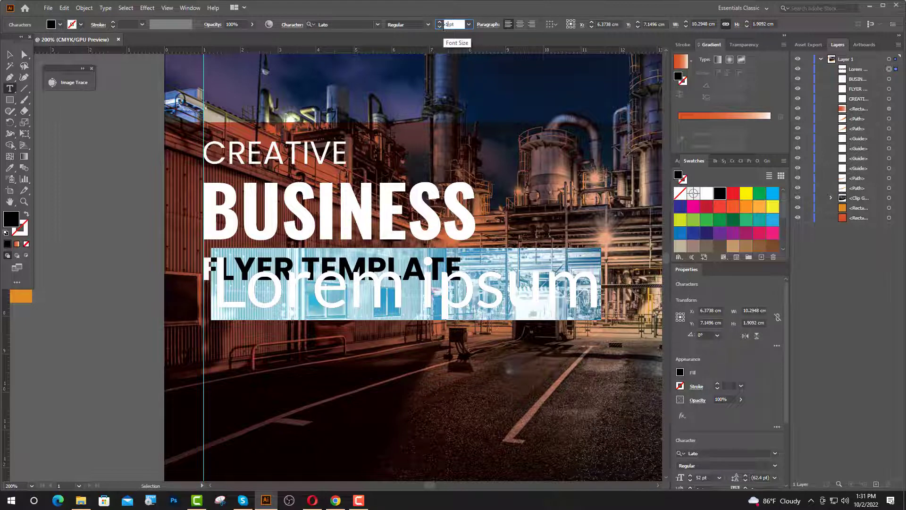
key(Return)
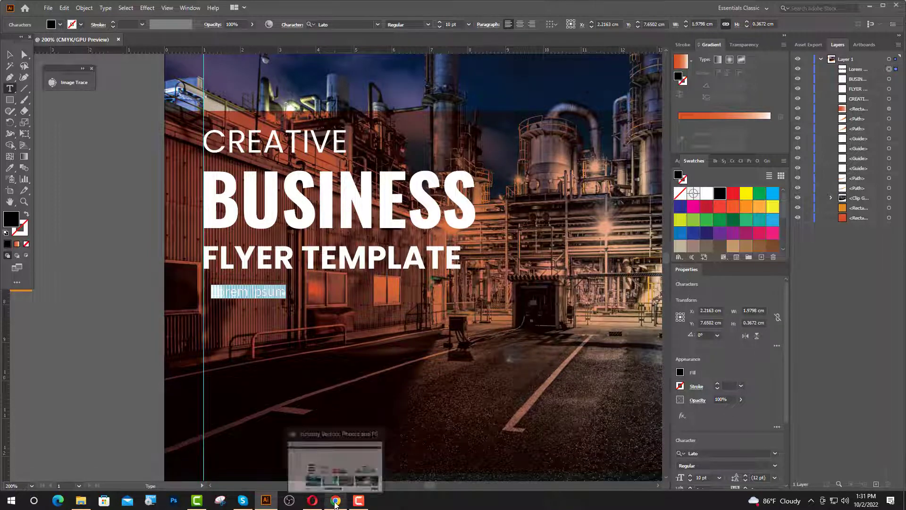
- Switch to Chrome and copy the standard Lorem Ipsum passage on lipsum.com from "Lorem ipsum" through "consequat."
click(335, 500)
click(180, 8)
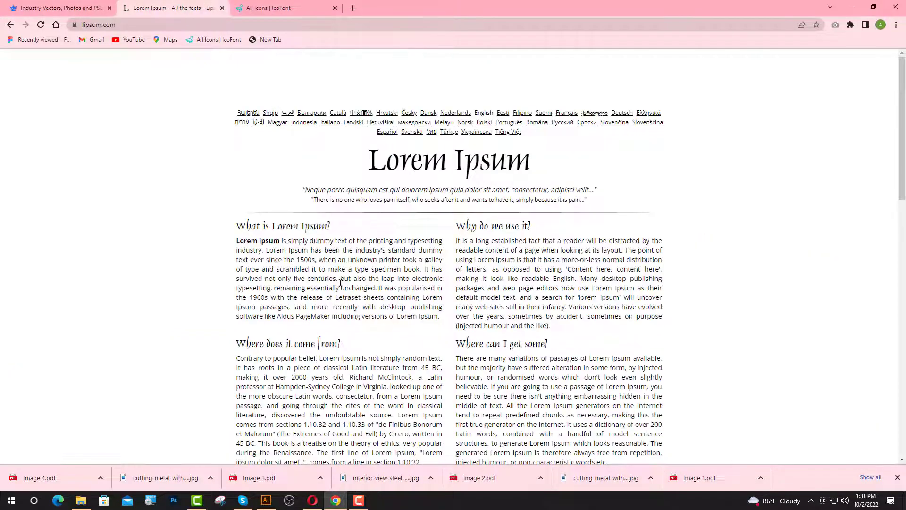
scroll(552, 259, down, 15)
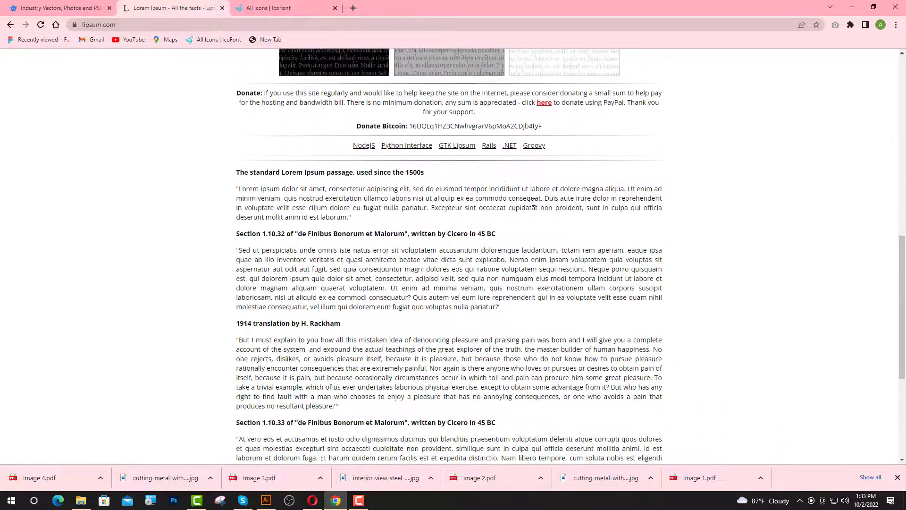
drag(544, 199, 248, 188)
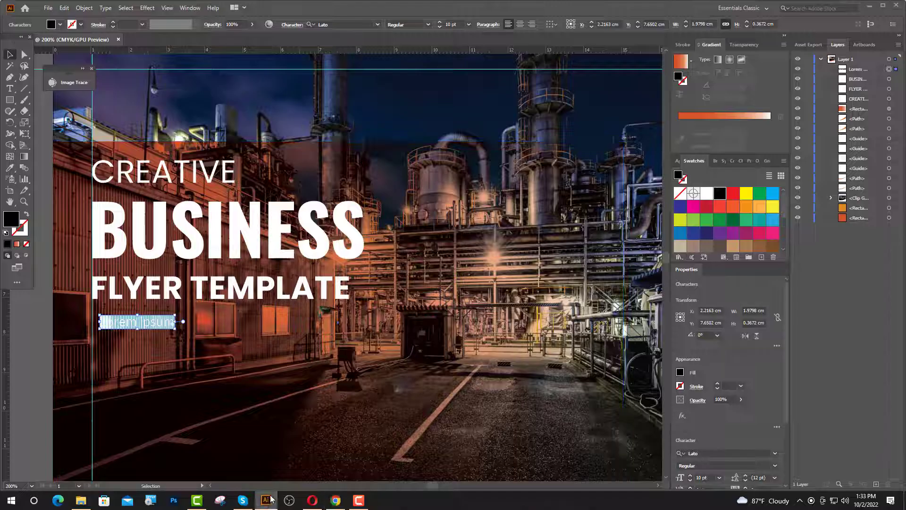
- Return to Illustrator and replace the selected placeholder text with the copied Lorem ipsum passage
click(266, 500)
text(Lorem ipsum dolor sit amet, consectetur adipiscing elit, sed do eiusmod tempor incididunt ut labore et dolore magna aliqua. Ut enim ad minim veniam, quis nostrud exercitation ullamco laboris nisi ut aliquip ex ea commodo consequat.)
key(Escape)
- Fill the Lorem ipsum passage with white sampled from the artboard
key(ctrl+minus)
key(ctrl+minus)
key(ctrl+minus)
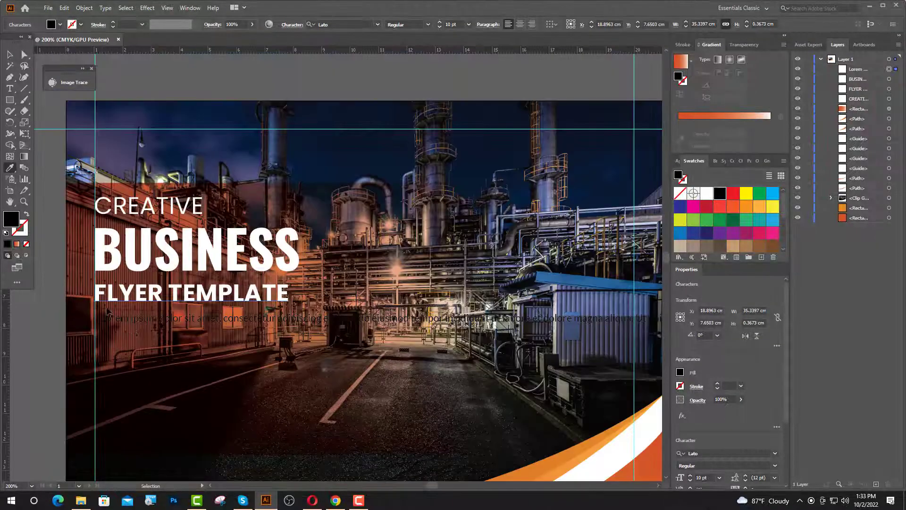
click(10, 168)
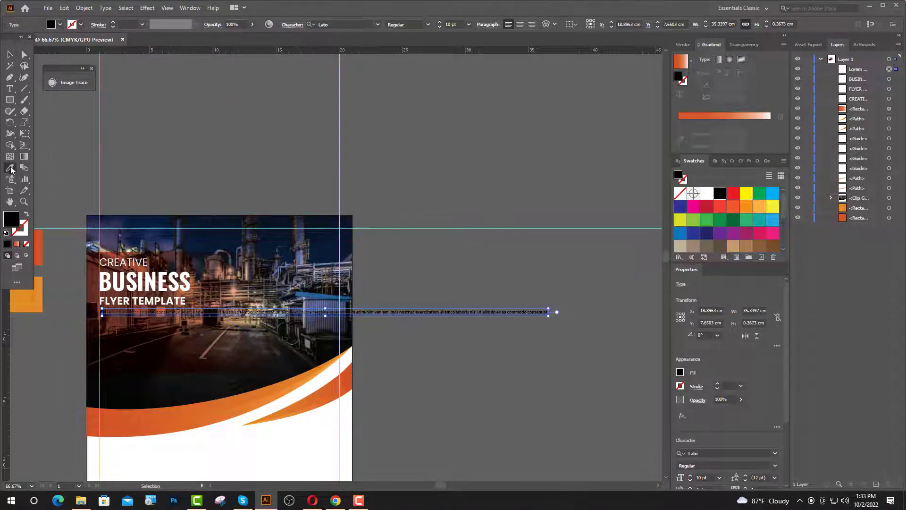
click(216, 474)
- Break the Lorem ipsum passage into five short lines beneath "FLYER TEMPLATE"
key(t)
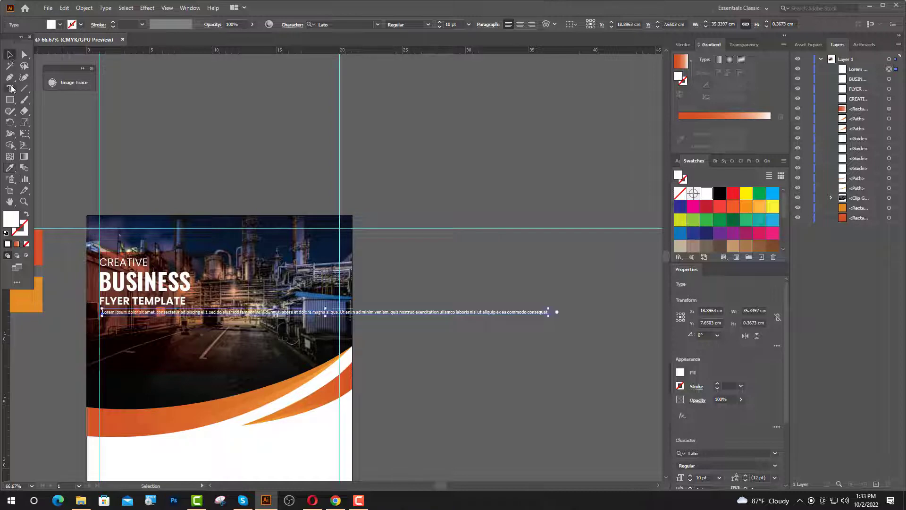
key(ctrl+plus)
key(ctrl+plus)
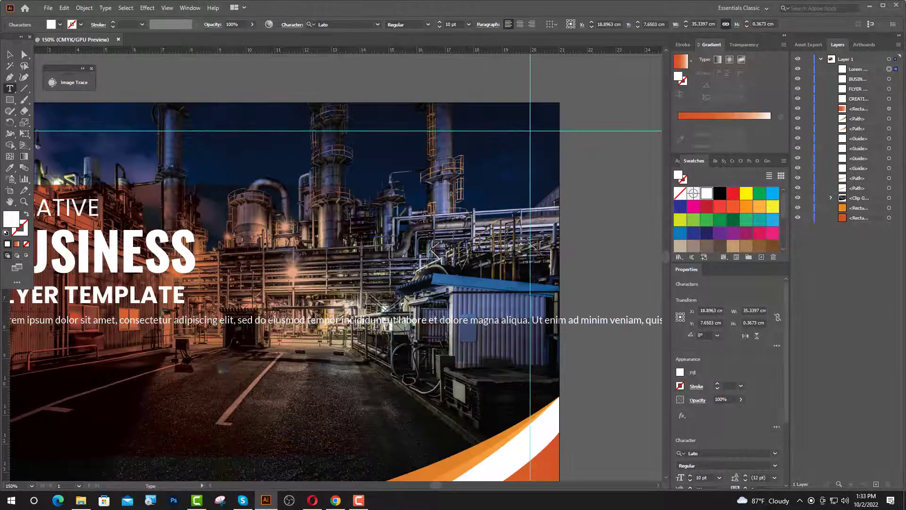
key(Return)
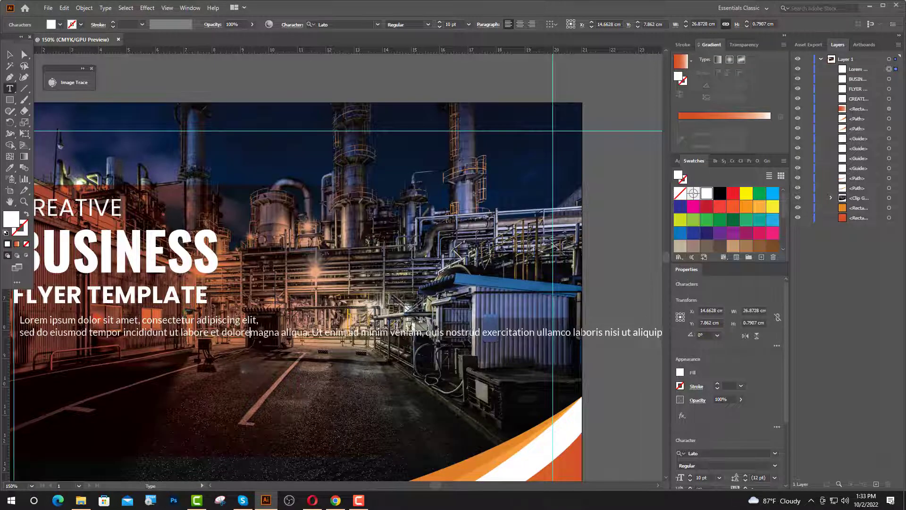
key(Return)
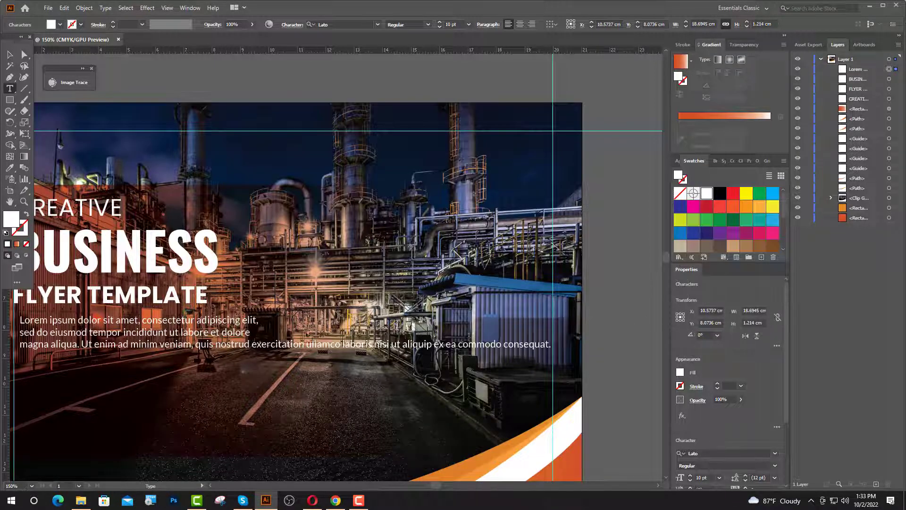
click(251, 343)
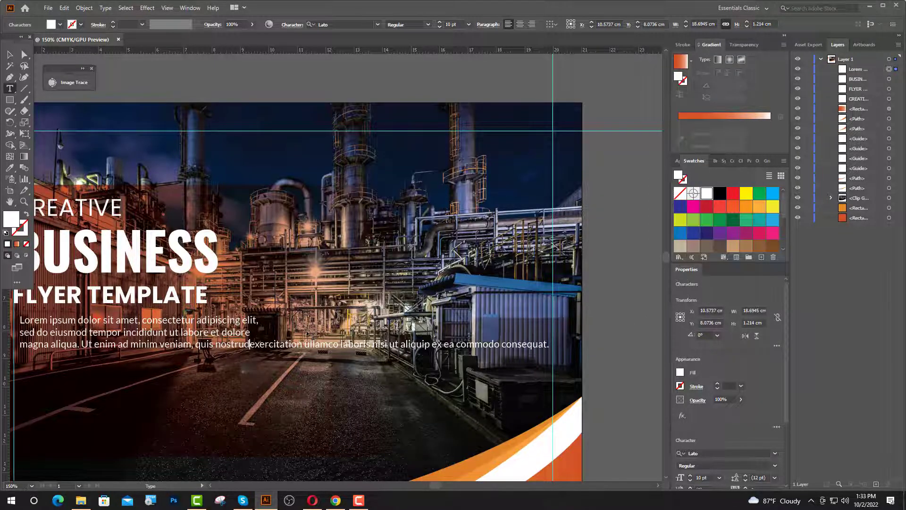
key(Return)
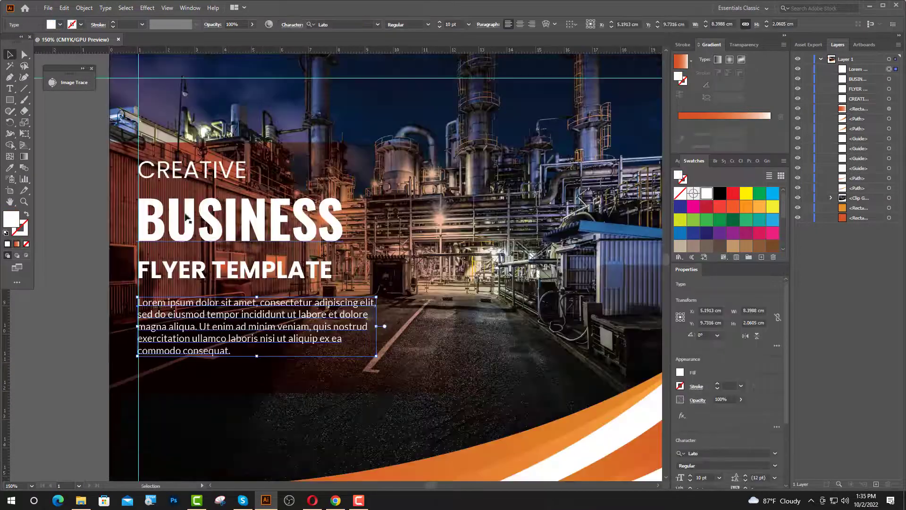
- Group the three headline texts with the Lorem ipsum passage and center the group vertically on the gradient rectangle as key object
click(190, 171)
shift+click(191, 217)
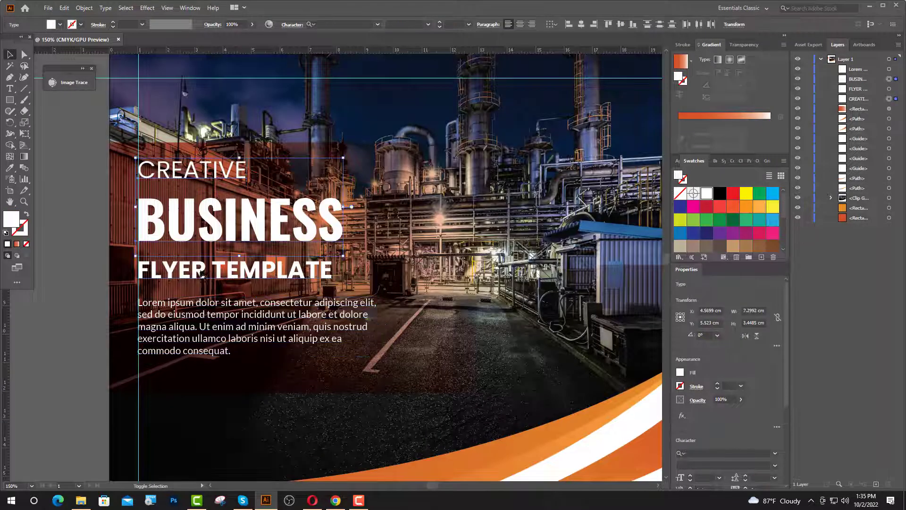
shift+click(200, 271)
shift+click(213, 327)
key(ctrl+g)
shift+click(401, 278)
click(401, 278)
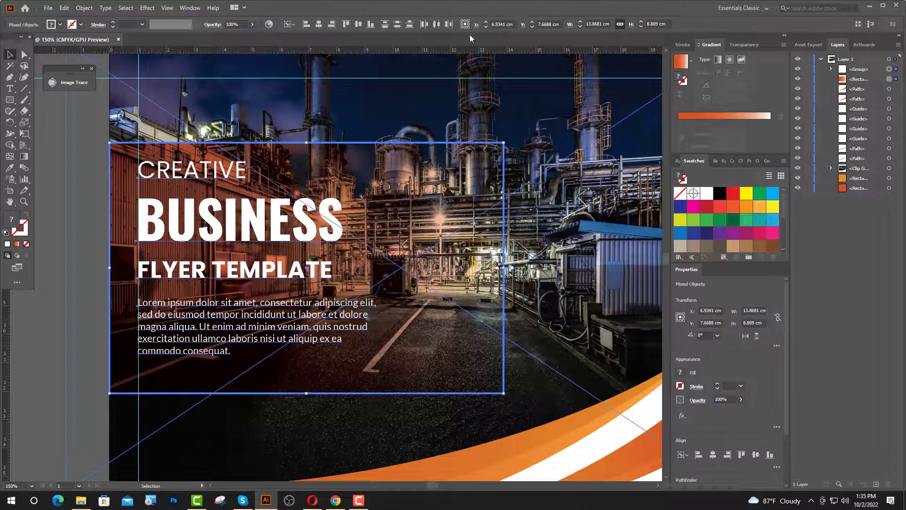
click(359, 24)
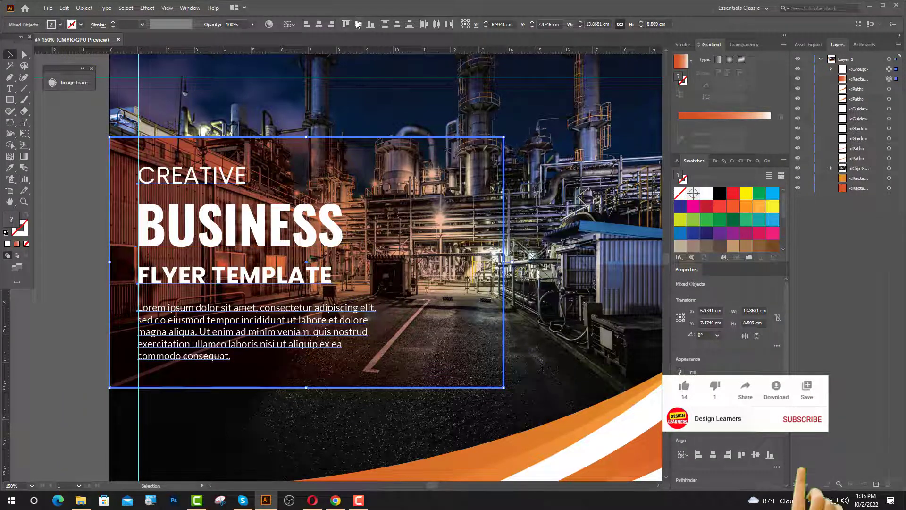
- Center the gradient rectangle vertically on the factory photo, using the photo as the key object
scroll(227, 343, down, 2)
shift+click(227, 343)
shift+click(398, 252)
click(398, 251)
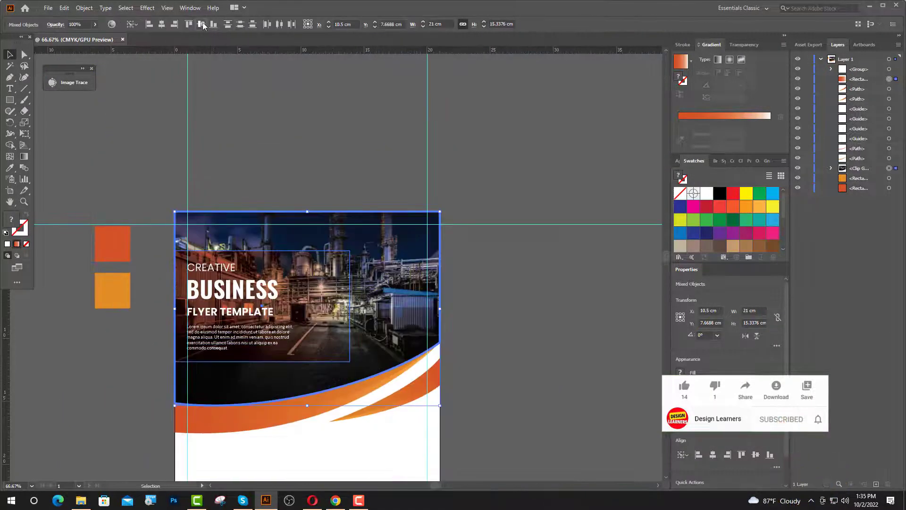
click(201, 24)
click(450, 310)
scroll(272, 327, up, 1)
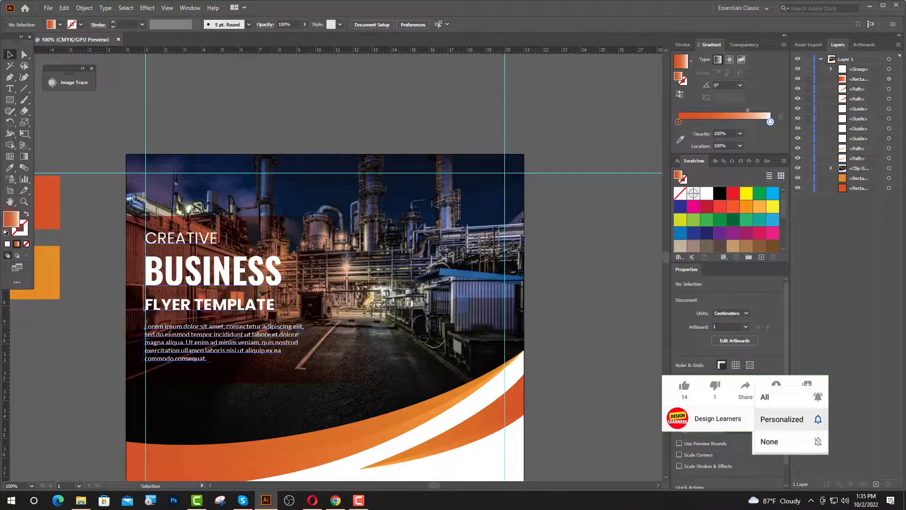
- Ungroup the headline and Lorem ipsum texts
click(262, 337)
key(ctrl+shift+g)
click(98, 376)
- Shift "CREATIVE", "BUSINESS" and "FLYER TEMPLATE" together about 0.35 cm to the right, away from the left margin guide
click(178, 310)
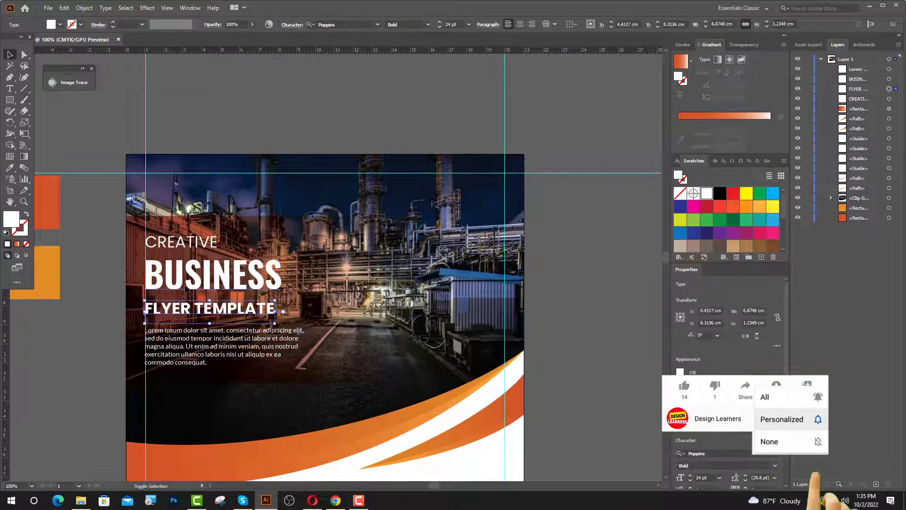
shift+click(189, 266)
shift+click(182, 242)
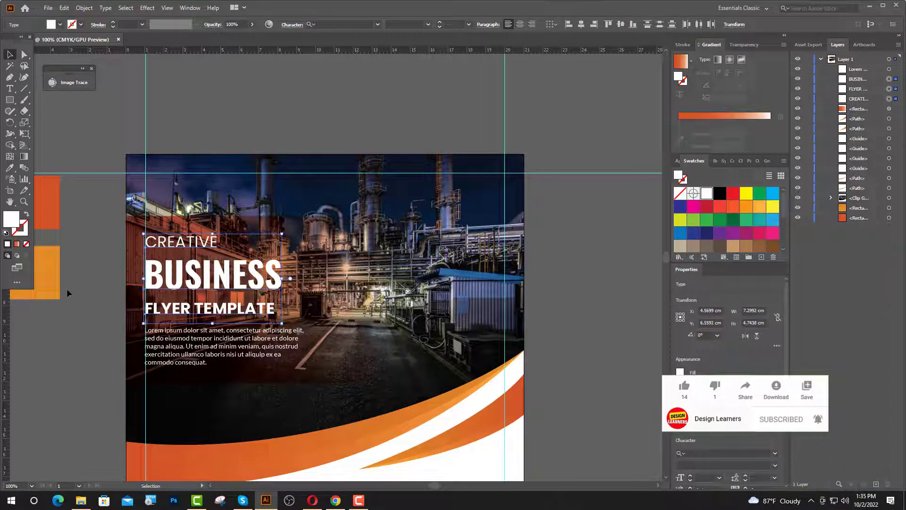
key(Right)
key(Right)
key(Right)
key(Right)
key(Right)
key(Right)
key(Right)
key(Right)
key(Right)
key(Right)
key(Right)
key(Right)
key(Right)
key(Right)
key(Right)
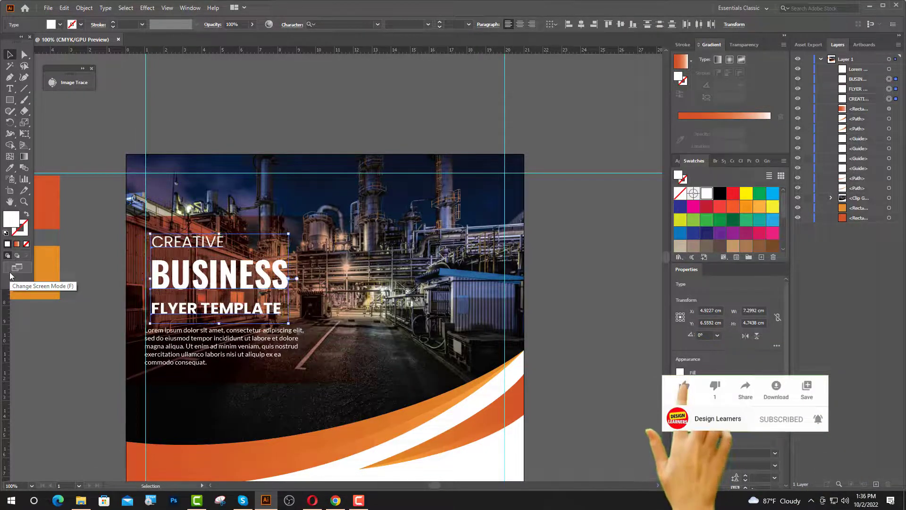
click(99, 269)
- Draw a vertical line about 4 cm long on the left margin guide beside the headline, with a white stroke and no fill
scroll(136, 262, up, 2)
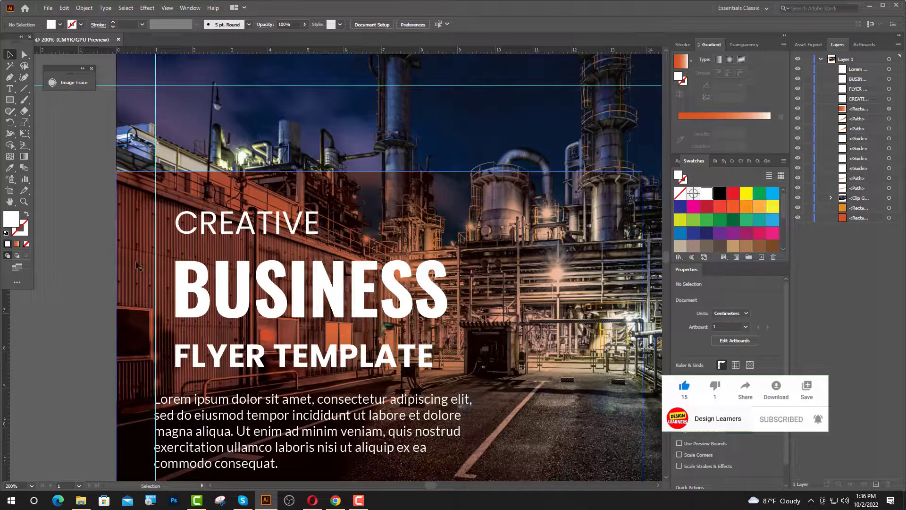
click(9, 77)
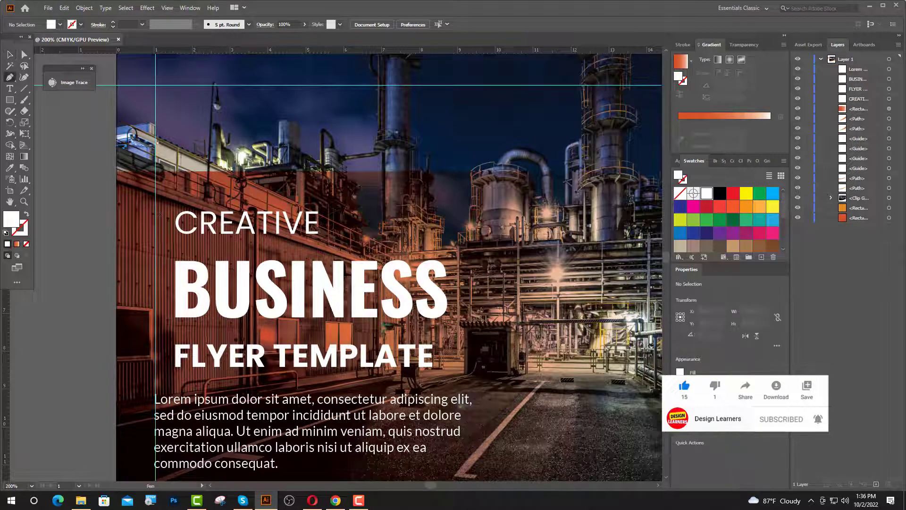
click(156, 213)
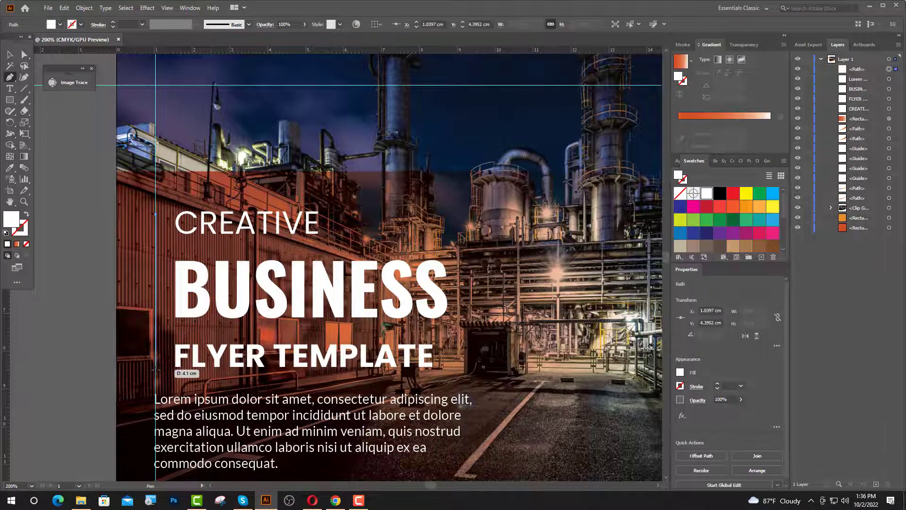
click(156, 366)
key(v)
key(shift+x)
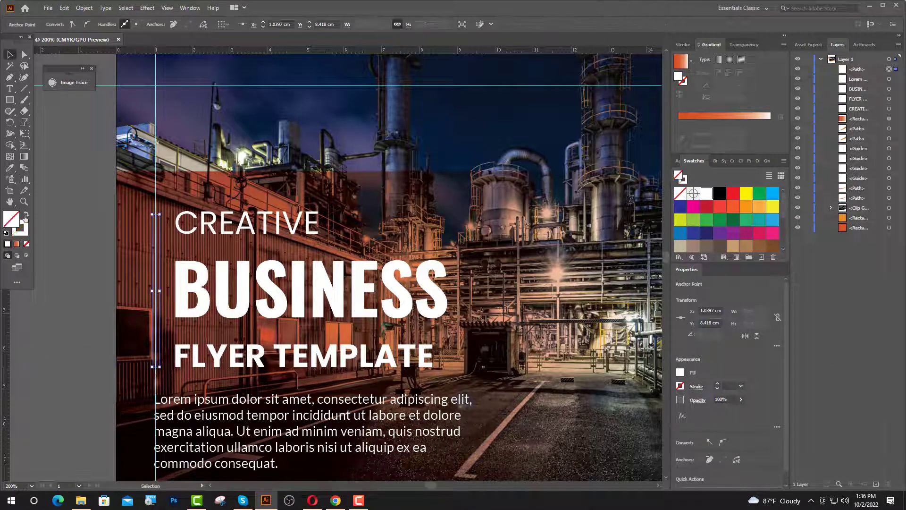
click(86, 233)
- Set the stroke weight of the vertical line beside the headline to 3 pt
scroll(161, 360, up, 6)
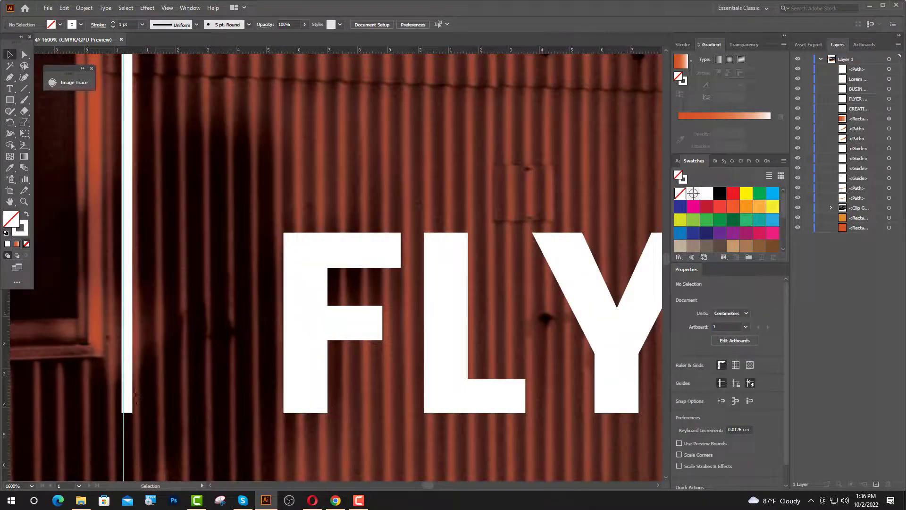
click(127, 399)
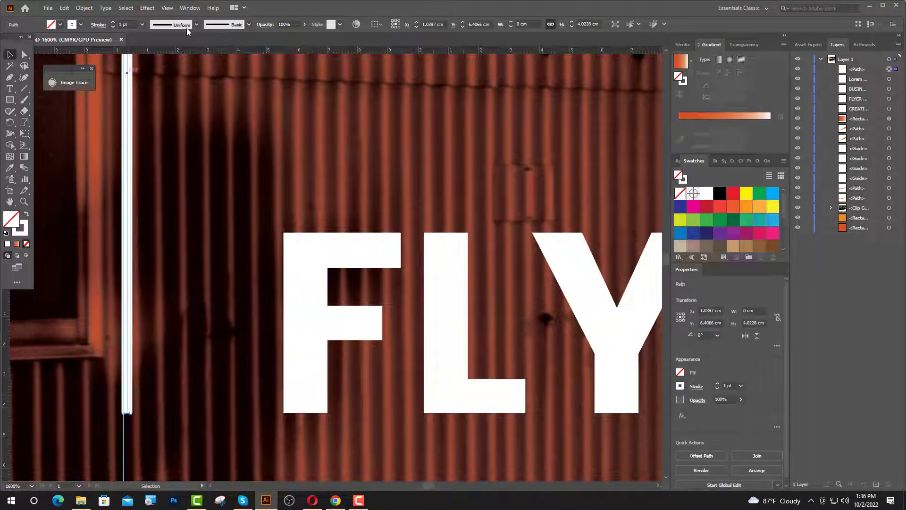
click(114, 23)
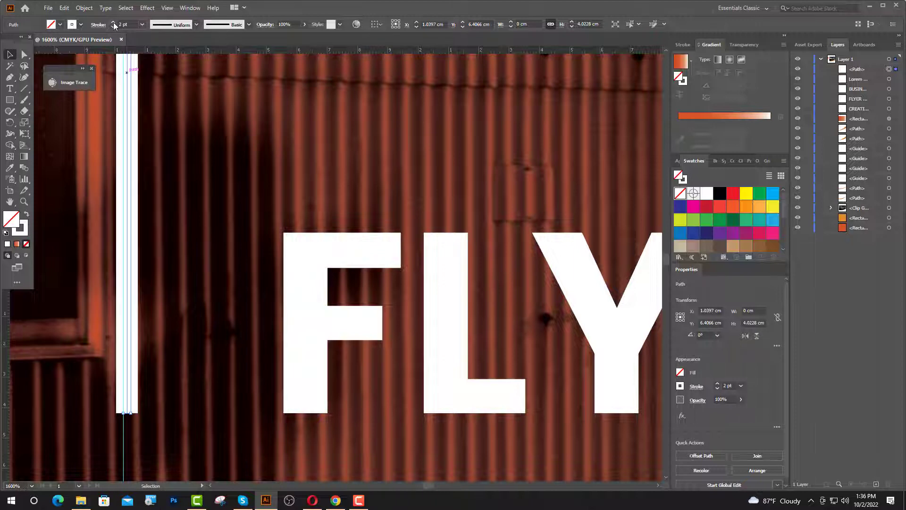
scroll(193, 285, down, 2)
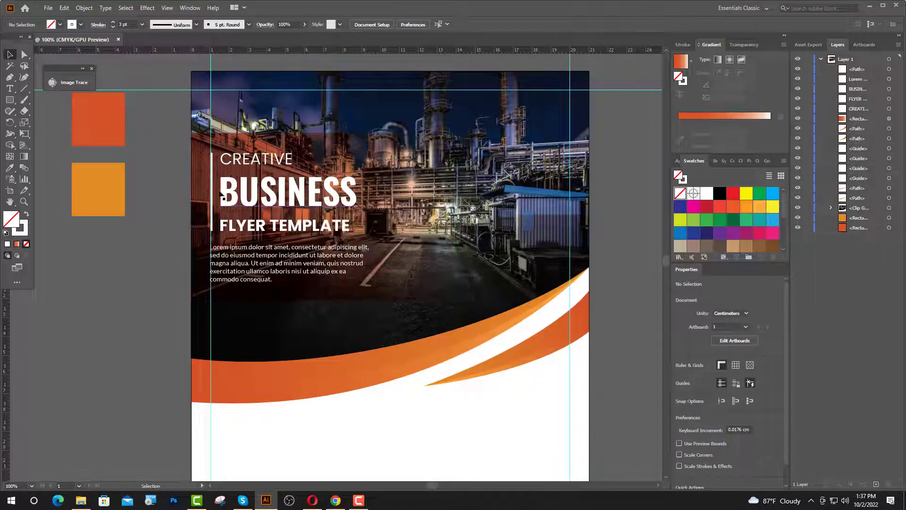
- Expand the white vertical line's stroke into a filled shape
click(211, 192)
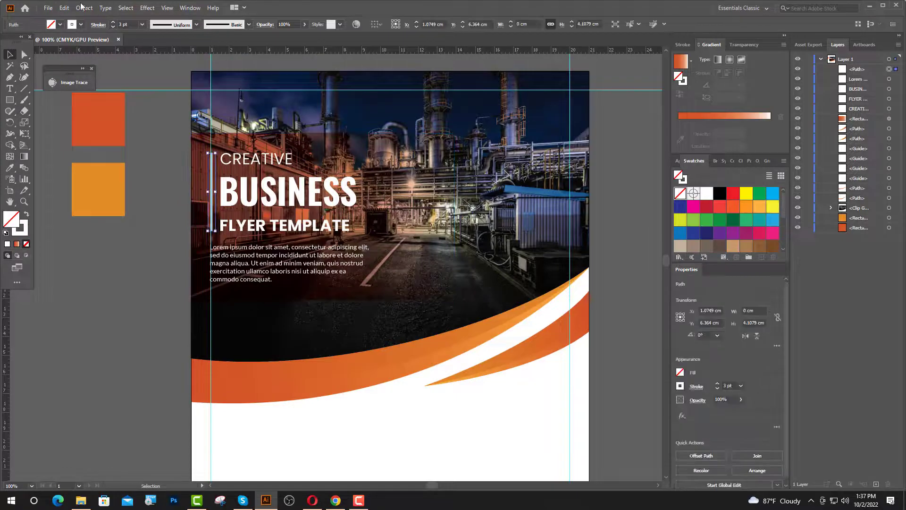
double_click(80, 3)
click(78, 11)
click(95, 119)
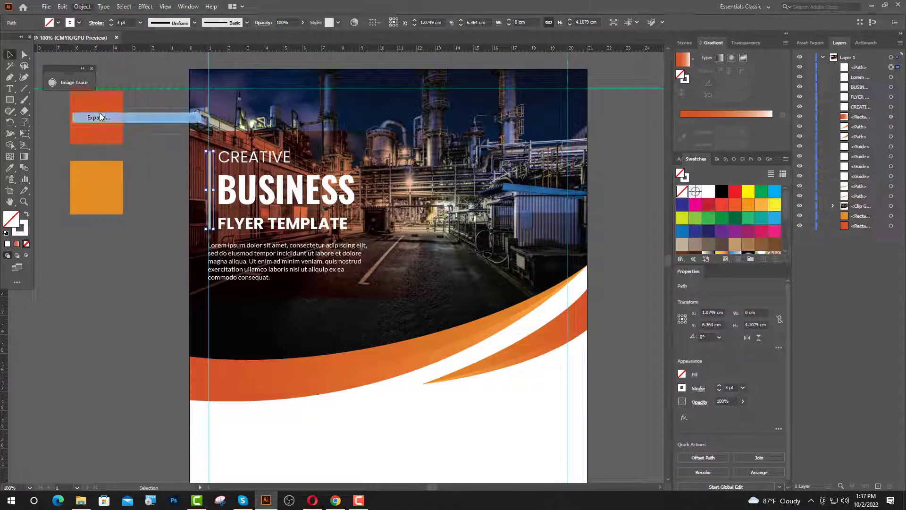
click(430, 304)
- Draw a fully rounded rectangle about 6.5 by 8.6 cm on the flyer's white area, overlapping the lower orange band
scroll(291, 265, up, 1)
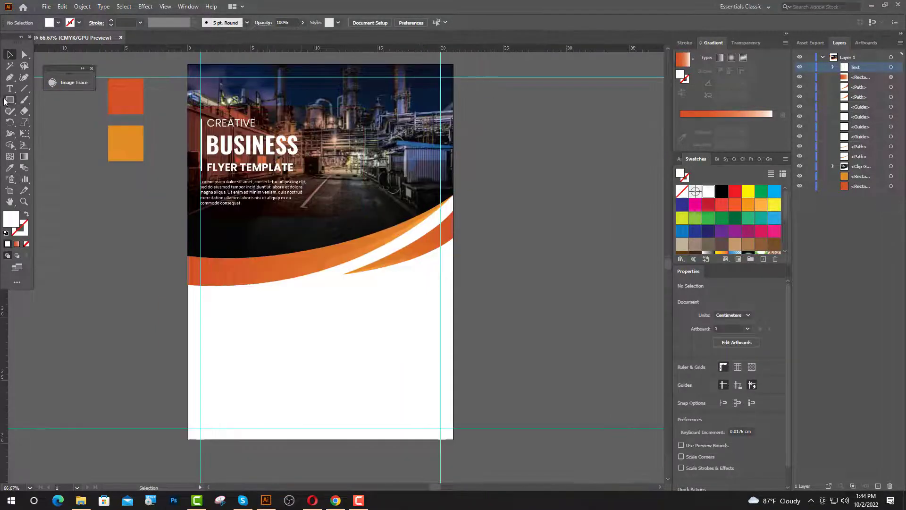
click(9, 99)
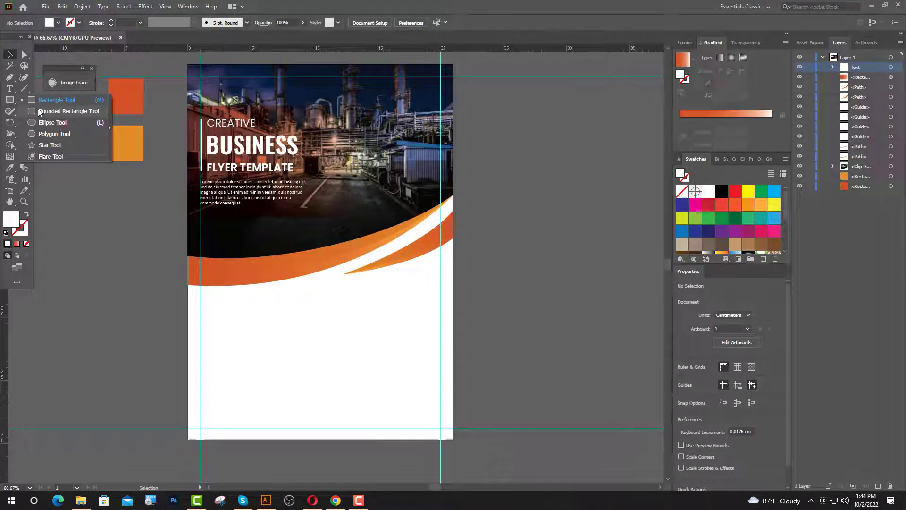
click(62, 111)
drag(316, 258, 365, 326)
drag(372, 339, 399, 366)
key(v)
drag(338, 282, 540, 307)
key(ctrl+plus)
- Fill the rounded rectangle with dark orange sampled from the reference square and resize it to about 7.2 by 8.5 cm below the bands
click(9, 170)
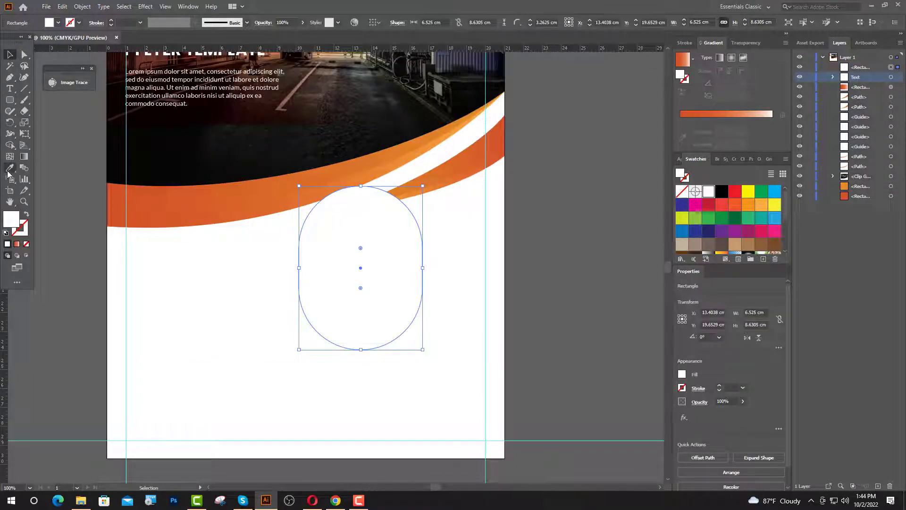
key(ctrl+minus)
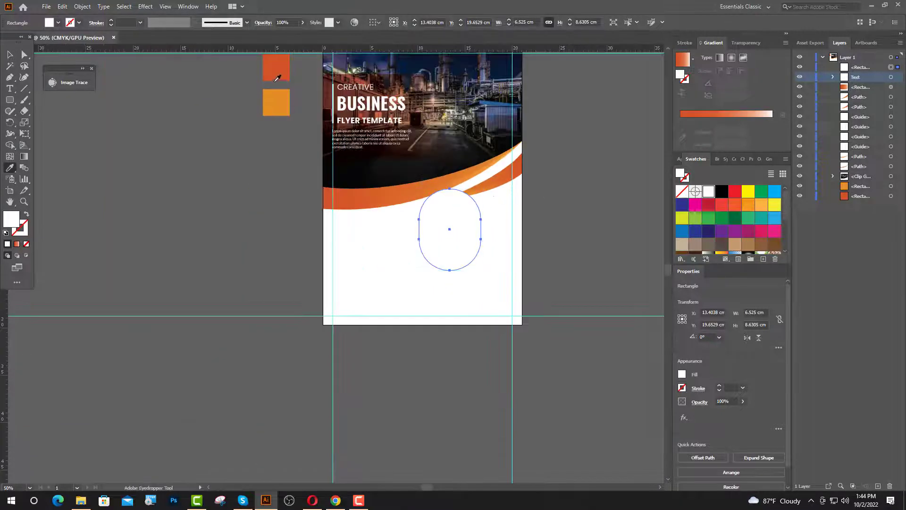
click(276, 68)
key(ctrl+plus)
key(v)
key(a)
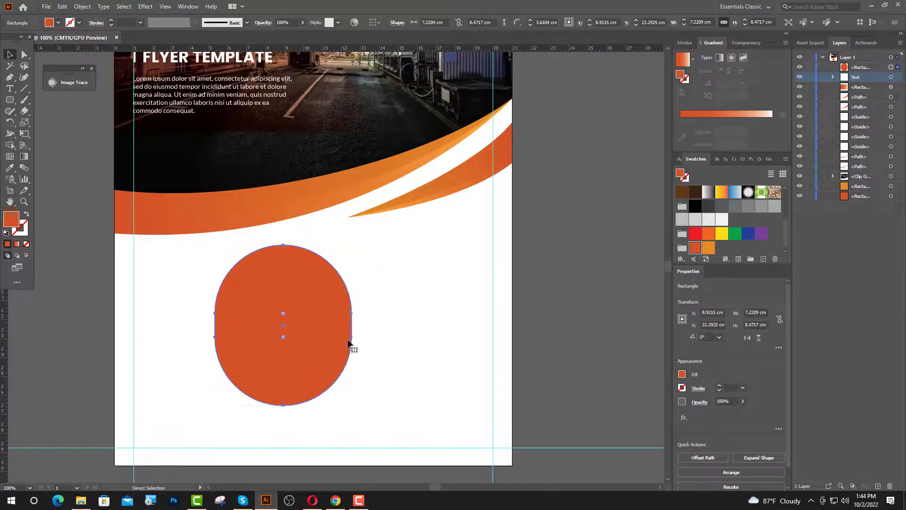
- Duplicate the orange rounded rectangle in place and enlarge one copy around its center to about 7.8 by 9.1 cm
key(ctrl+c)
key(ctrl+f)
key(v)
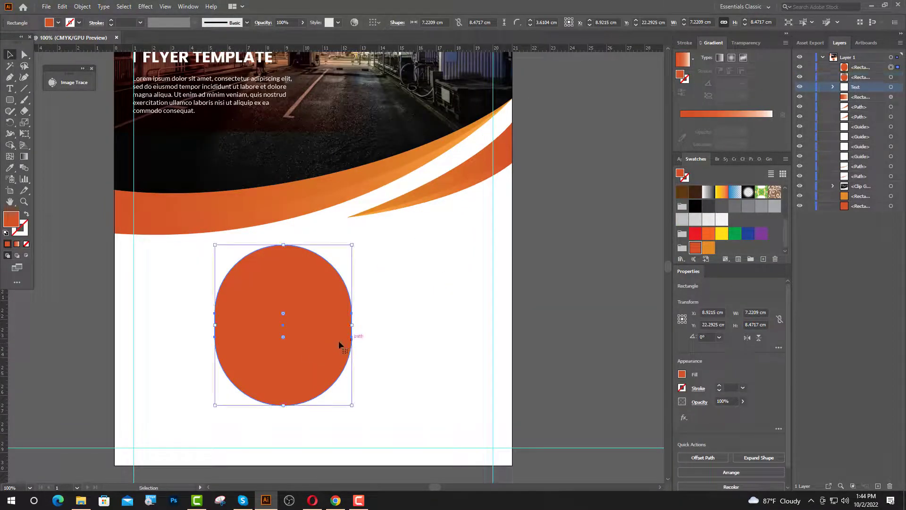
drag(283, 245, 285, 239)
key(ctrl+shift+a)
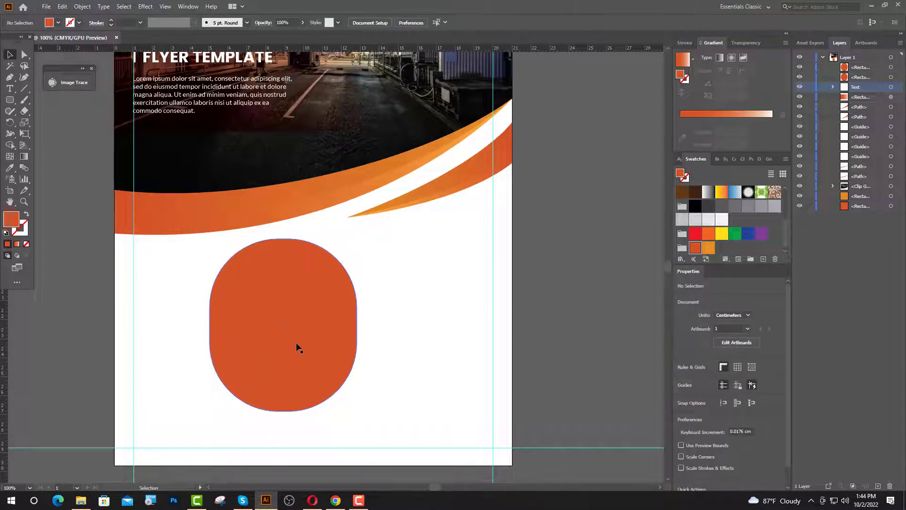
- Fill the larger, rear rounded rectangle with white sampled from the artboard
click(854, 69)
key(i)
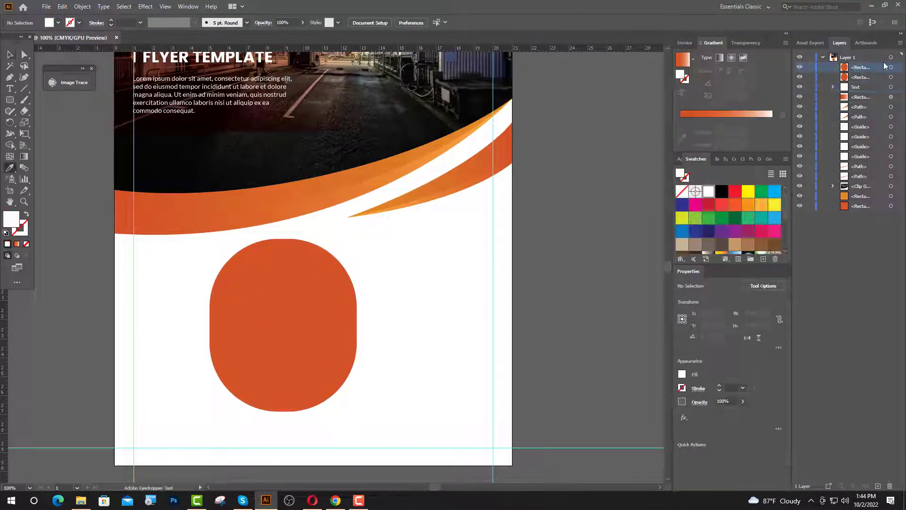
click(891, 78)
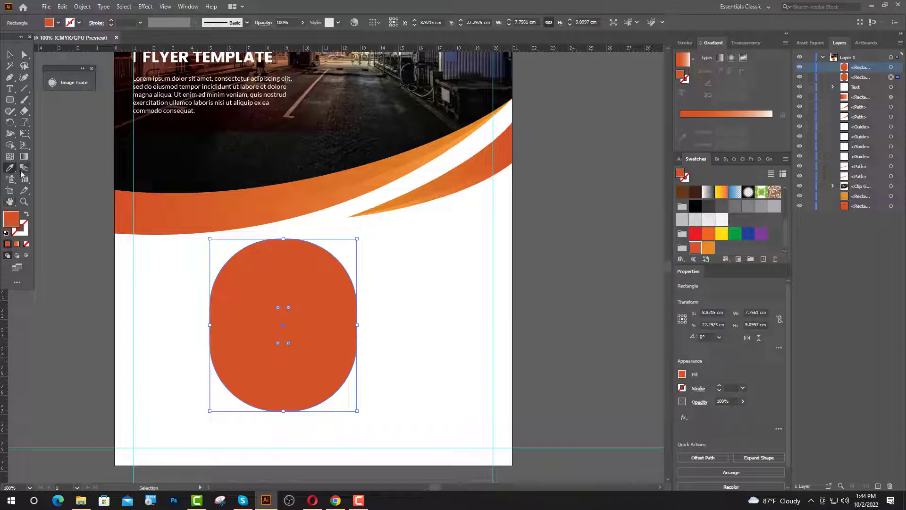
click(421, 257)
- Scale both rounded rectangles together to about 5.7 by 6.7 cm and place them over the right half of the photo's curved bands
key(v)
drag(121, 247, 264, 293)
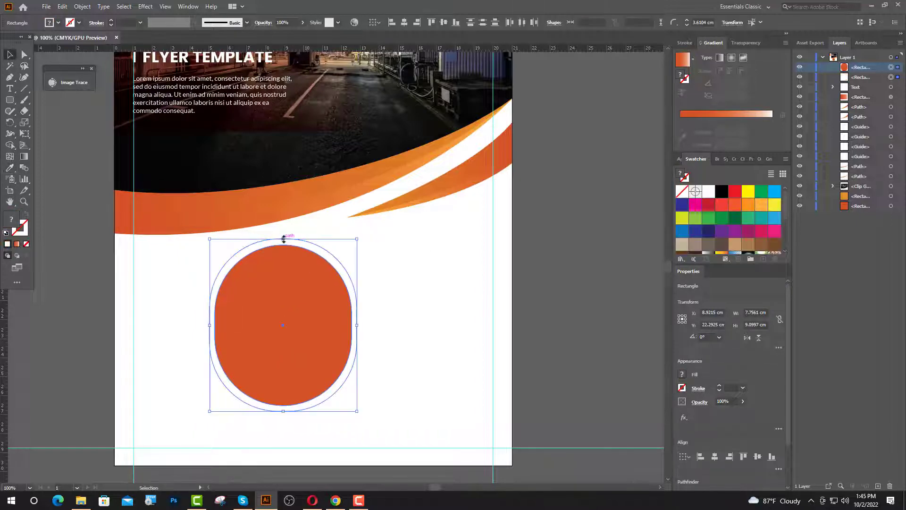
drag(283, 239, 283, 261)
drag(309, 342, 438, 138)
scroll(439, 227, up, 2)
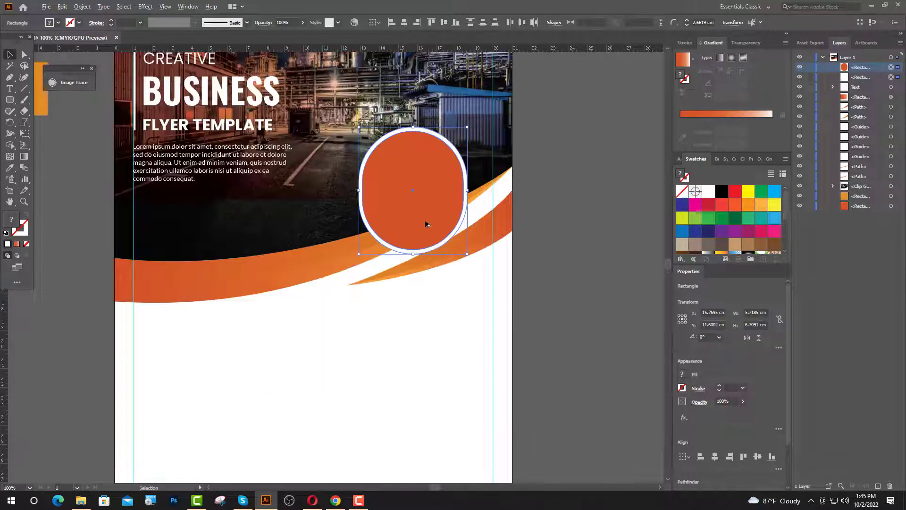
- Place an enlarged copy of the white-bordered orange shape, about 7.0 by 8.3 cm, overlapping its lower part and fully round both copied rectangles' corners
drag(426, 224, 430, 302)
drag(417, 205, 428, 195)
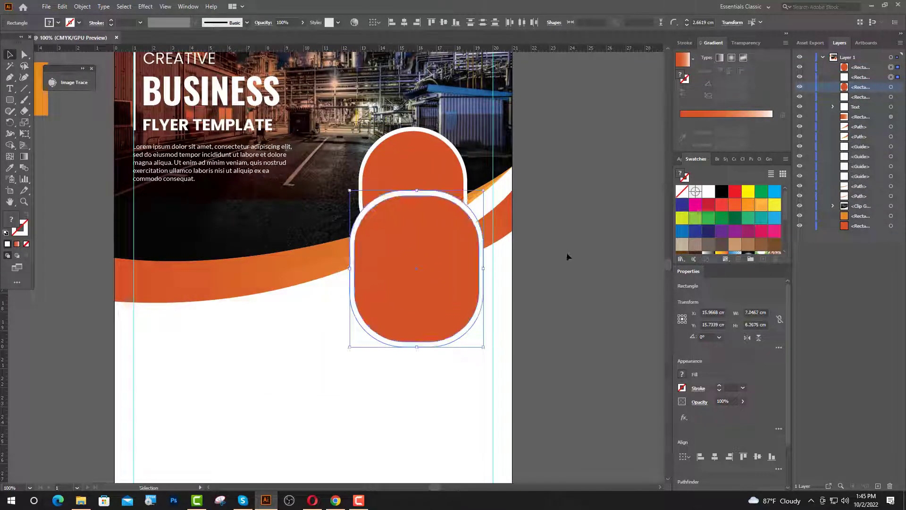
click(435, 258)
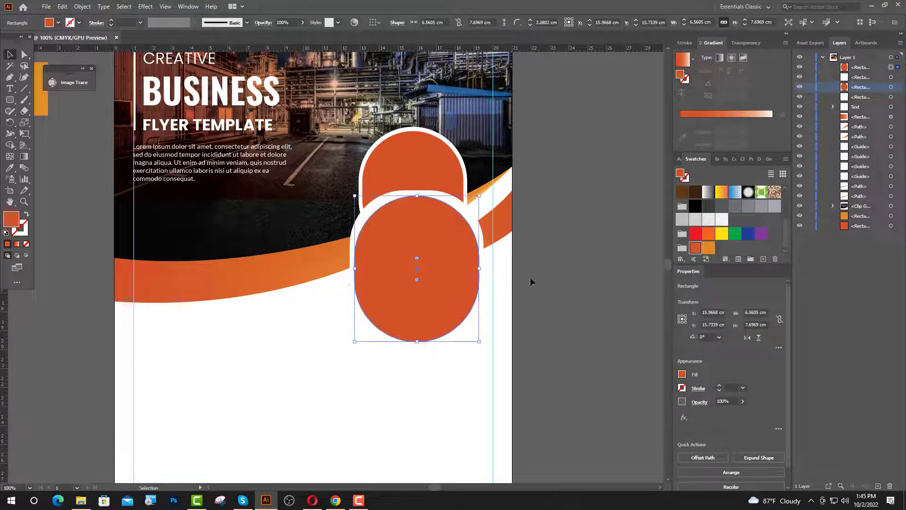
click(463, 210)
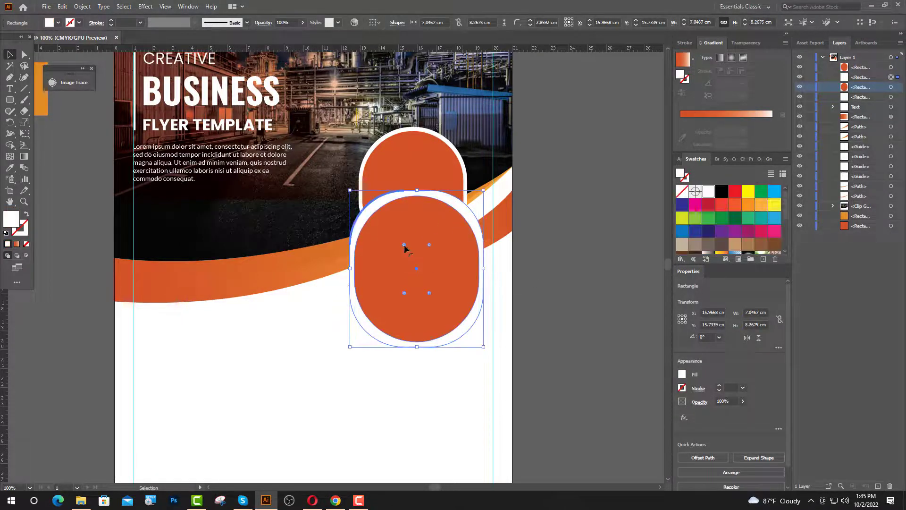
drag(404, 244, 466, 278)
click(561, 250)
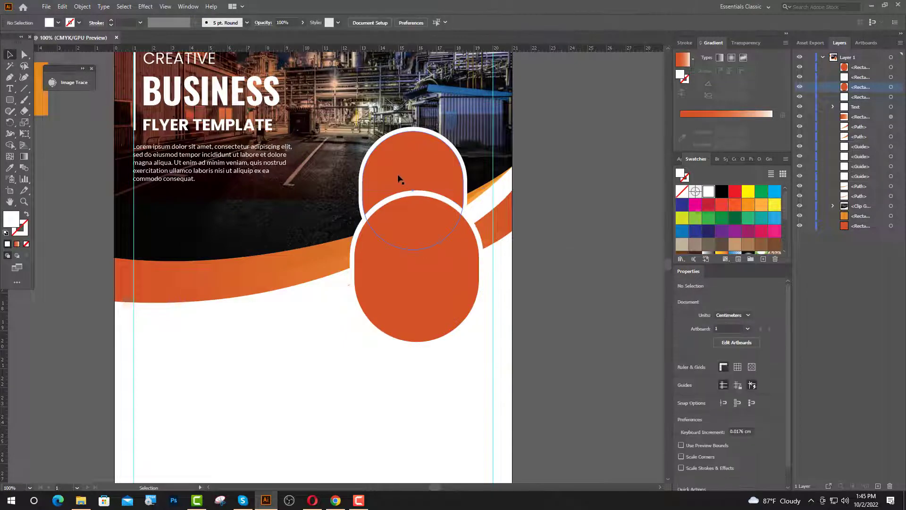
- Duplicate the smaller white-bordered orange shape to a spot beneath the enlarged one, against the right margin guide
click(366, 169)
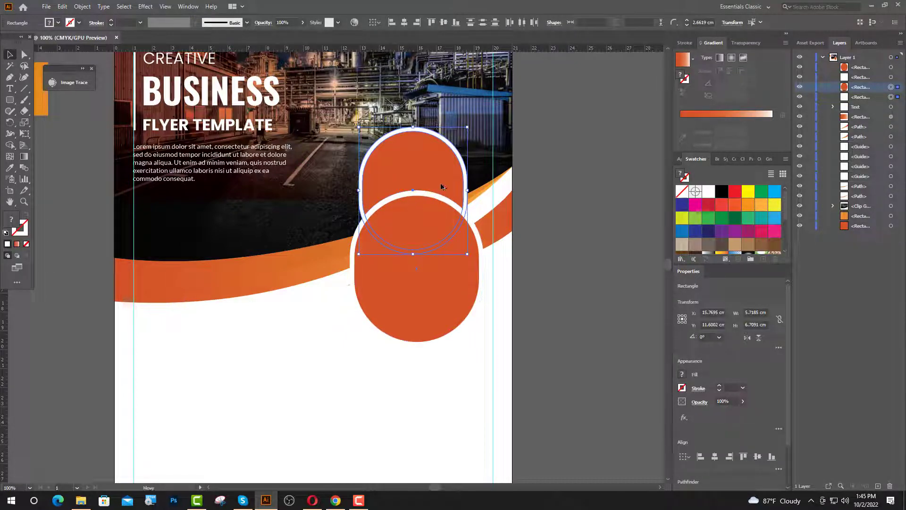
alt+drag(441, 186, 467, 350)
click(890, 96)
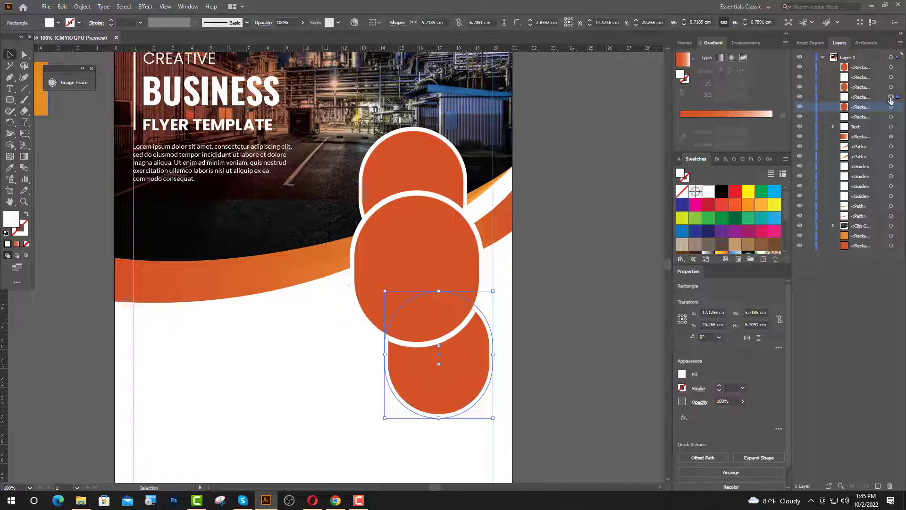
- Move the upper orange rounded rectangle and its white border right, in line with the lowest copy, at X about 17.13 cm
click(890, 118)
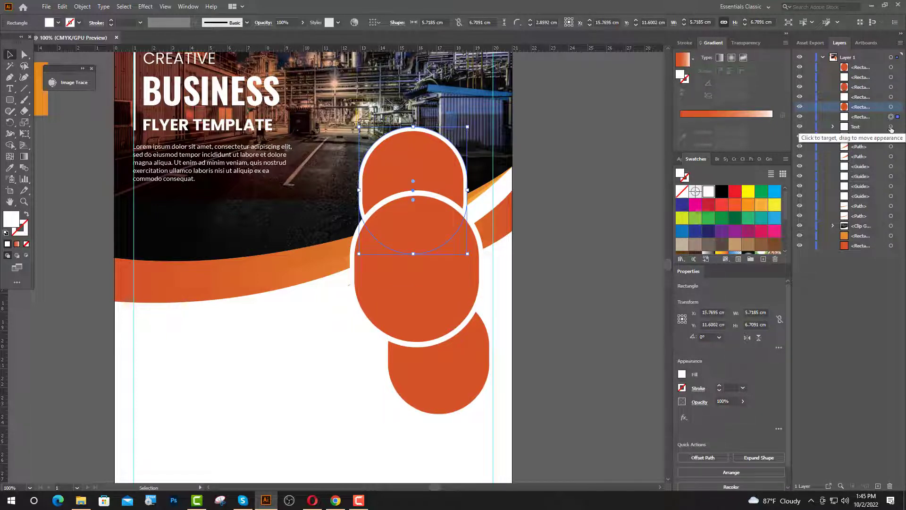
shift+click(890, 108)
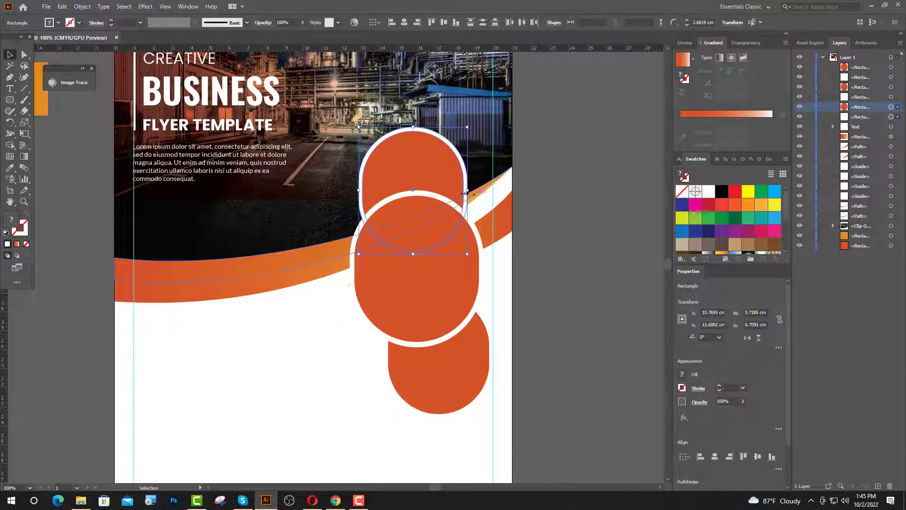
key(Right)
key(Right)
key(Right)
key(Right)
key(Right)
key(Right)
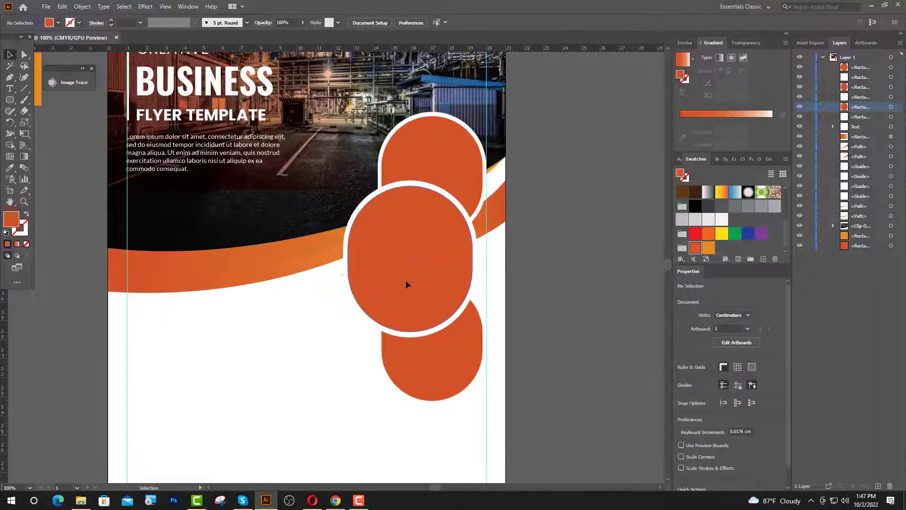
- Place the interior-view steel factory photo from the desktop into the flyer over the middle rounded shape
click(406, 279)
click(80, 500)
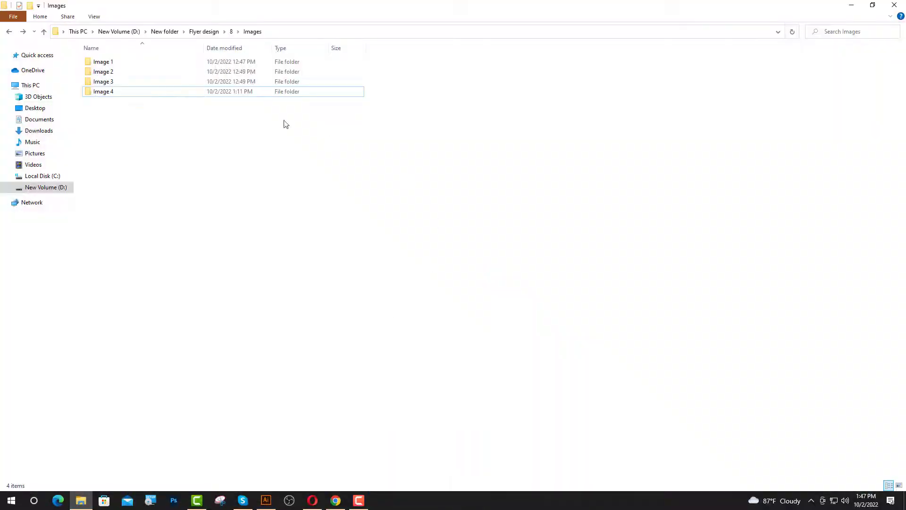
click(852, 6)
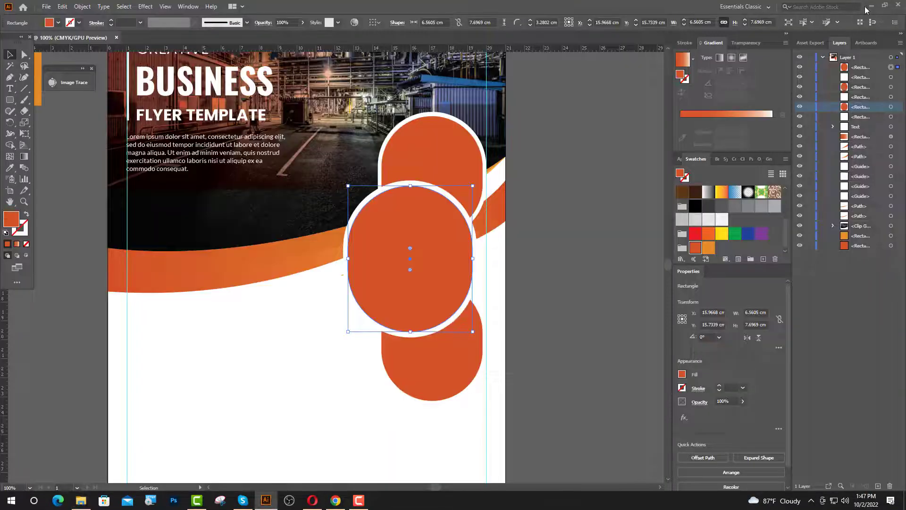
click(871, 6)
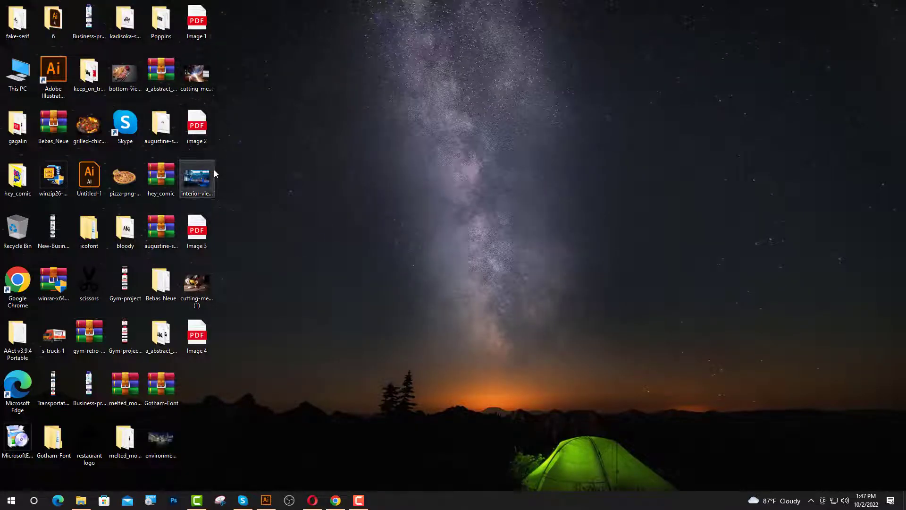
drag(206, 182, 431, 305)
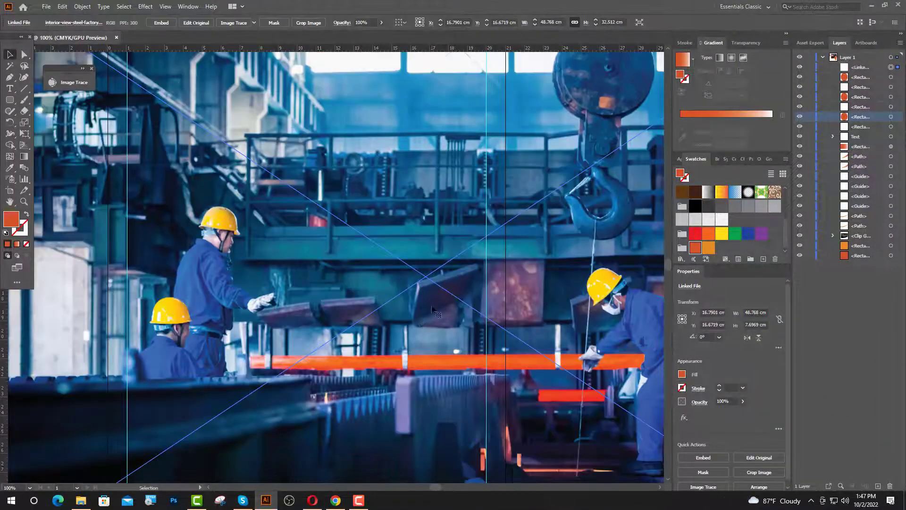
- Scale the factory photo down to about 11.8 by 7.9 cm and position it so it covers the middle orange shape
key(ctrl+minus)
key(ctrl+minus)
key(ctrl+minus)
key(ctrl+minus)
key(ctrl+minus)
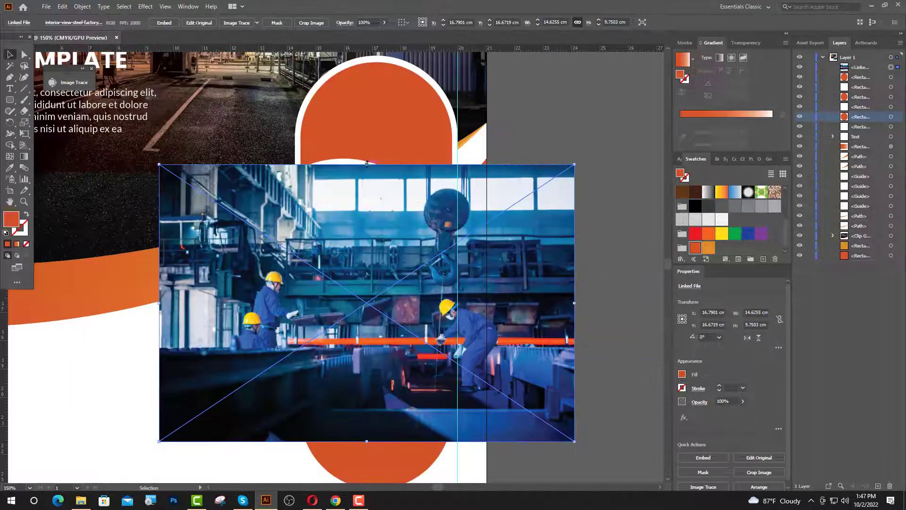
drag(367, 163, 367, 204)
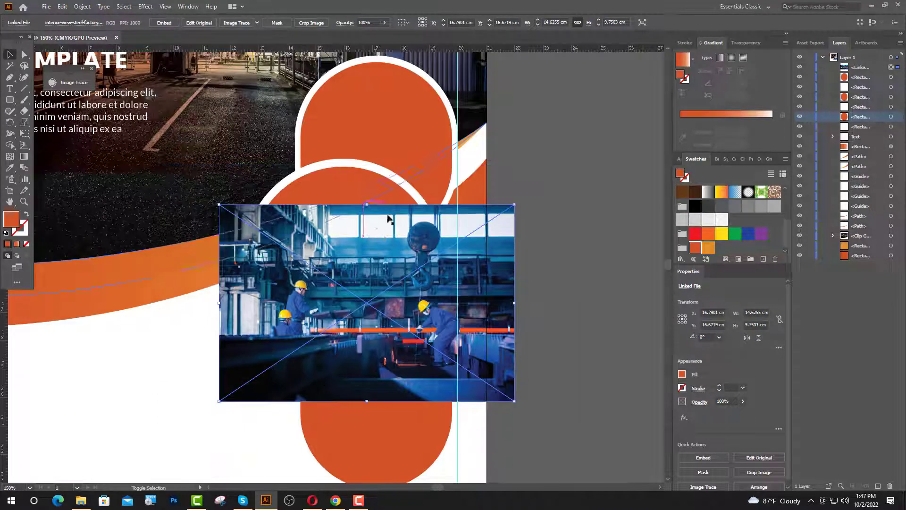
drag(381, 289, 370, 265)
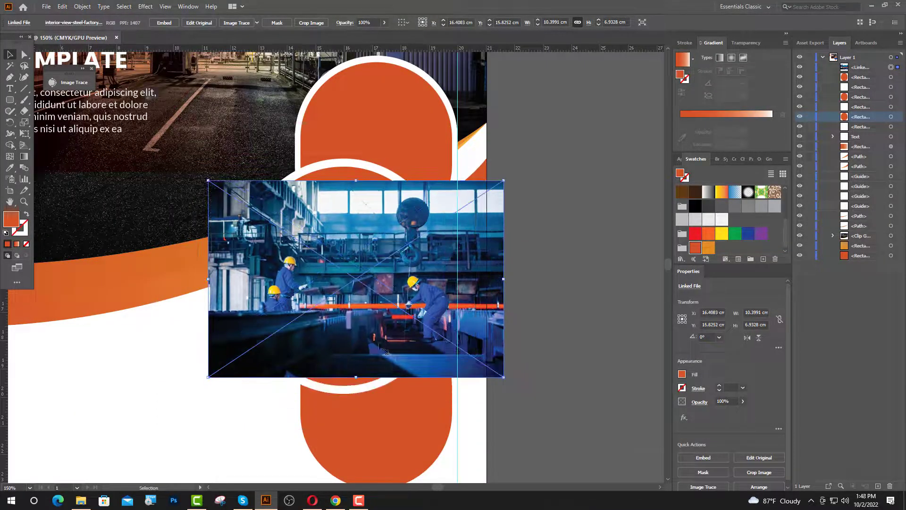
drag(357, 377, 372, 390)
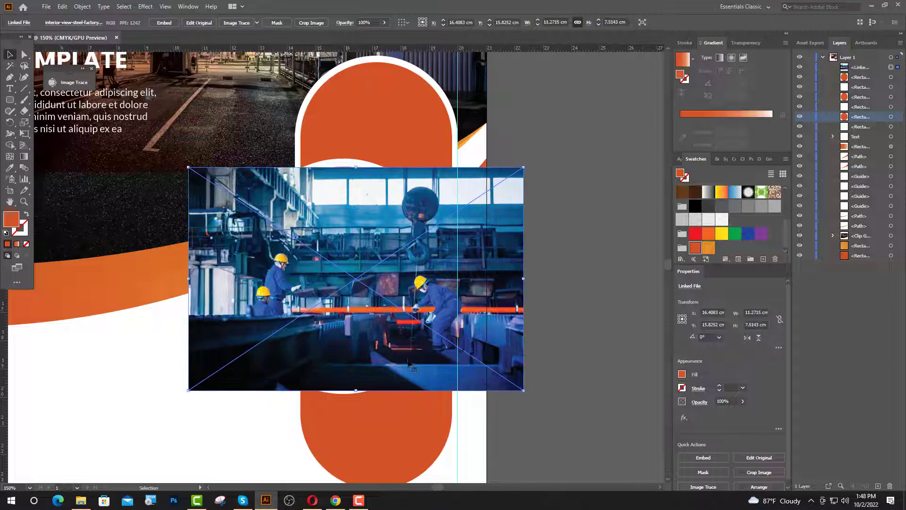
key(Up)
key(Up)
key(Up)
key(Up)
key(Up)
key(Up)
key(Up)
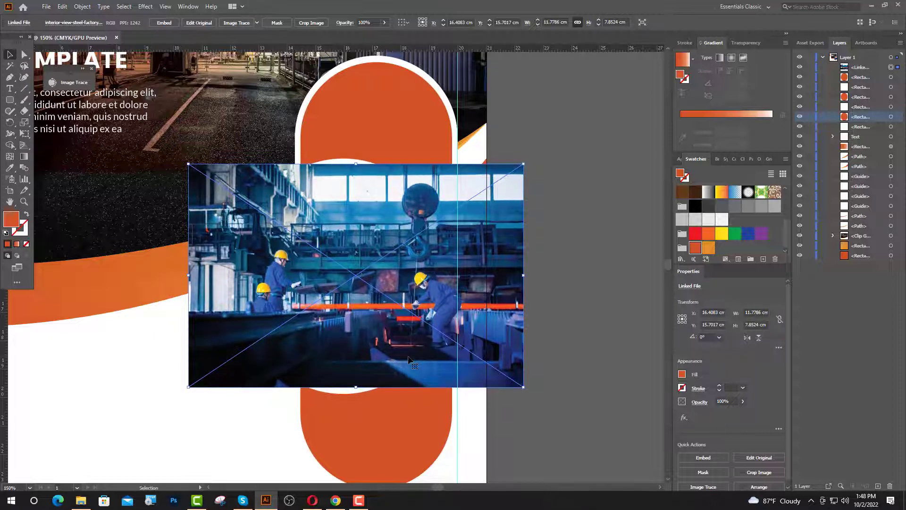
- Bring the middle orange rounded rectangle above the factory photo and use it as the photo's clipping mask
click(891, 77)
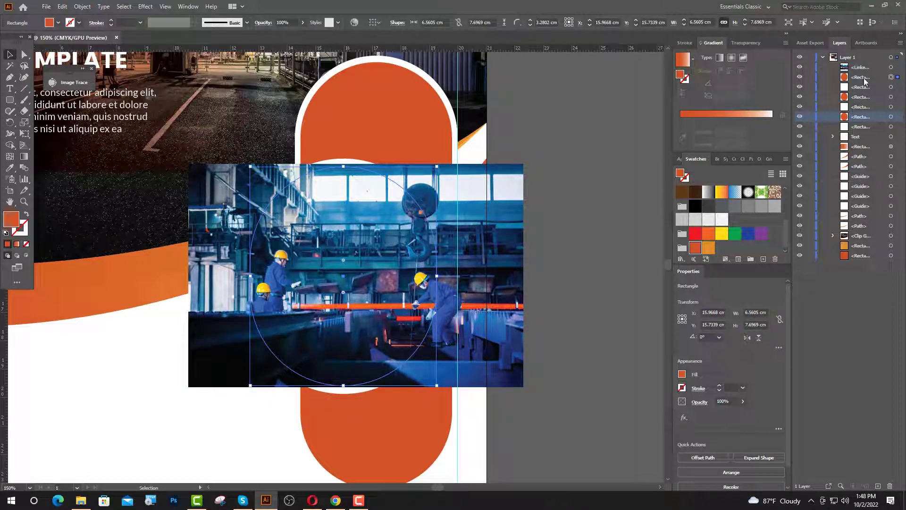
drag(872, 78, 866, 65)
shift+click(446, 325)
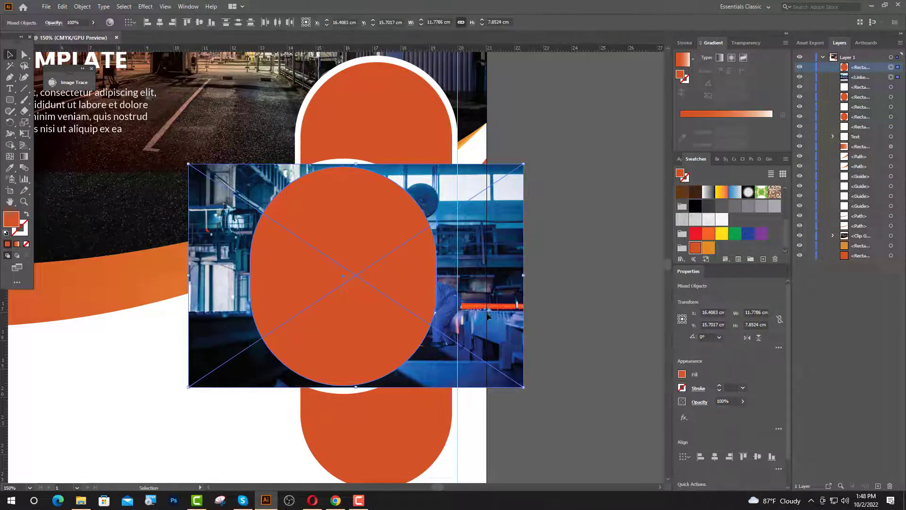
right_click(486, 313)
click(523, 395)
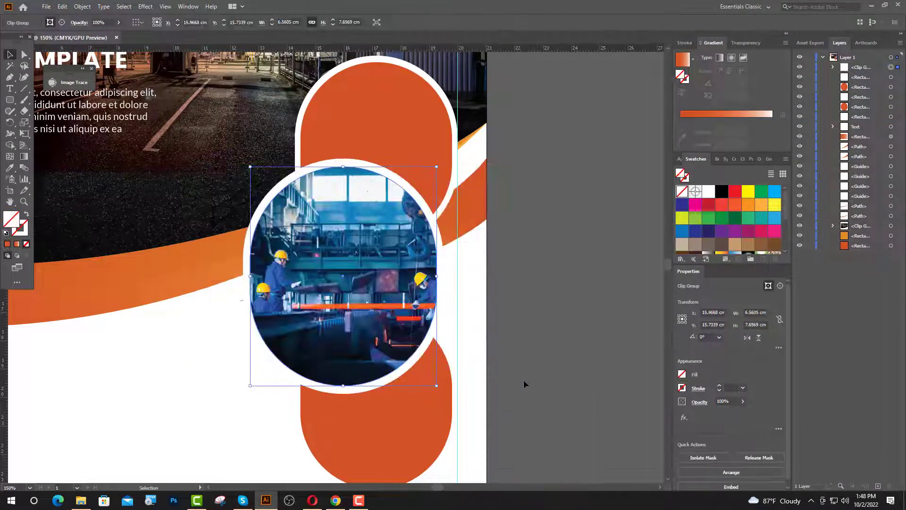
- Nudge the factory photo slightly left inside its clipping mask
click(523, 383)
key(ctrl+=)
click(834, 67)
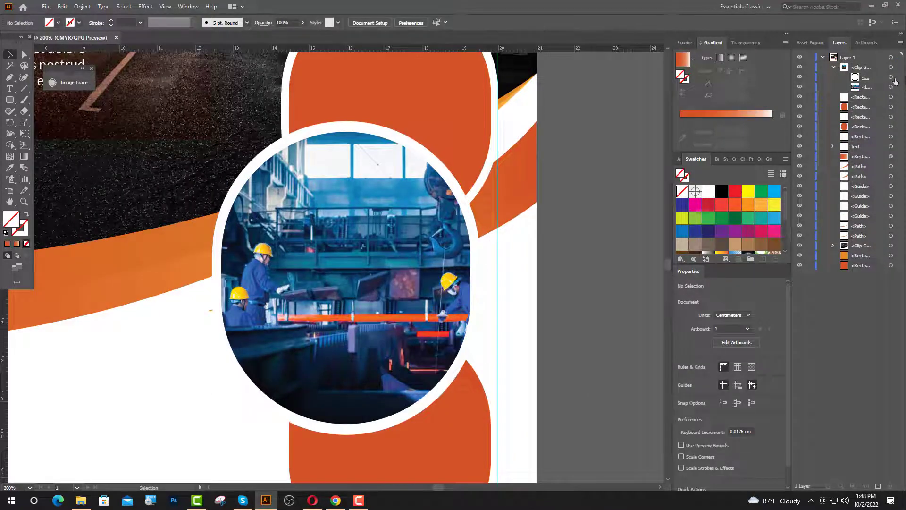
click(891, 86)
key(shift+Left)
click(638, 204)
- Place the cutting-metal photo from the desktop into the flyer for the upper orange shape
scroll(453, 283, down, 2)
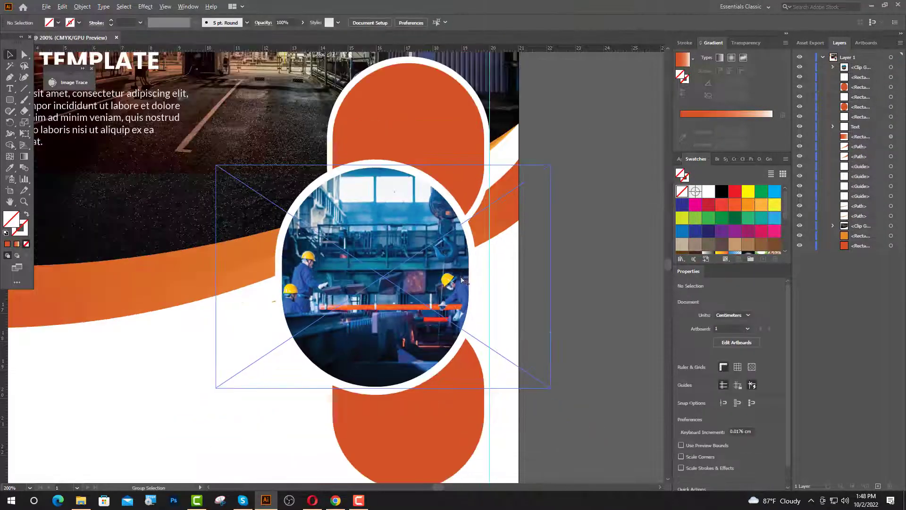
scroll(455, 213, down, 1)
click(442, 144)
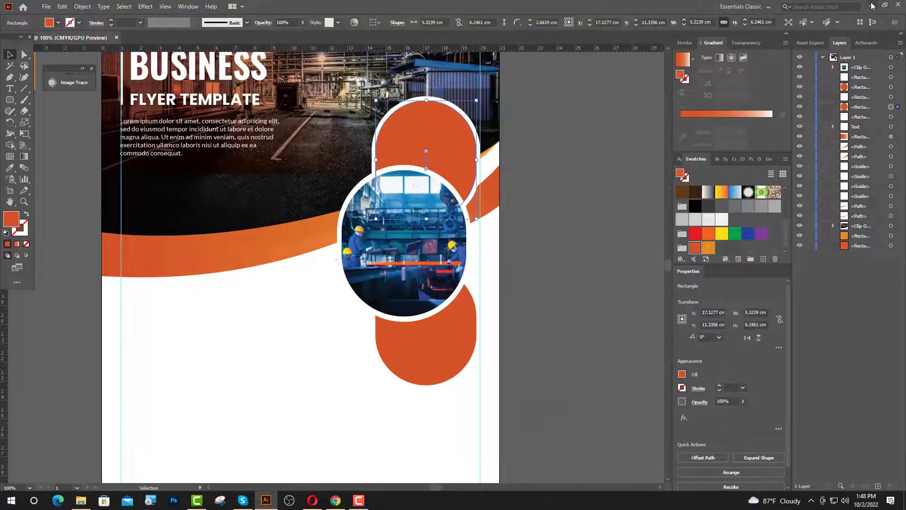
click(872, 5)
drag(199, 77, 301, 297)
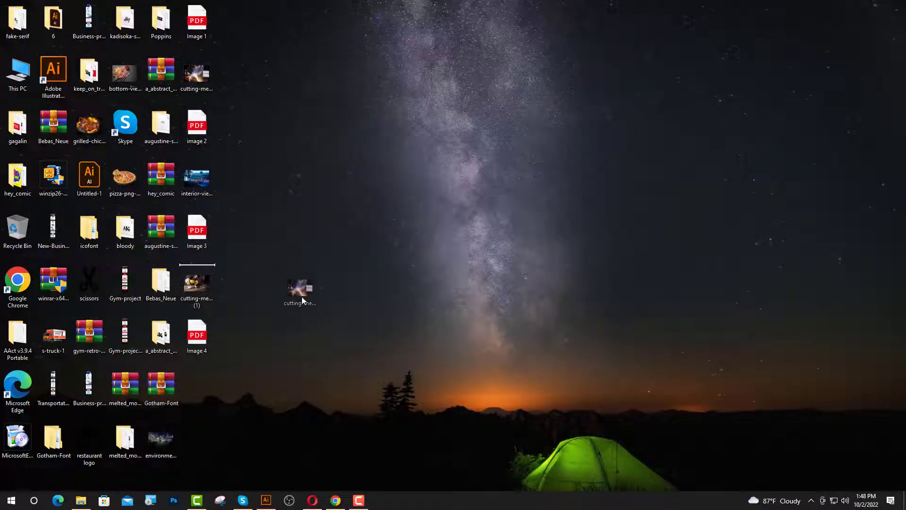
drag(270, 490, 528, 162)
- Scale the cutting-metal photo to about 9.5 by 6.4 cm and position it over the upper orange shape
scroll(454, 202, down, 3)
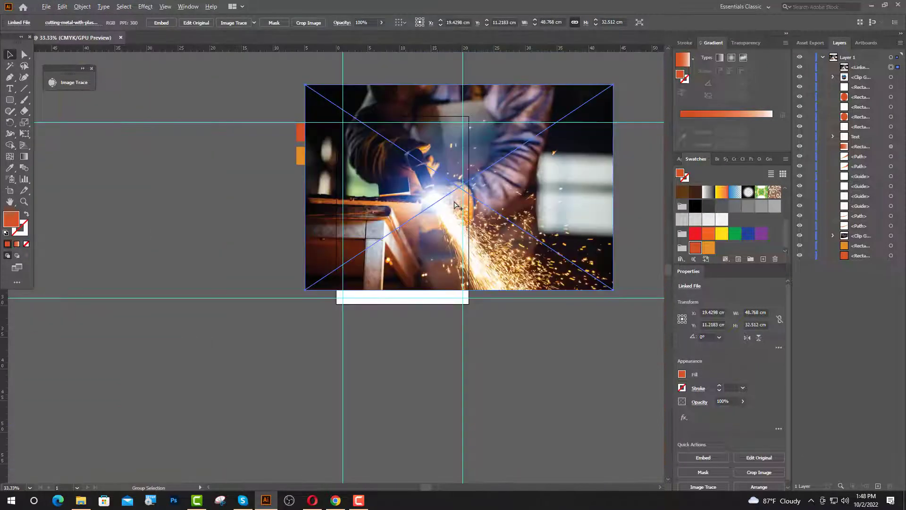
drag(458, 85, 459, 170)
scroll(460, 177, up, 3)
scroll(459, 180, up, 2)
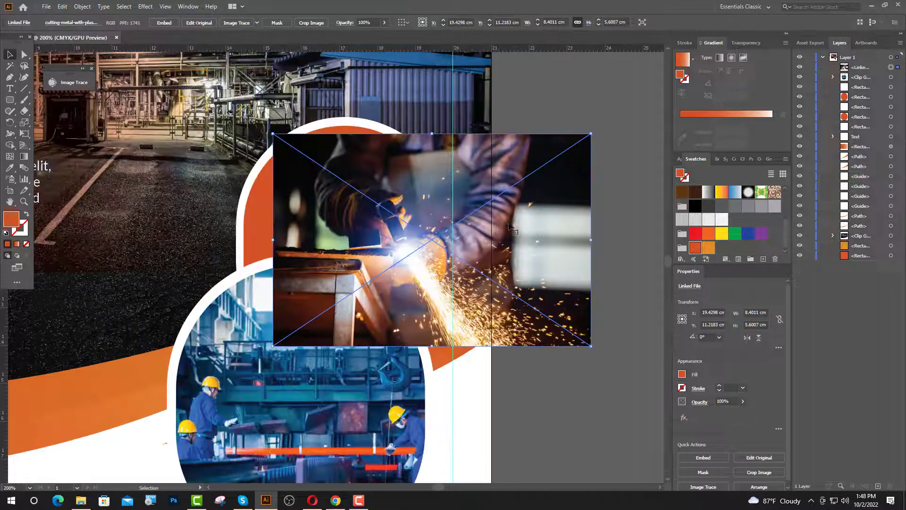
drag(512, 233, 445, 238)
drag(206, 346, 194, 354)
drag(358, 186, 355, 174)
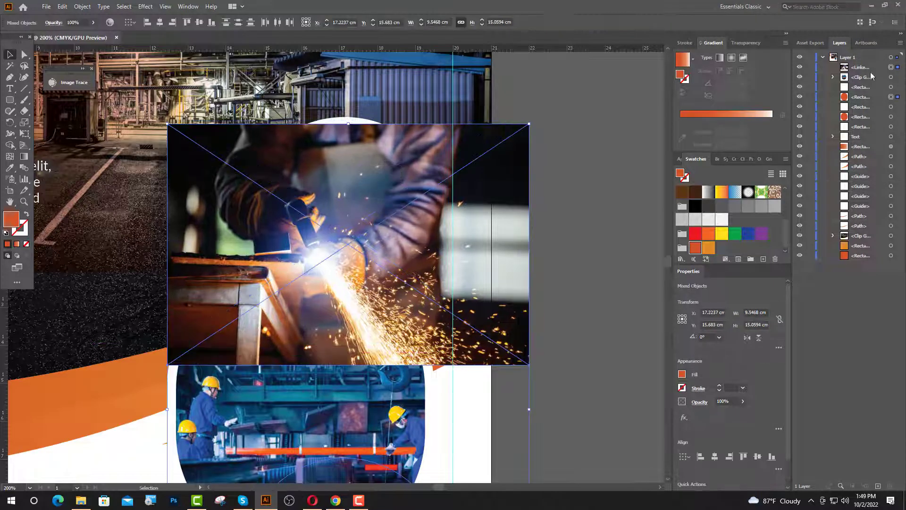
- Move the cutting-metal photo beneath the upper orange rounded rectangle in the stacking order and clip it to that shape
drag(861, 67, 861, 119)
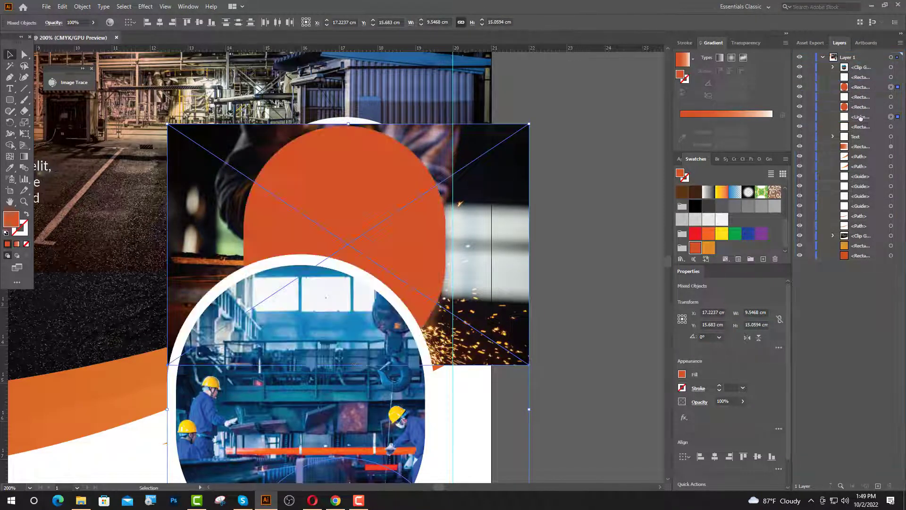
click(472, 212)
shift+click(403, 230)
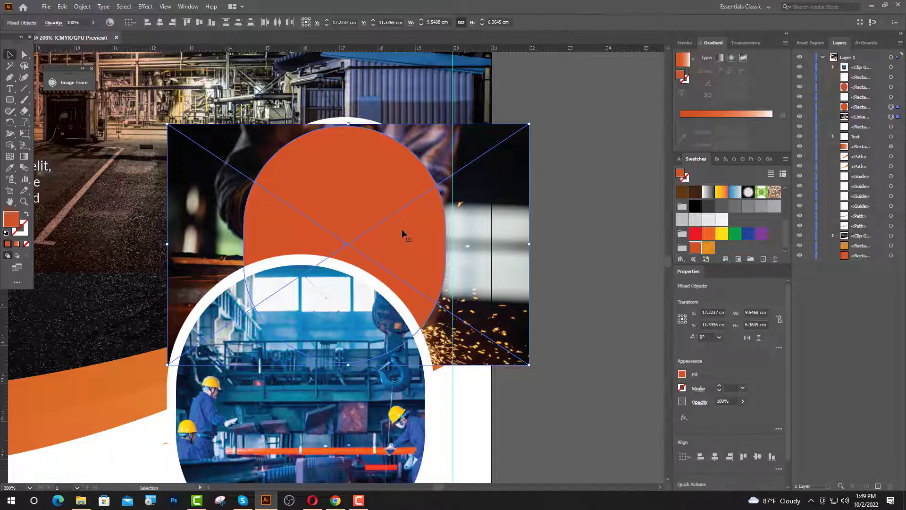
right_click(402, 230)
click(431, 310)
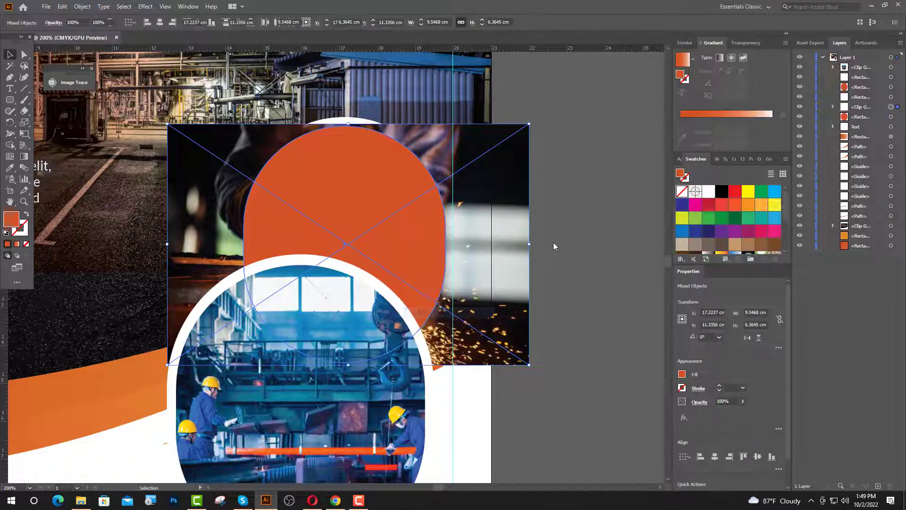
- Shift the cutting-metal photo up and to the right inside its clipping mask so the sparks show above the middle shape
click(891, 127)
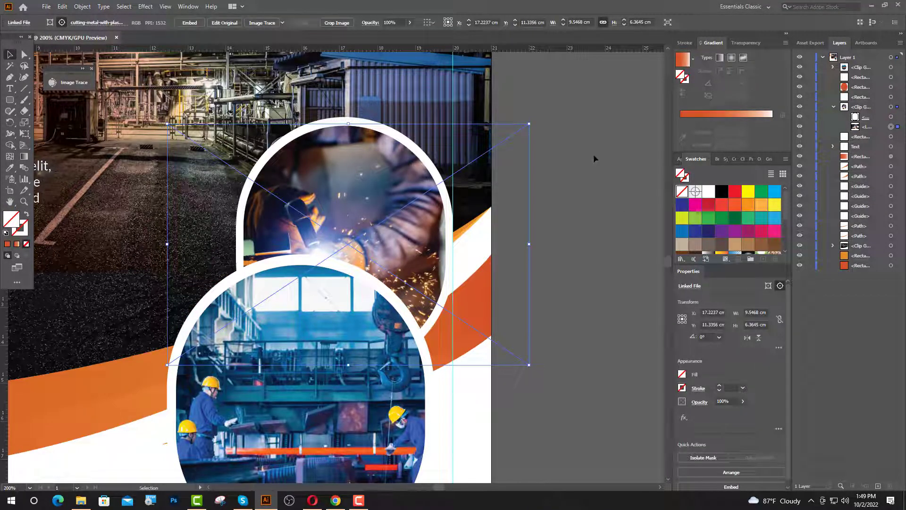
key(shift+Up)
key(shift+Up)
key(shift+Up)
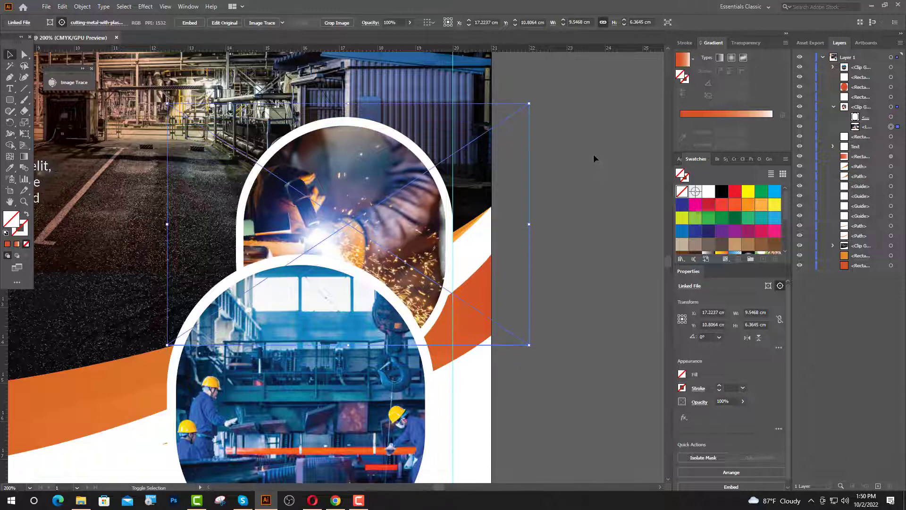
key(shift+Right)
key(shift+Right)
key(shift+Right)
key(shift+Right)
key(shift+Right)
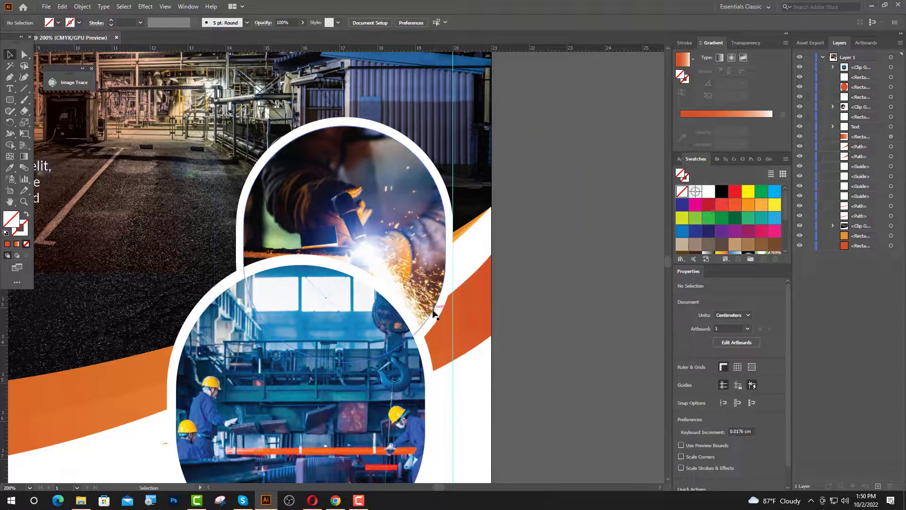
scroll(460, 318, down, 2)
scroll(479, 283, down, 2)
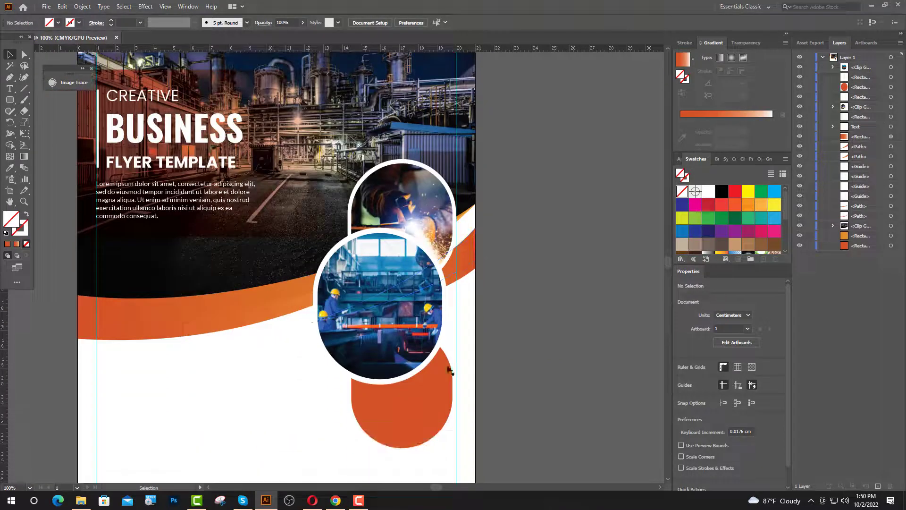
- Place the second cutting-metal photo, the welder in yellow gloves, from the desktop into the flyer for the lower orange shape
click(427, 390)
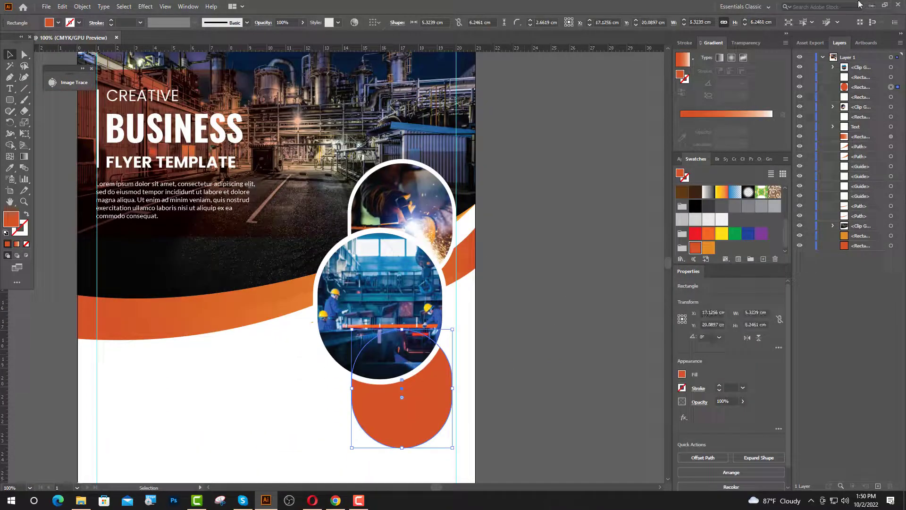
click(871, 5)
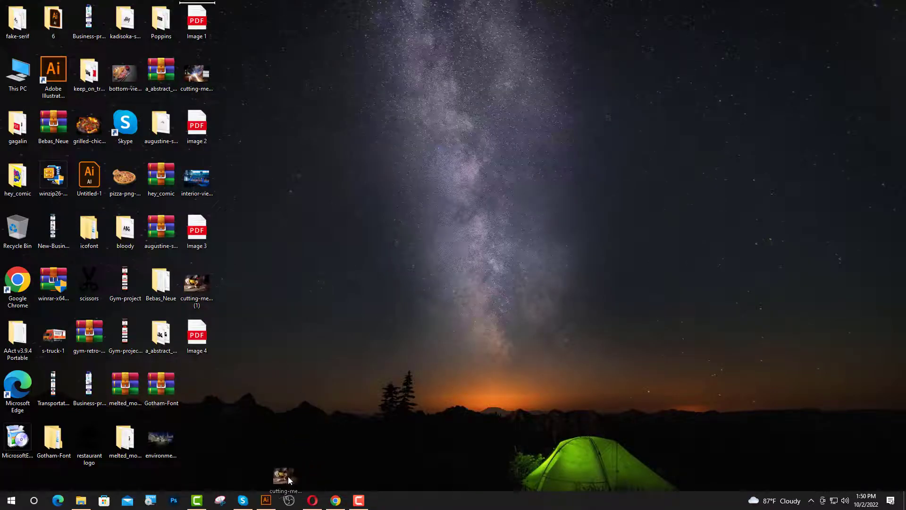
drag(271, 495, 488, 384)
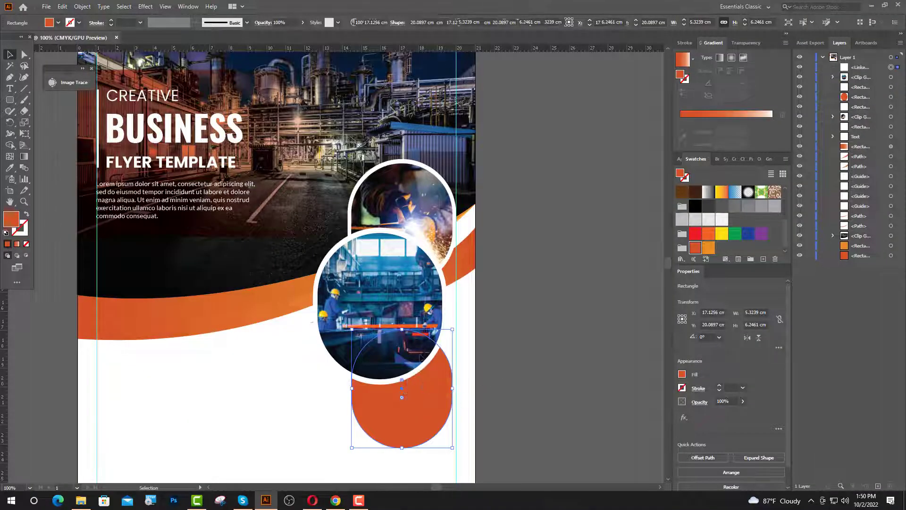
- Scale down the yellow-gloved welder photo proportionally and position it over the lower orange rounded shape
scroll(414, 352, down, 4)
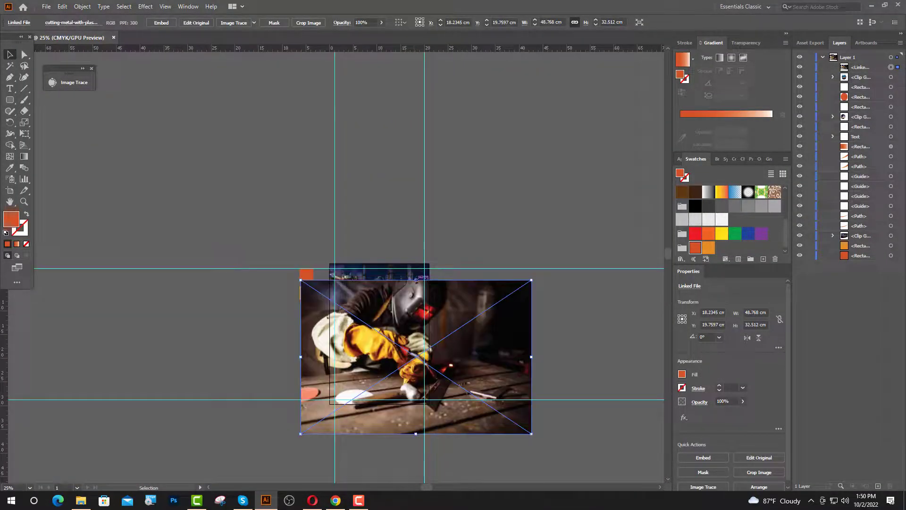
drag(416, 280, 392, 351)
scroll(421, 373, up, 5)
drag(412, 321, 406, 348)
drag(386, 229, 388, 219)
drag(405, 293, 401, 288)
- Stack the welder photo, sized about 8.4 cm wide, beneath the lower orange rounded shape and clip it to that shape
drag(854, 69, 855, 102)
drag(508, 212, 501, 216)
shift+click(404, 347)
right_click(404, 334)
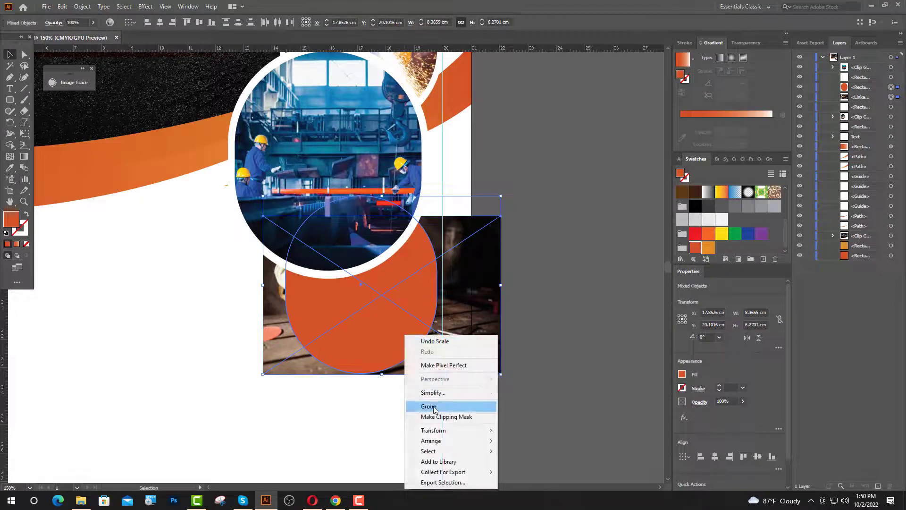
click(448, 415)
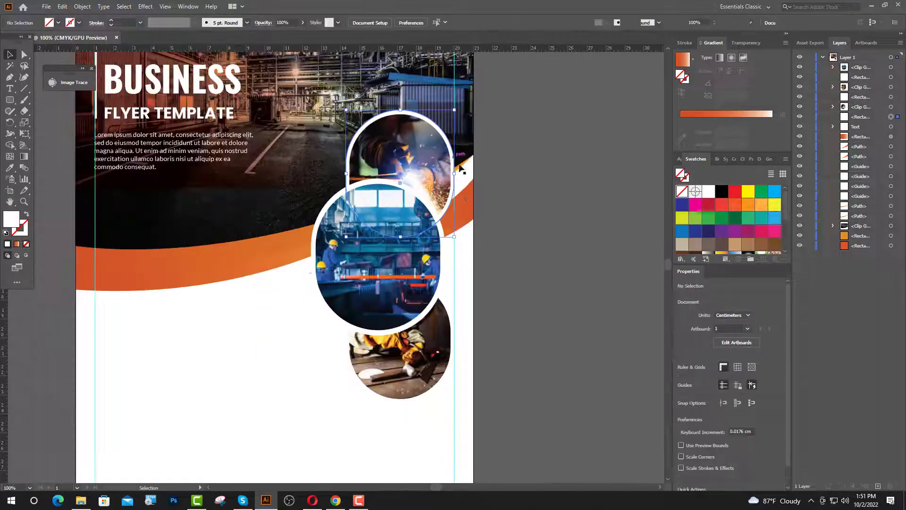
- Duplicate the three white rounded shapes behind the photos in place
click(453, 166)
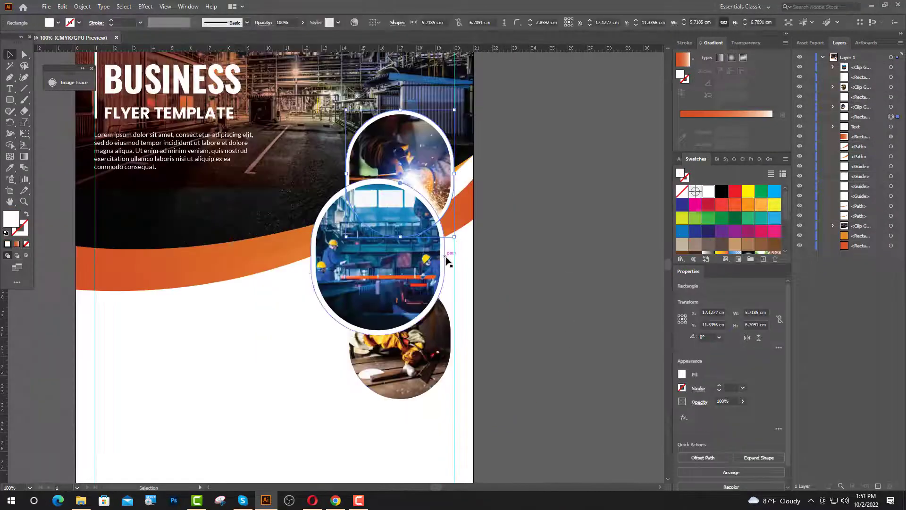
shift+click(448, 267)
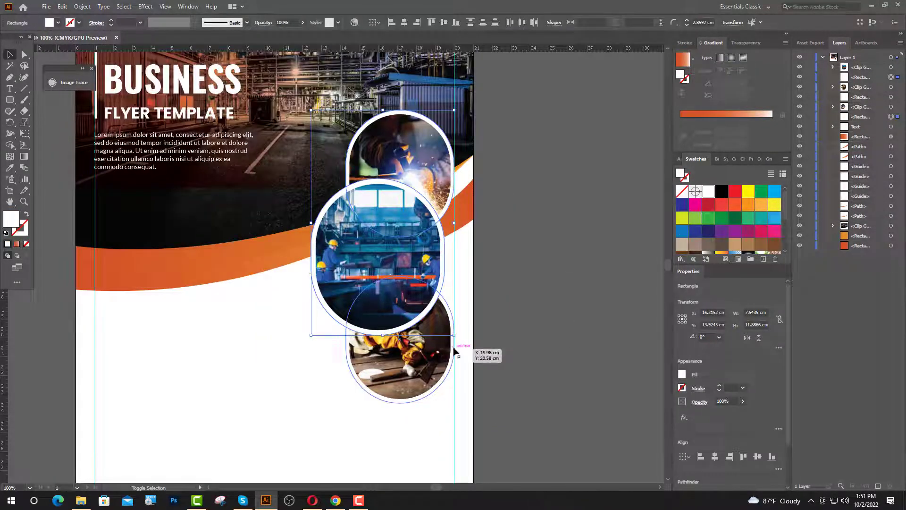
shift+click(456, 350)
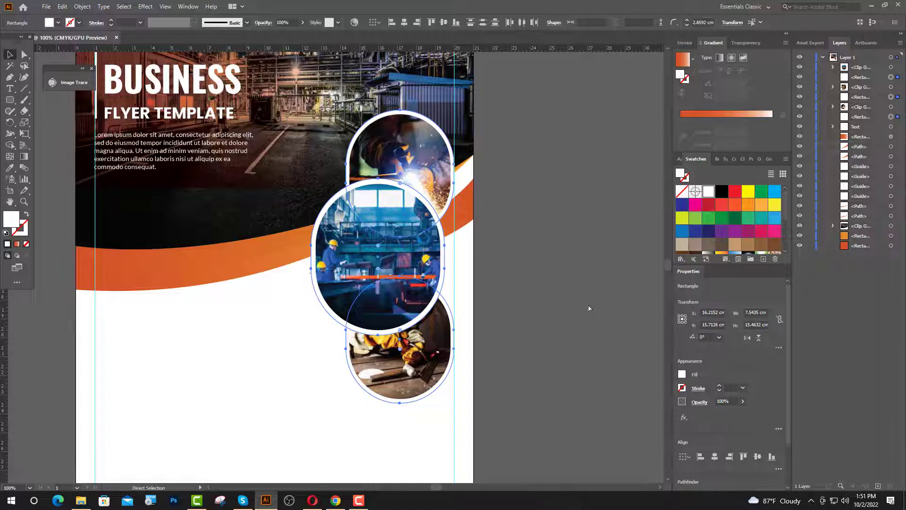
key(ctrl+shift+bracketright)
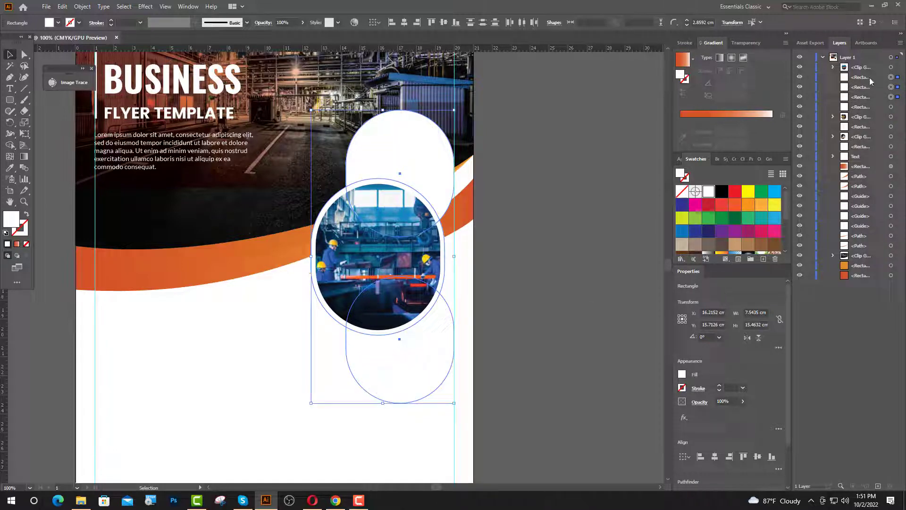
- Move the three duplicated white shapes beneath all the clipped photos and their white borders in the stacking order
click(868, 78)
ctrl+click(870, 89)
ctrl+click(872, 99)
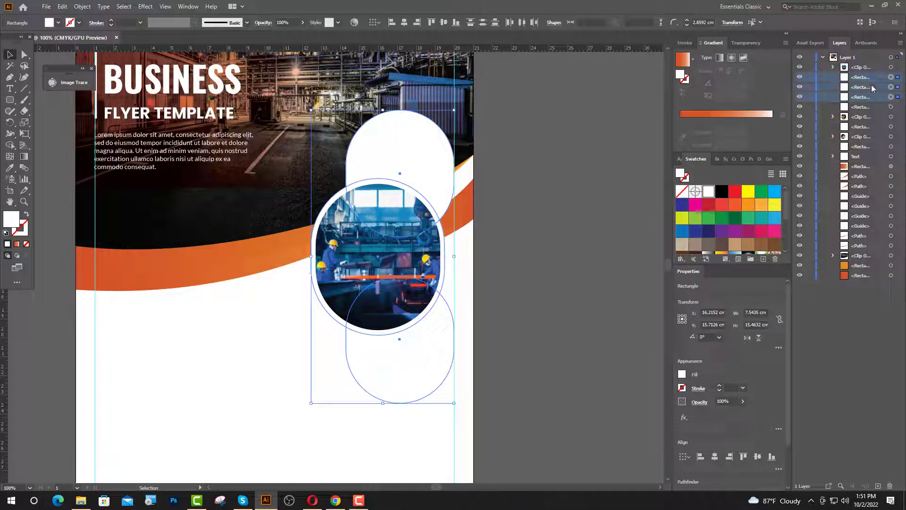
drag(872, 88, 862, 141)
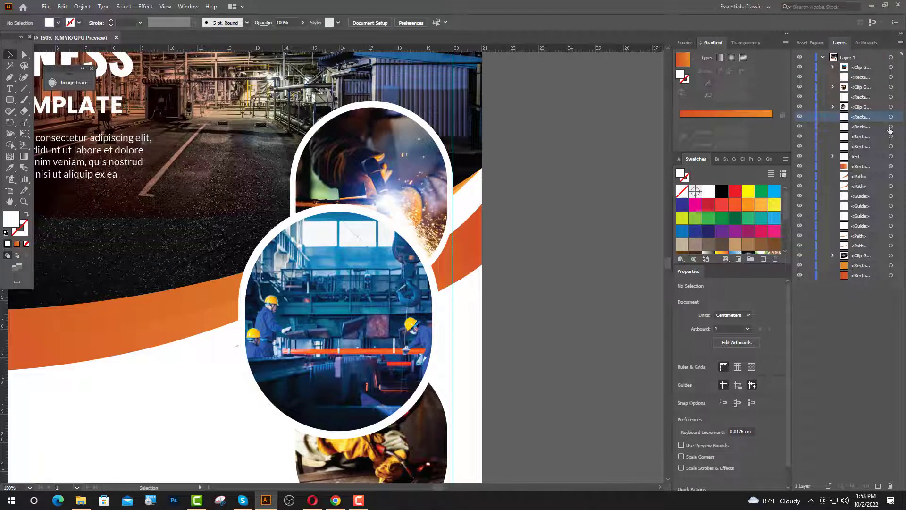
- Enlarge the middle white copy from its center to about 7.23 by 8.48 cm
click(890, 127)
scroll(336, 191, up, 2)
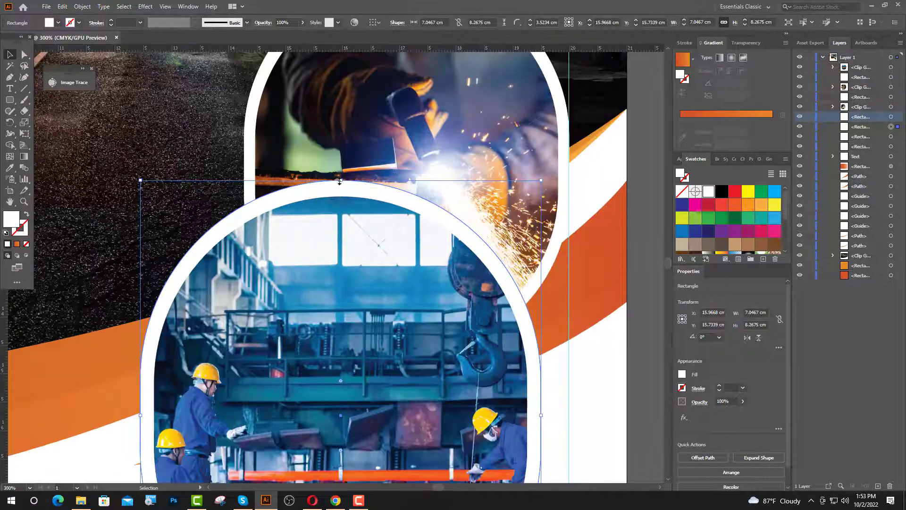
drag(340, 181, 341, 175)
scroll(269, 258, down, 1)
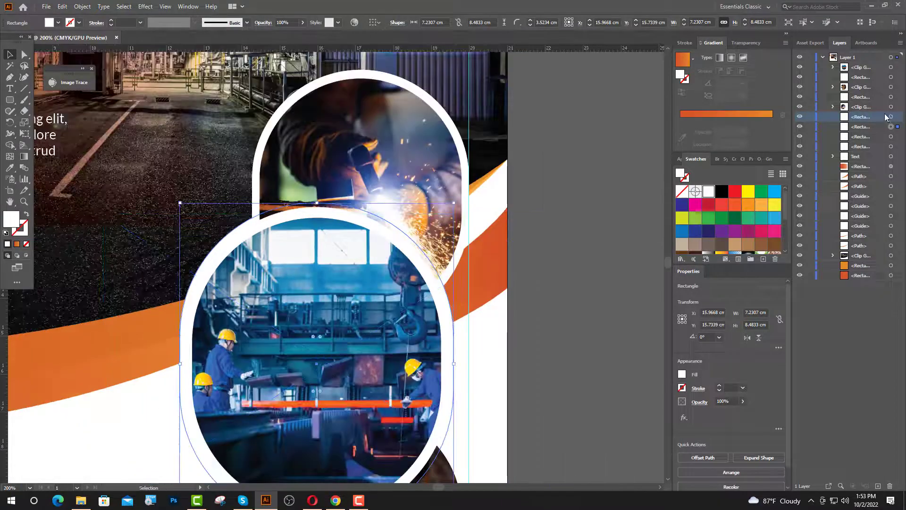
- Enlarge the lower white copy to about 5.85 by 6.86 cm and the upper one to about 5.91 by 6.93 cm
click(891, 136)
scroll(456, 189, down, 3)
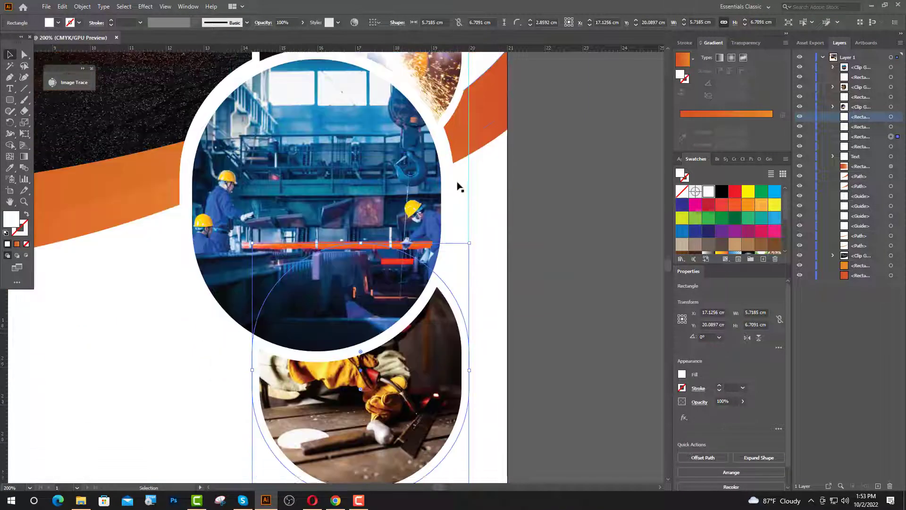
drag(360, 442, 360, 445)
click(891, 146)
scroll(344, 185, up, 3)
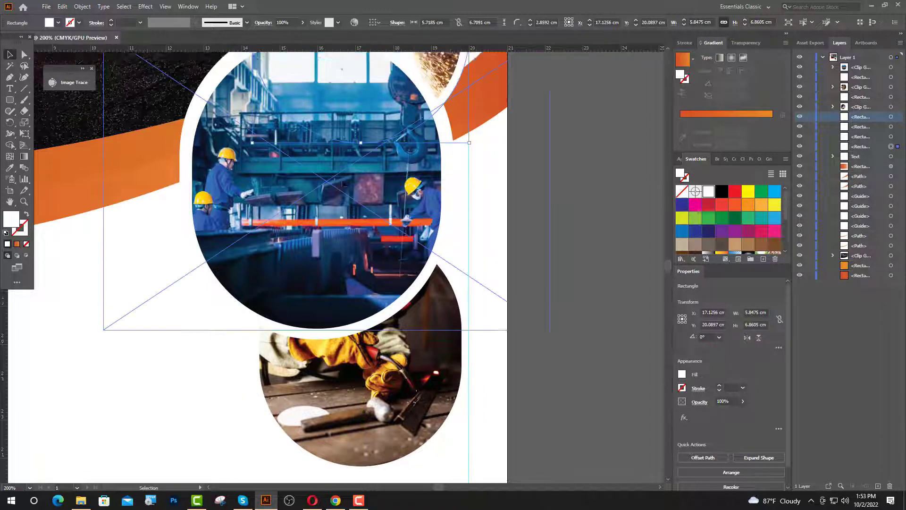
scroll(344, 184, up, 4)
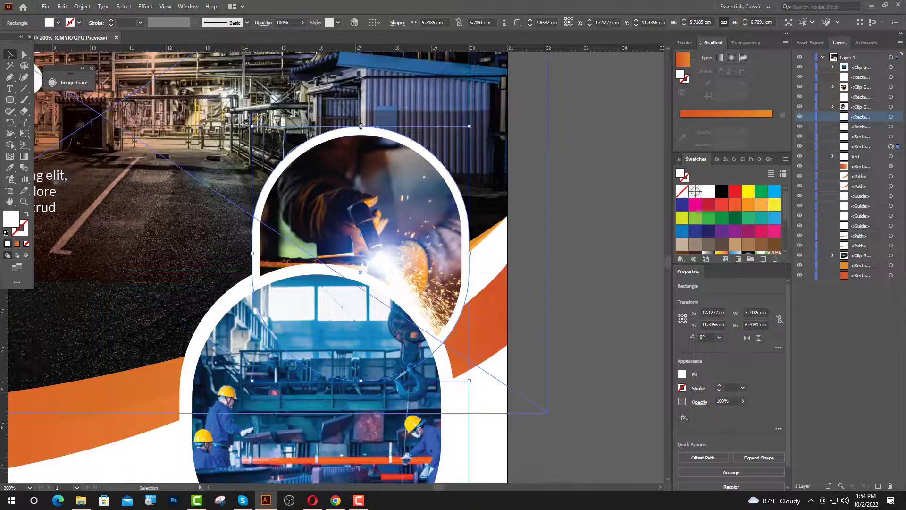
drag(361, 125, 361, 123)
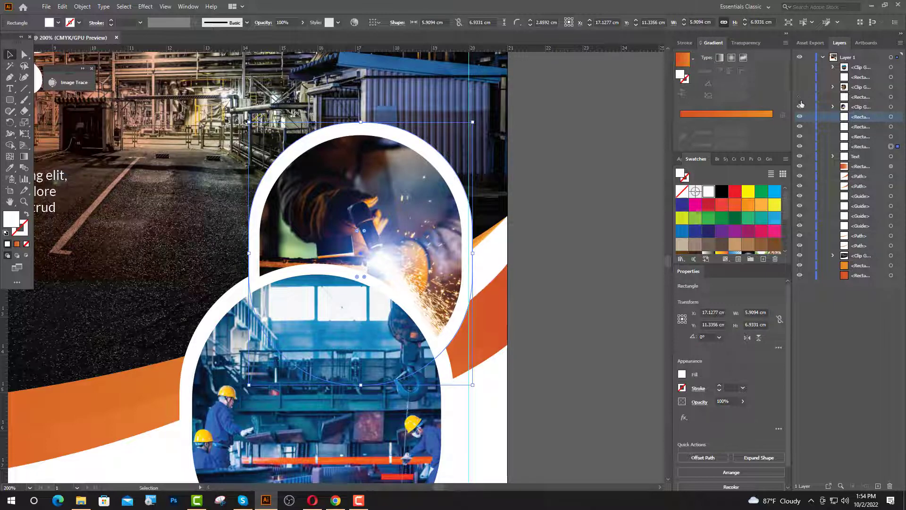
- Hide the clipped photos and their original white borders, and round the corners of the enlarged white copies as far as possible
click(800, 117)
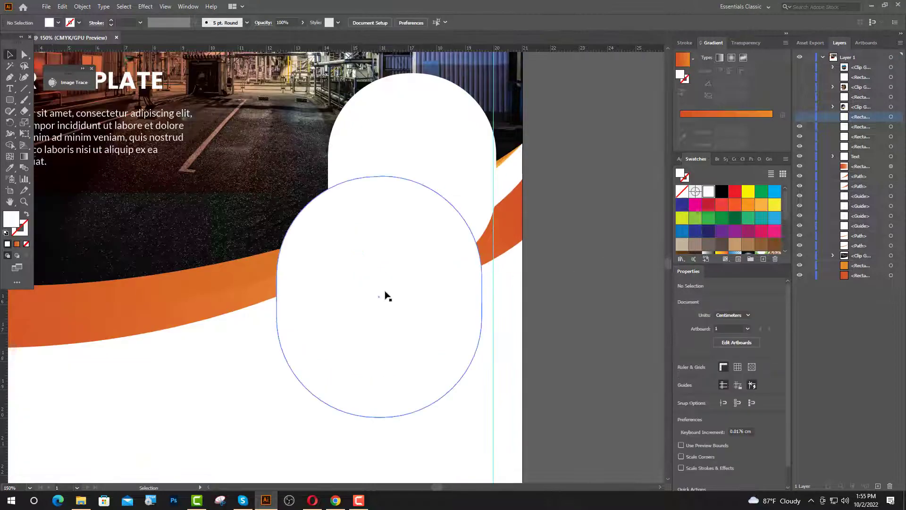
click(417, 290)
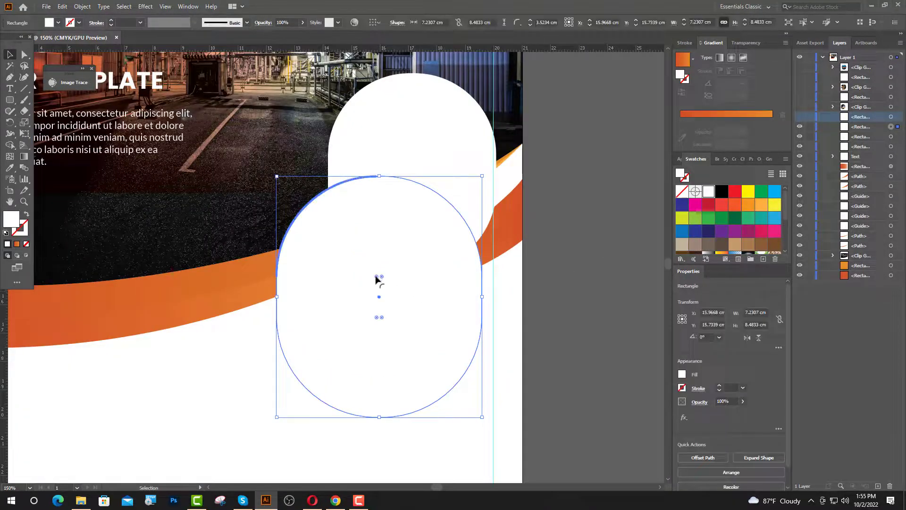
drag(376, 276, 399, 285)
click(542, 268)
click(425, 170)
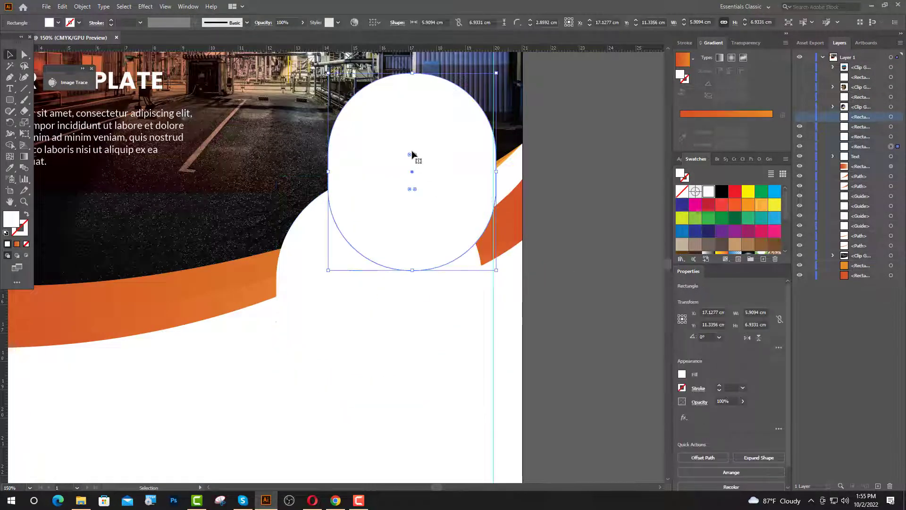
drag(411, 158, 430, 409)
click(543, 363)
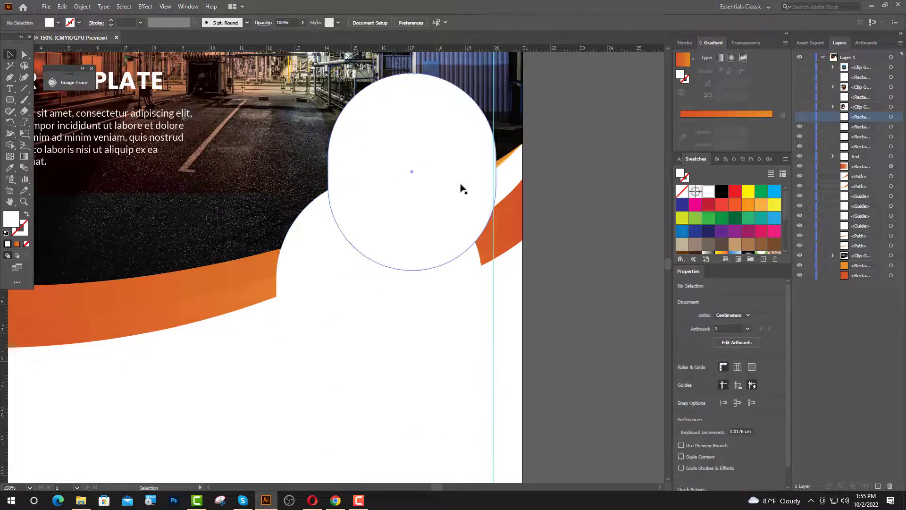
- Select the three enlarged white shapes and duplicate them in place at the front
click(460, 186)
shift+click(438, 302)
shift+click(479, 423)
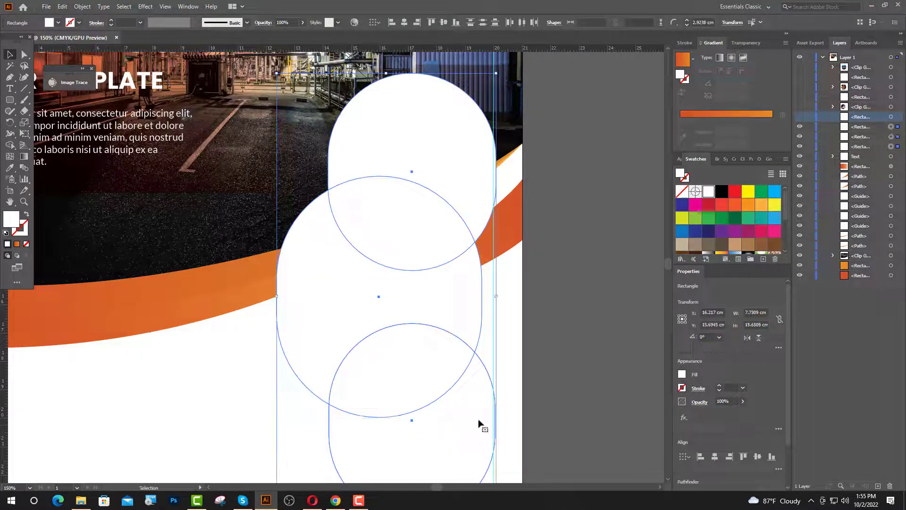
key(a)
key(ctrl+f)
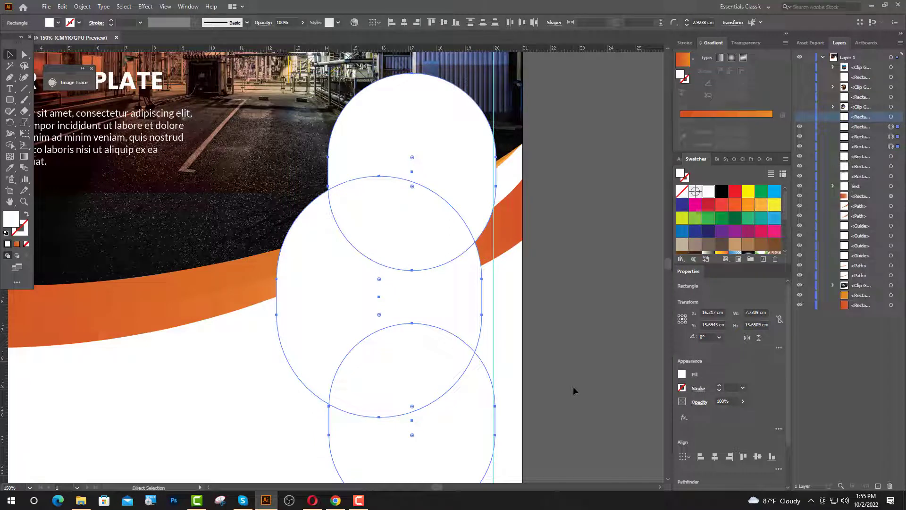
- Merge the three front white copies into one continuous silhouette with the Shape Builder tool
click(9, 145)
drag(375, 168, 399, 437)
scroll(392, 241, down, 3)
key(v)
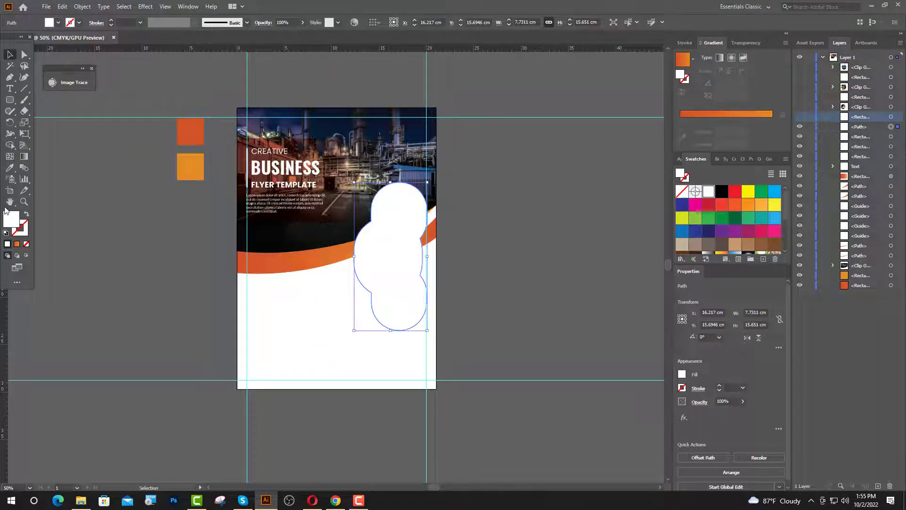
- Fill the merged silhouette with the orange gradient sampled from the curved band, and show the hidden photos and white borders again
click(10, 168)
click(292, 257)
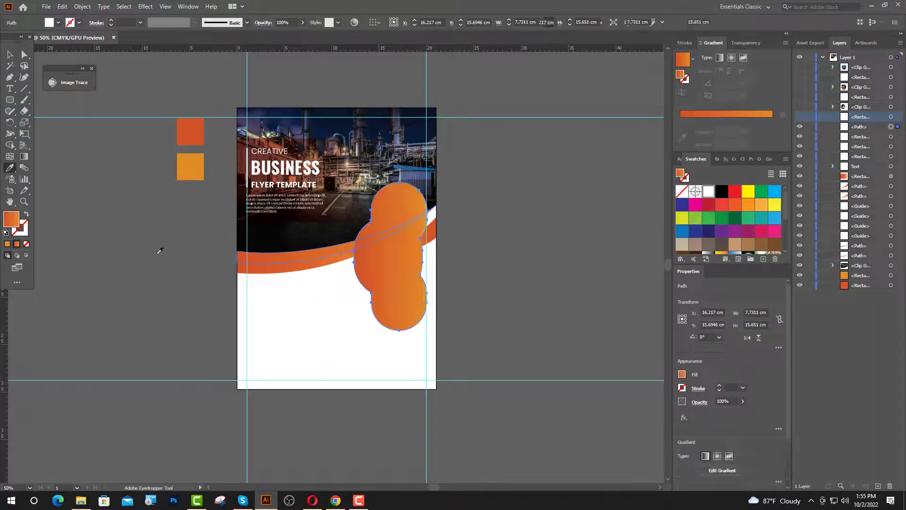
click(11, 55)
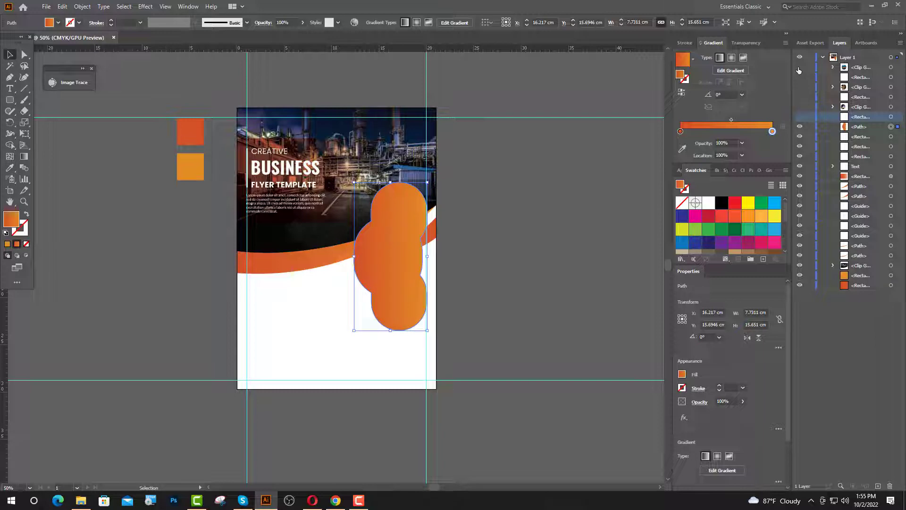
drag(799, 67, 797, 127)
scroll(392, 277, up, 4)
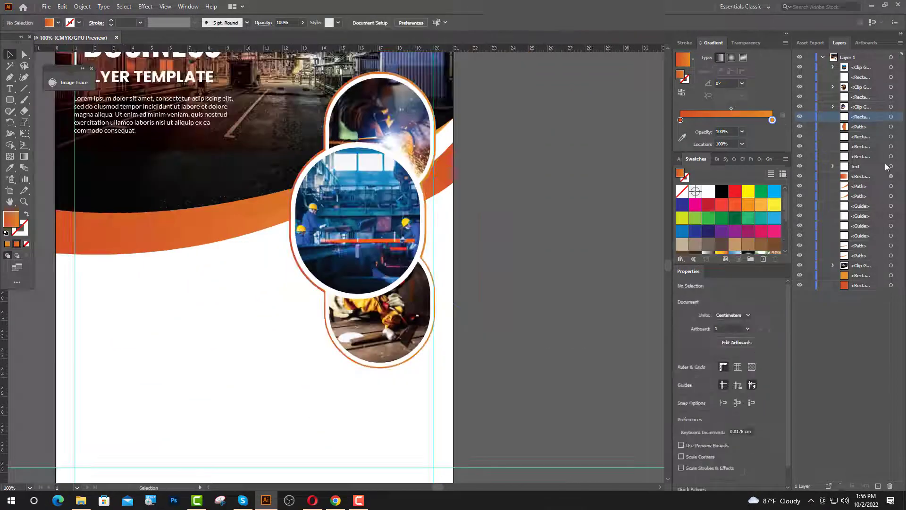
- Enlarge the middle white shape behind the orange silhouette from its center to about 7.46 by 8.75 cm
click(889, 146)
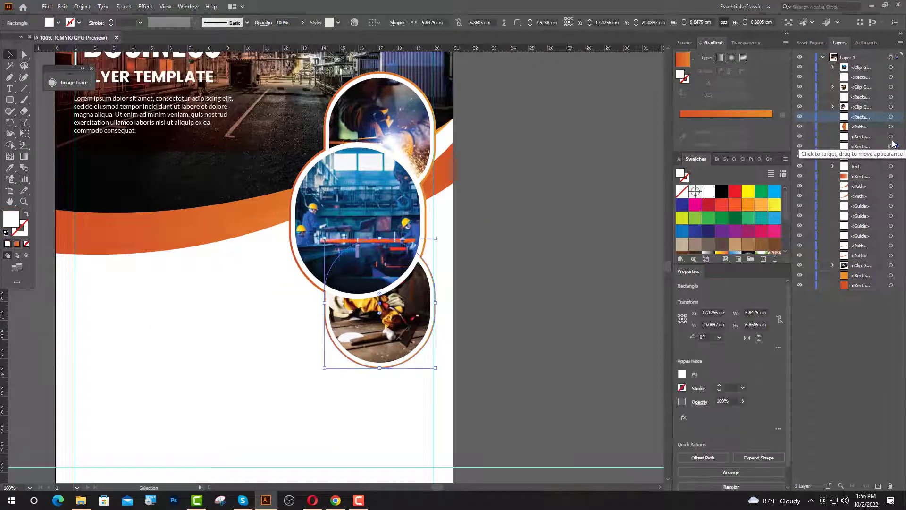
click(890, 137)
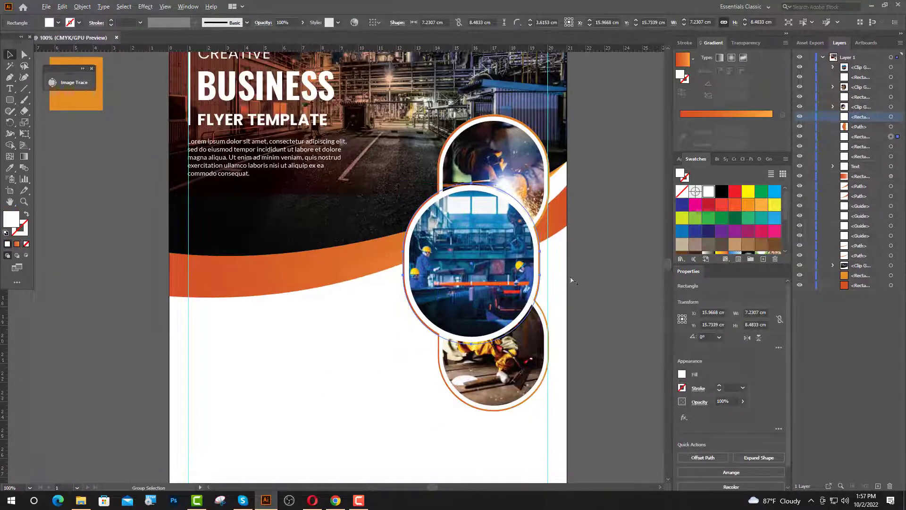
key(ctrl+plus)
key(ctrl+plus)
key(ctrl+plus)
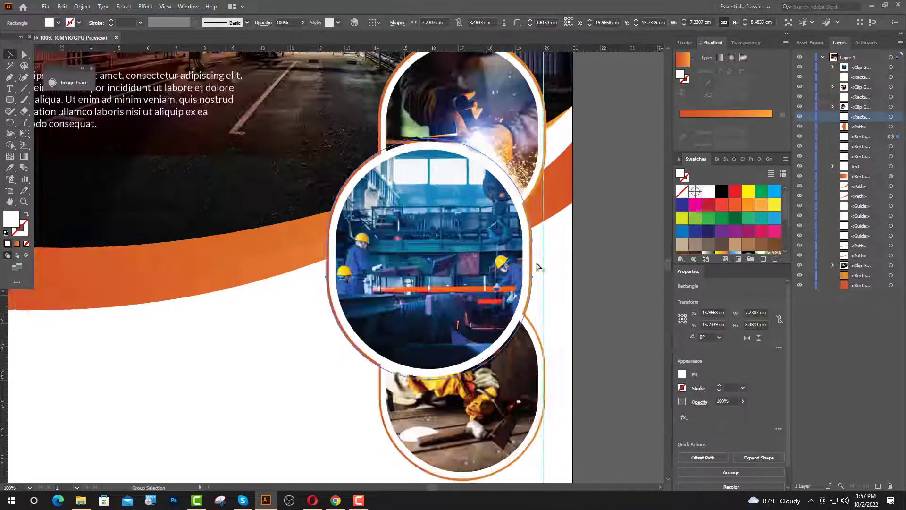
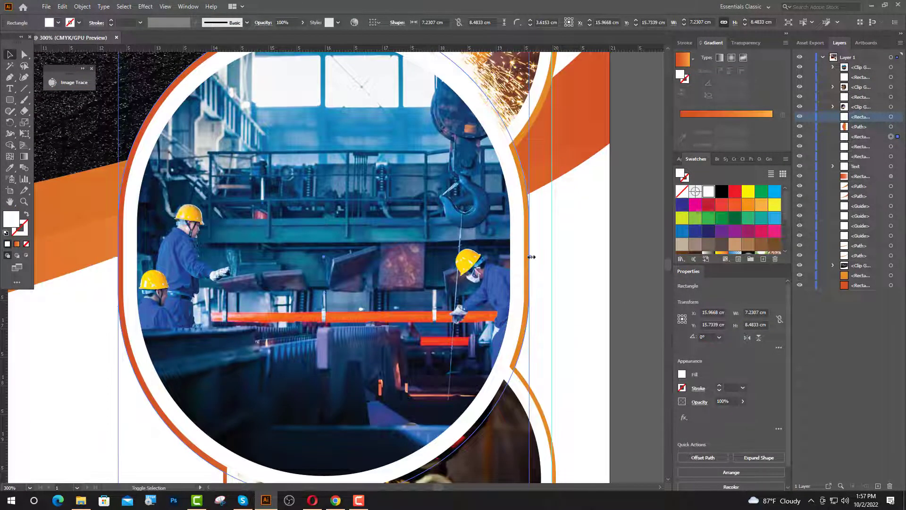
drag(531, 257, 537, 256)
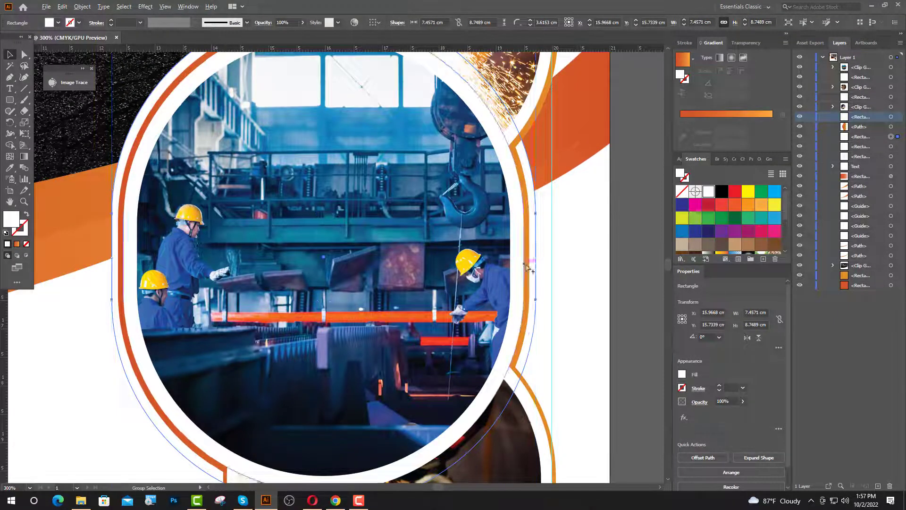
- Enlarge the lower white shape behind the orange silhouette from its center to about 6.02 by 7.06 cm
key(ctrl+minus)
key(ctrl+minus)
drag(543, 410, 549, 410)
- Enlarge the upper white shape behind the orange silhouette from its center to about 6.12 by 7.18 cm
key(ctrl+minus)
key(ctrl+minus)
key(ctrl+minus)
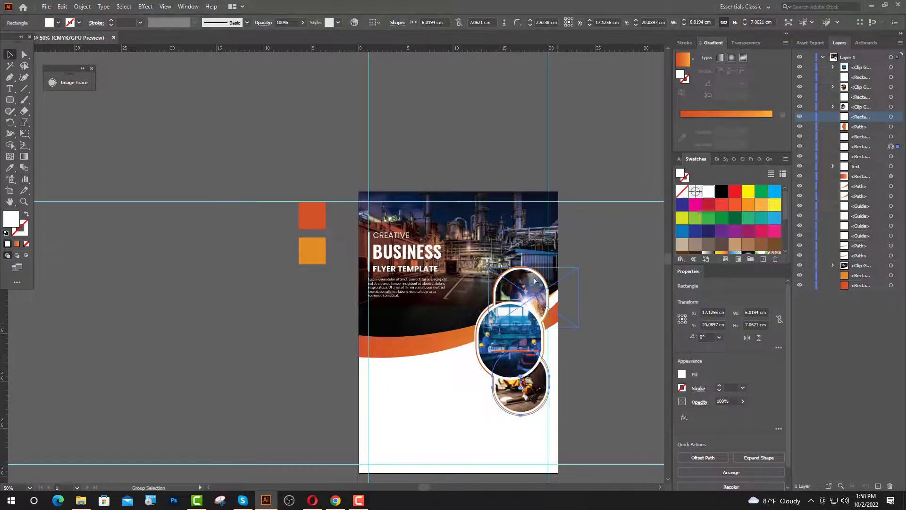
key(ctrl+plus)
key(ctrl+plus)
key(ctrl+plus)
key(ctrl+plus)
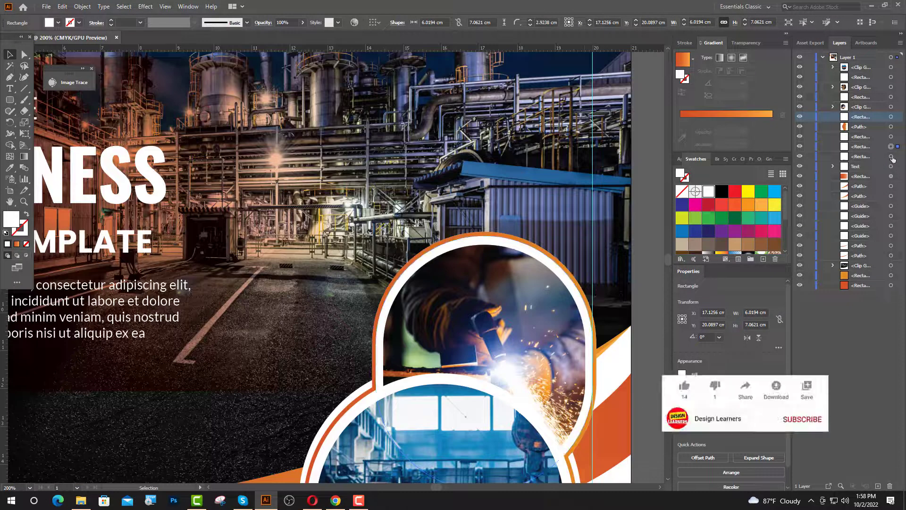
click(891, 156)
drag(597, 364, 603, 364)
scroll(387, 361, down, 2)
scroll(387, 361, down, 3)
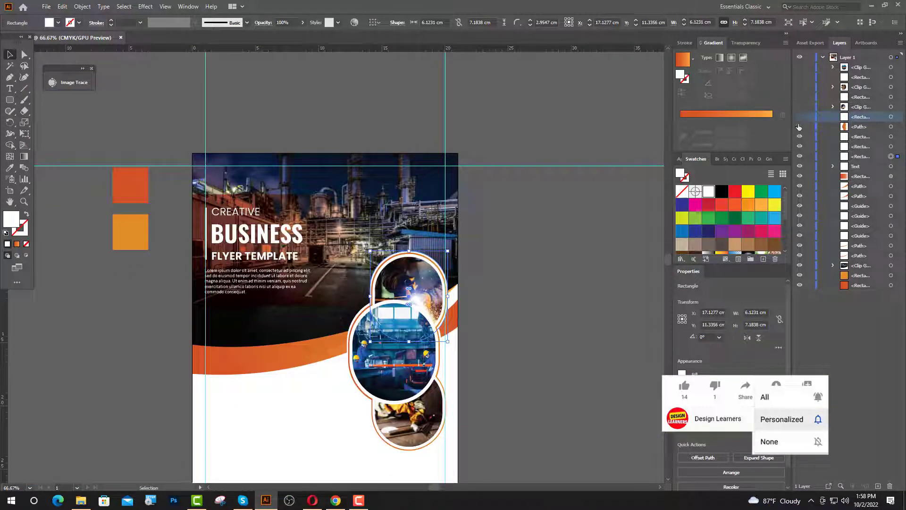
- Hide the photos, their white borders and the front orange silhouette, leaving the three rear white shapes accessible
click(799, 127)
scroll(613, 262, down, 2)
drag(410, 237, 409, 237)
click(397, 309)
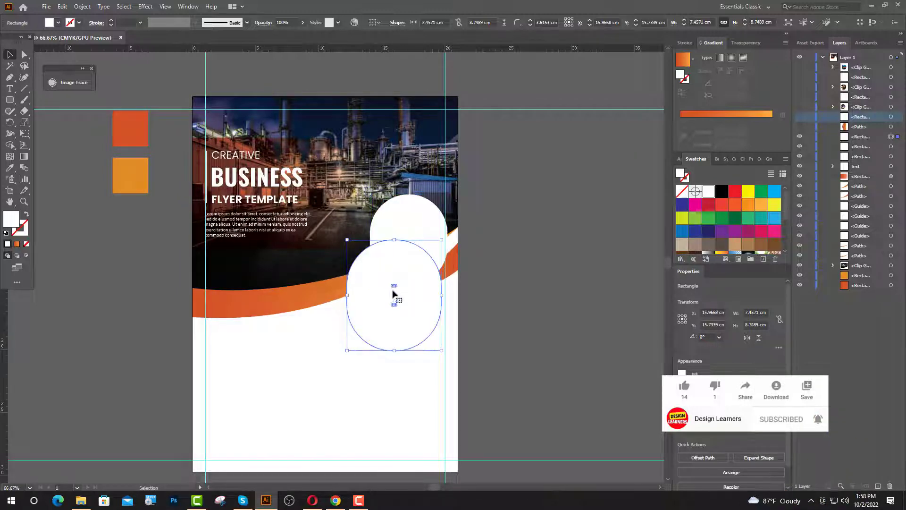
drag(395, 286, 387, 297)
click(390, 378)
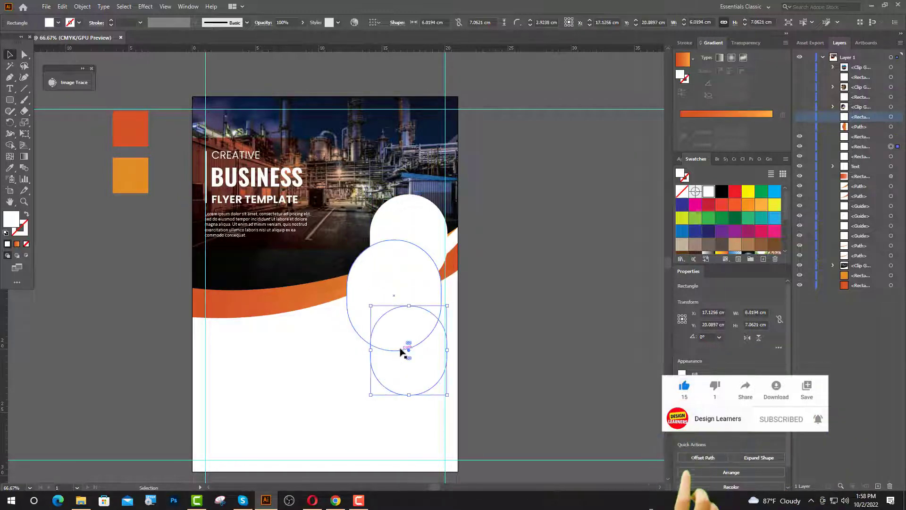
mouse_move(401, 352)
mouse_down()
mouse_move(415, 348)
mouse_move(406, 357)
mouse_up()
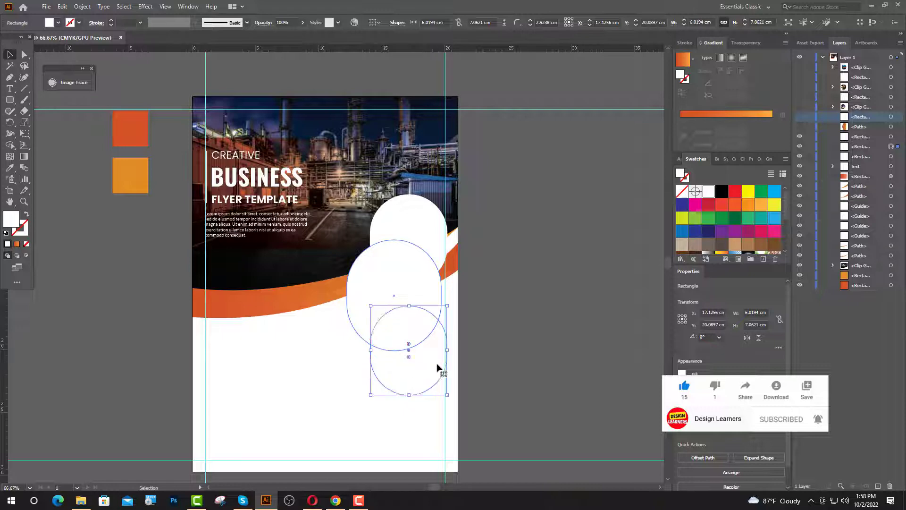
- Merge the three overlapping rear white shapes into one continuous silhouette with the Shape Builder tool
click(418, 260)
shift+click(415, 303)
shift+click(406, 365)
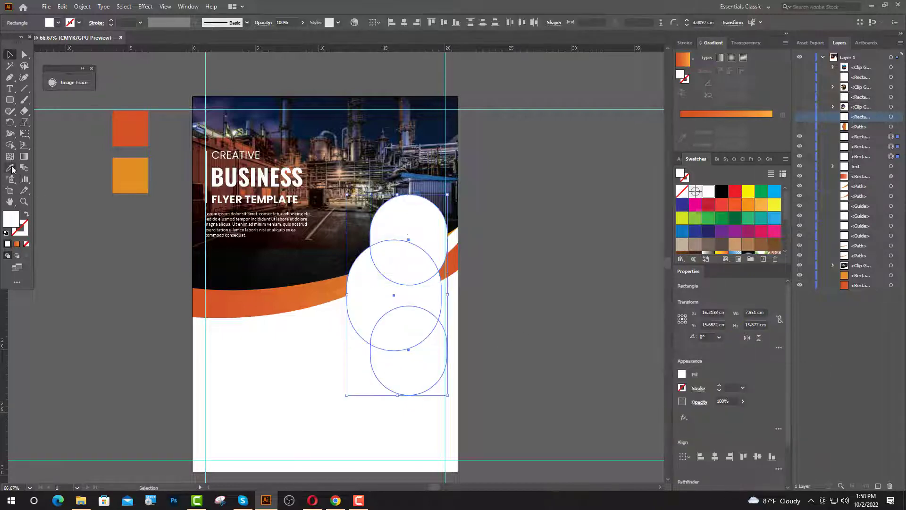
click(9, 145)
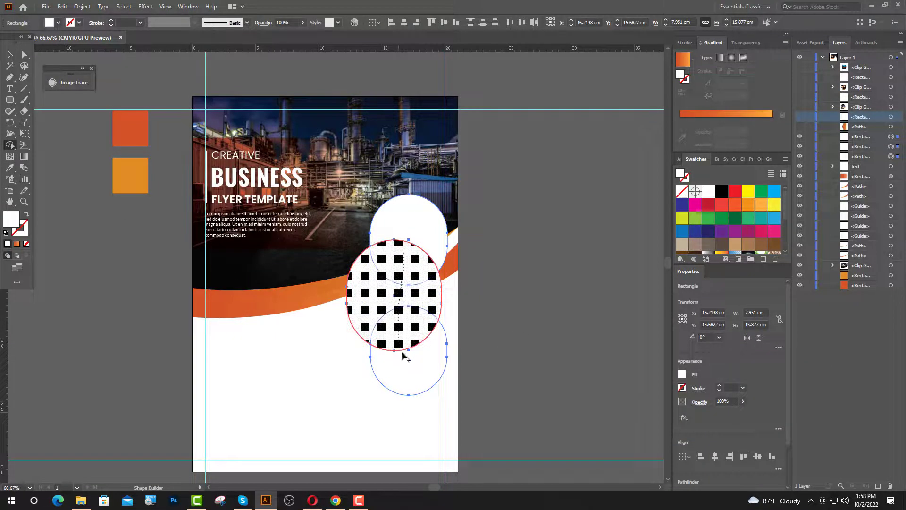
drag(404, 355, 401, 236)
key(v)
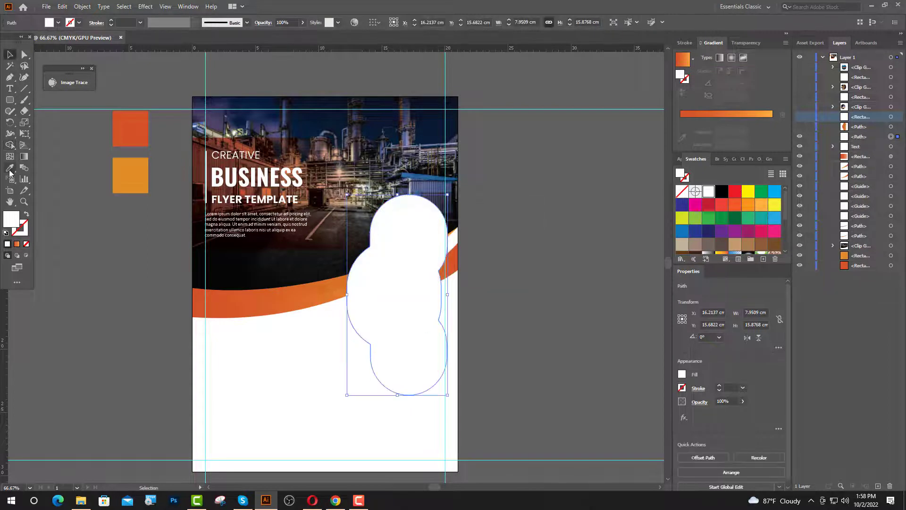
- Fill the rear merged silhouette with the orange gradient sampled from the curved band, and show the hidden artwork again
click(9, 168)
click(320, 295)
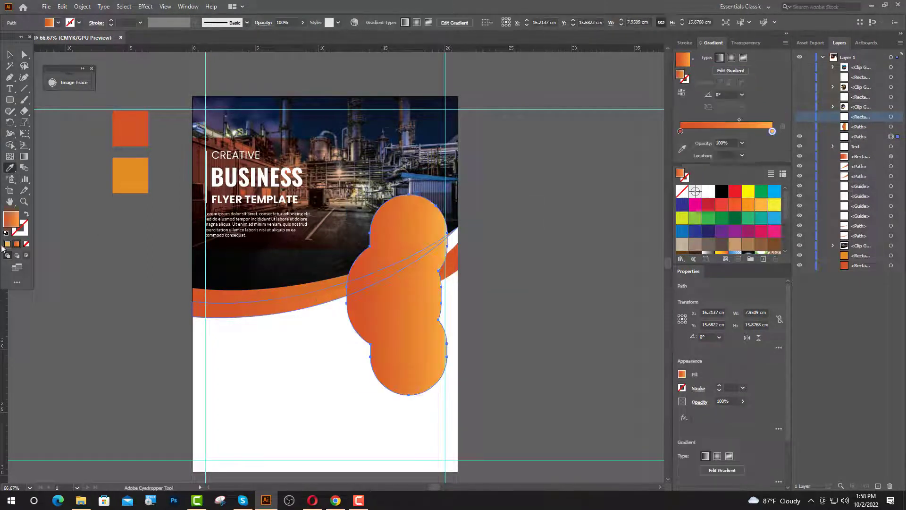
key(v)
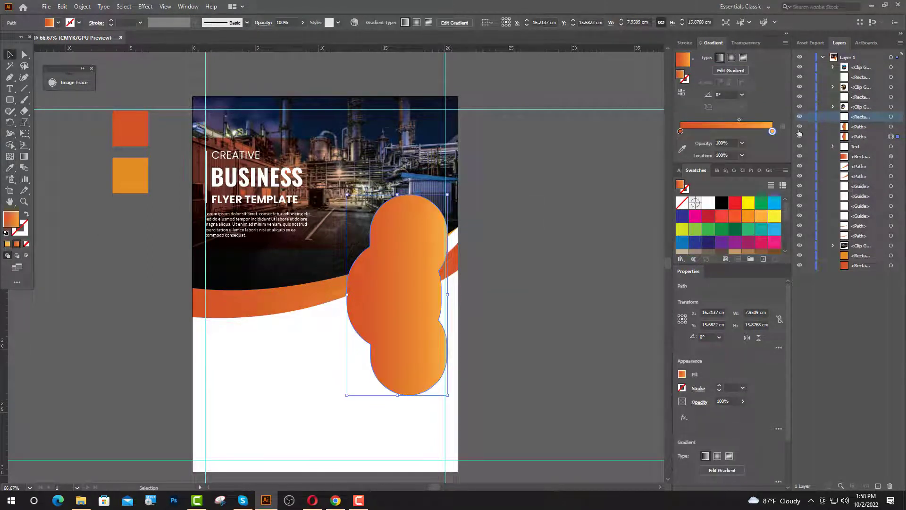
click(540, 291)
scroll(406, 333, up, 2)
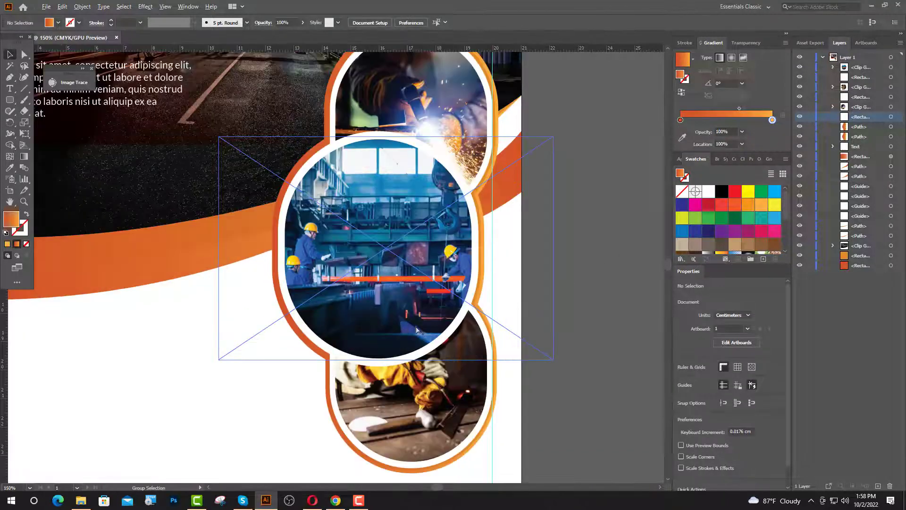
scroll(484, 323, down, 2)
- Group the three framed photos with their silhouettes and move the group straight down to a Y position of about 18.5 cm
scroll(481, 292, up, 5)
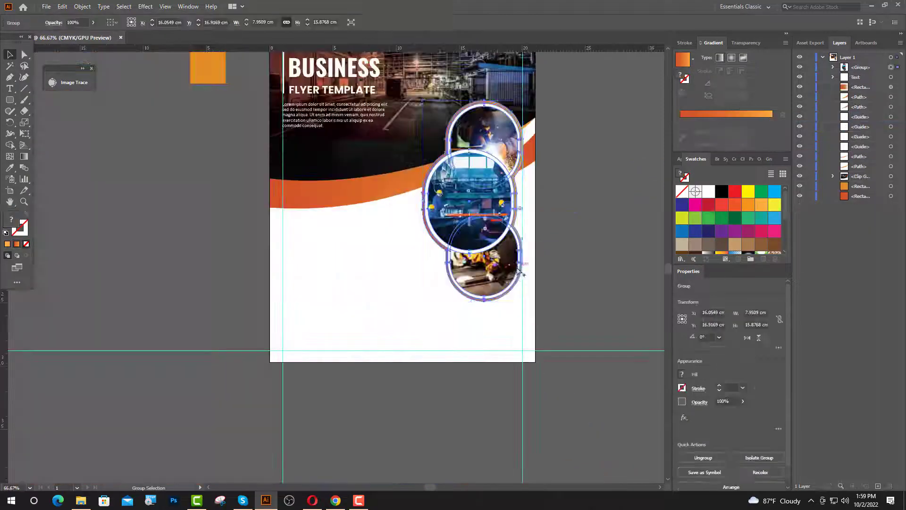
scroll(523, 293, up, 1)
key(Down)
key(Down)
key(Down)
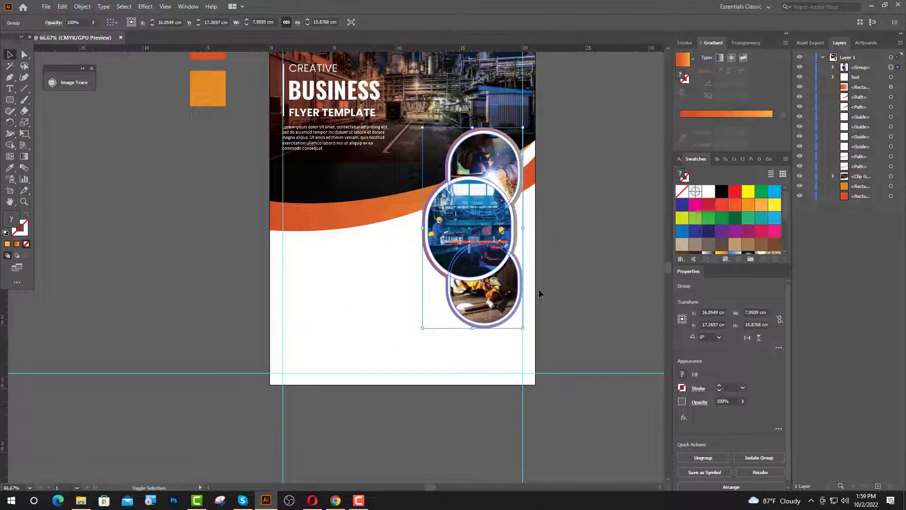
key(Down)
key(Down)
key(Down)
key(Down)
key(Down)
key(Down)
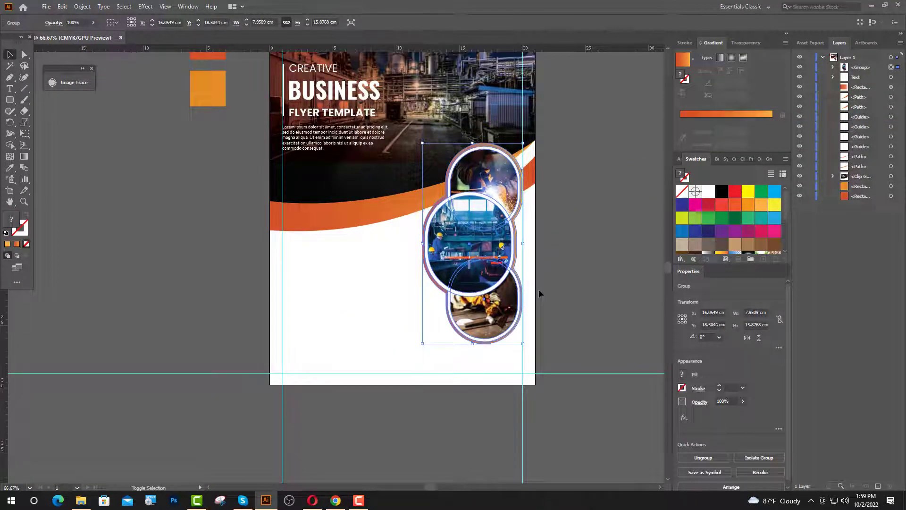
key(Down)
click(538, 171)
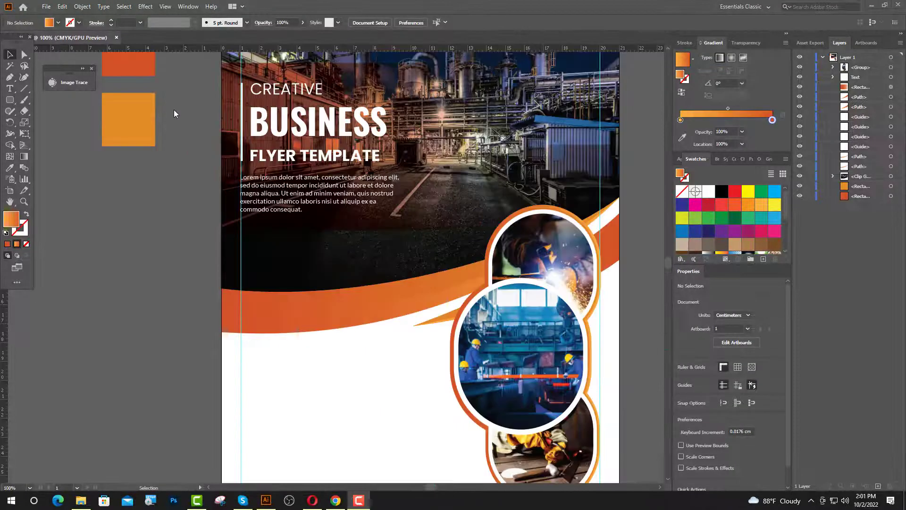
- Place a new text line in the white area below the orange band and set it to 35 pt Oswald Bold
scroll(284, 213, down, 2)
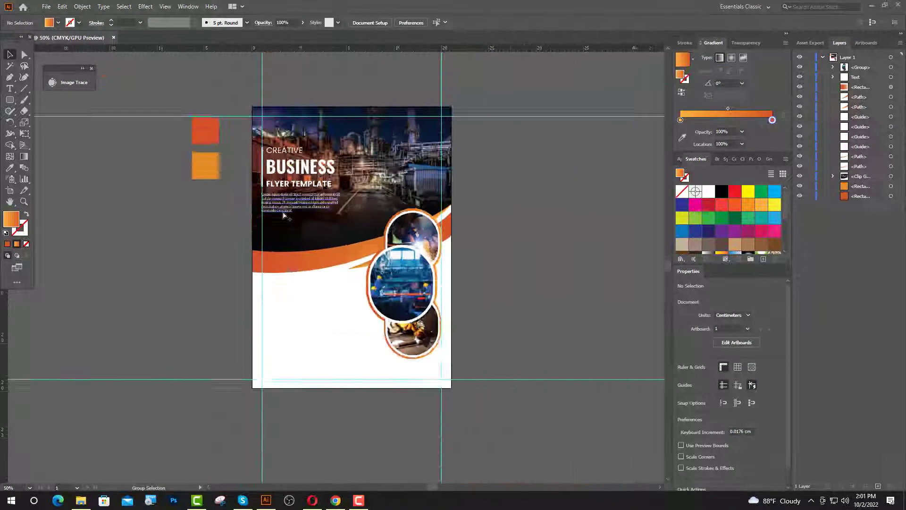
scroll(329, 283, up, 2)
scroll(265, 228, down, 3)
scroll(259, 225, up, 1)
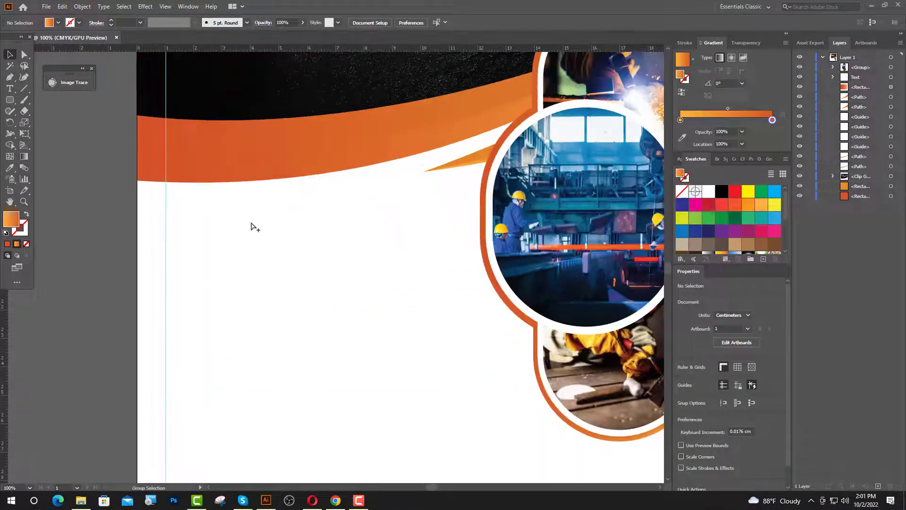
click(11, 89)
click(182, 235)
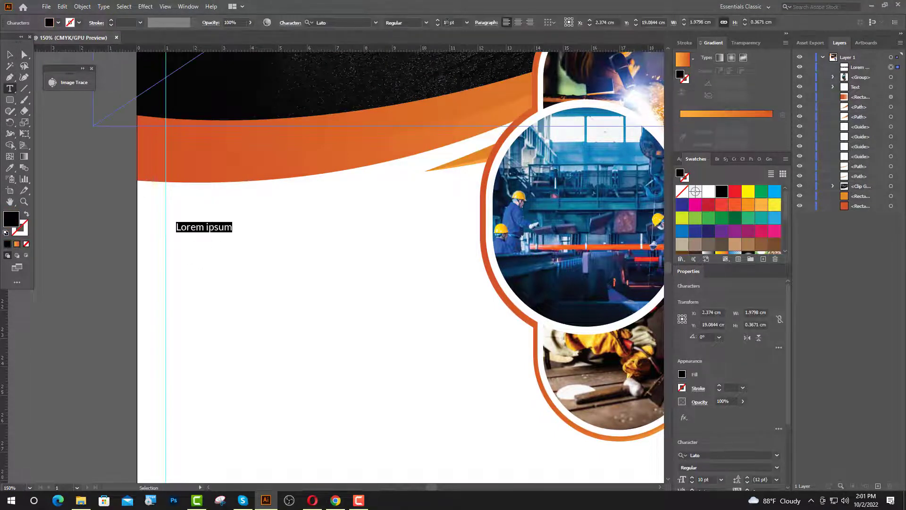
double_click(447, 22)
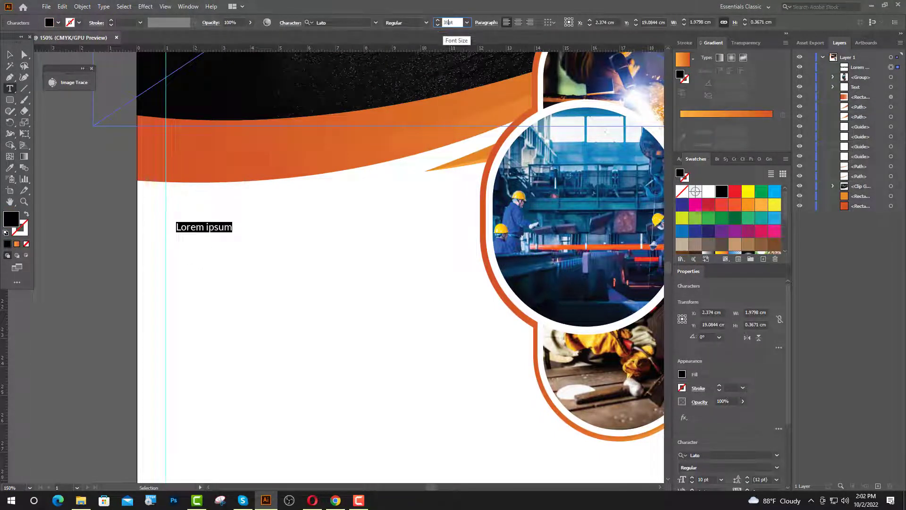
key(Return)
click(337, 23)
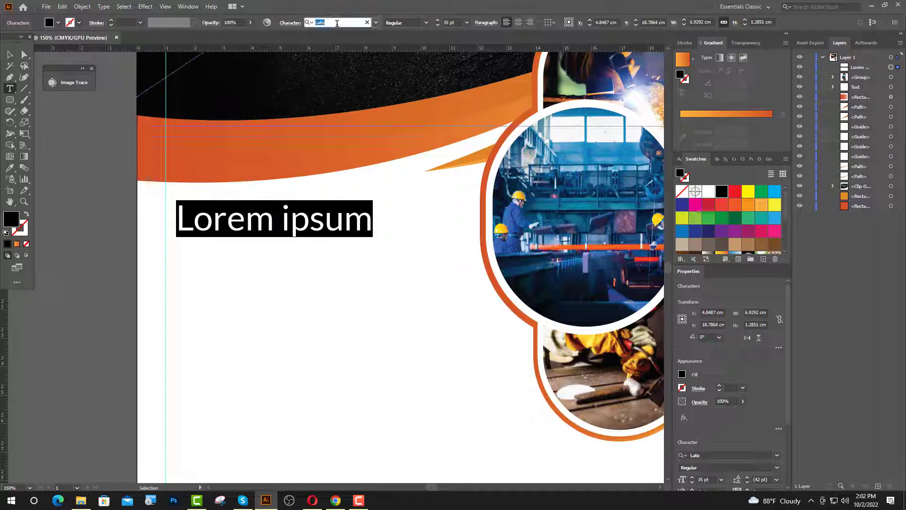
text(os)
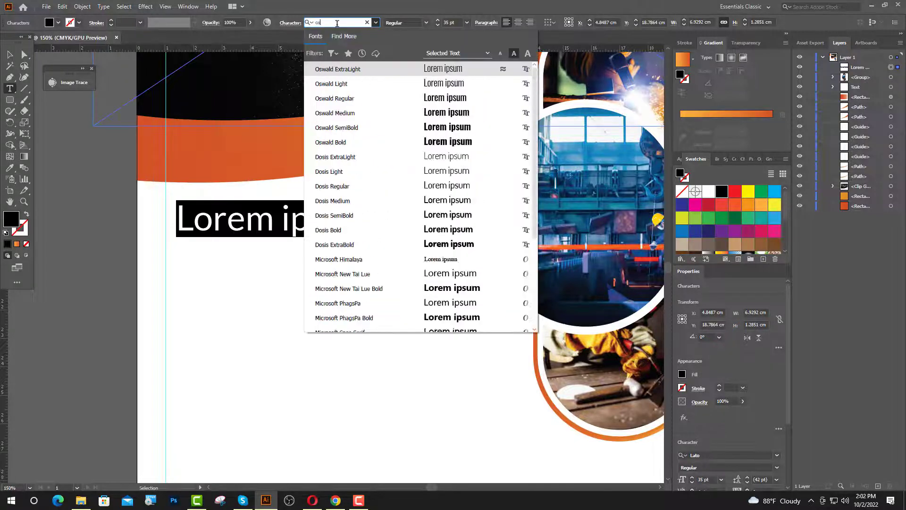
click(333, 142)
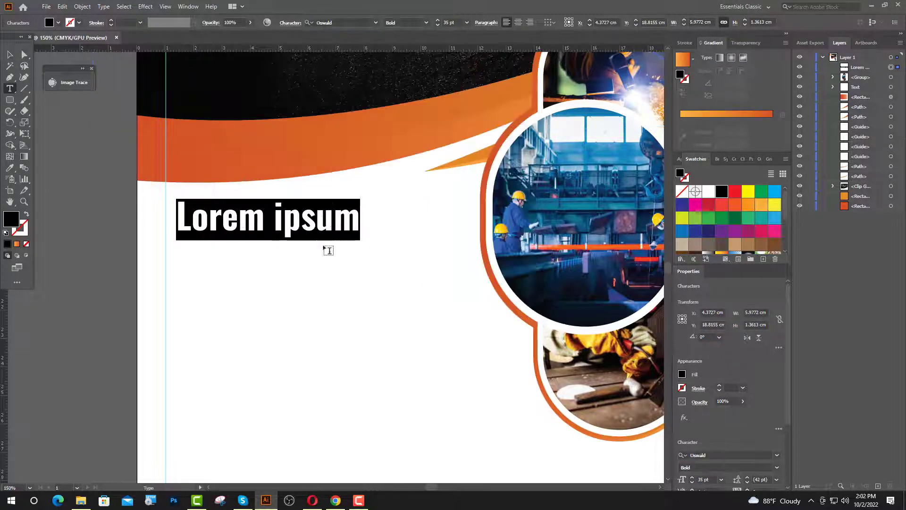
- Enter "ABSTRACT FLYER" as the heading text and align its start with the left margin guide
text(A)
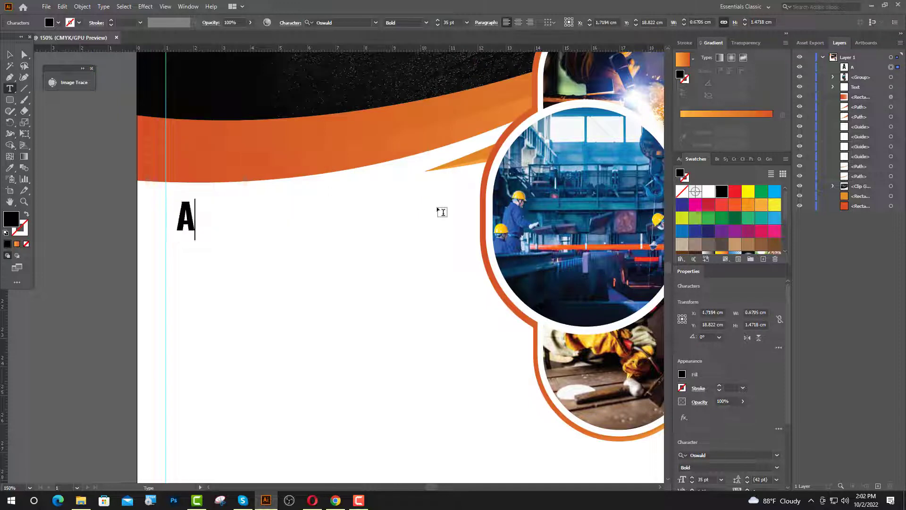
text(BSTRAC)
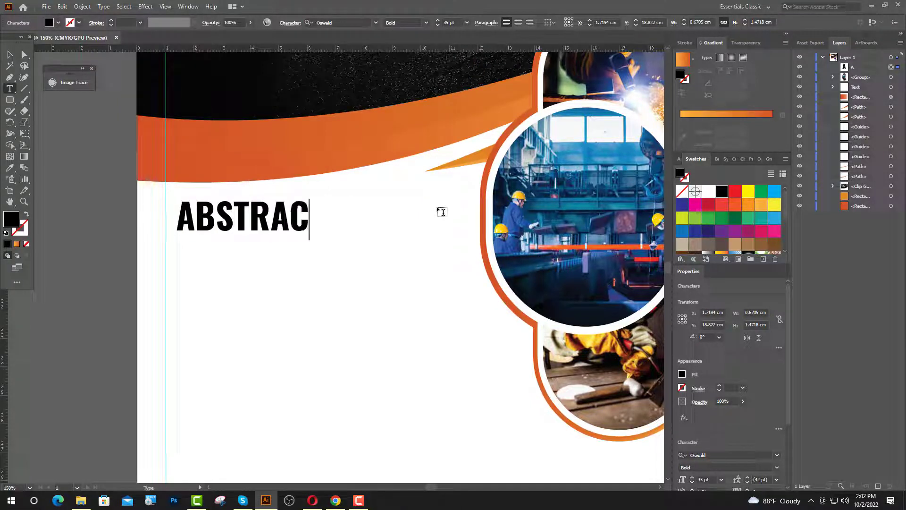
text(T FLYER)
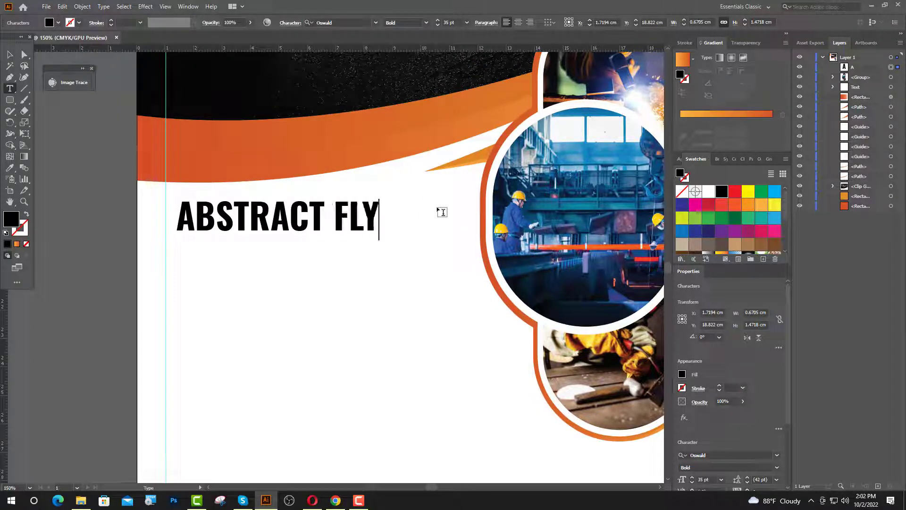
key(Escape)
click(247, 287)
scroll(247, 288, up, 1)
drag(253, 262, 241, 283)
scroll(298, 273, down, 3)
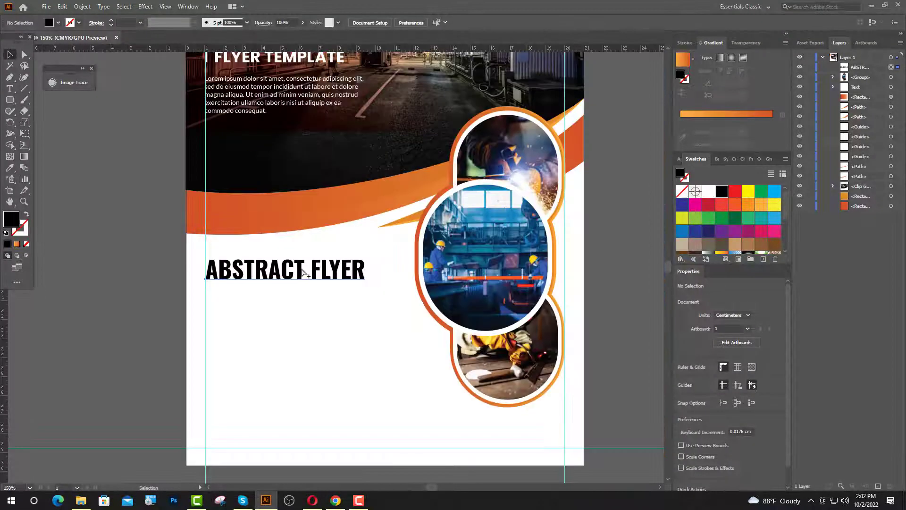
- Set the font size of the "ABSTRACT FLYER" heading to 28 pt
drag(450, 23, 444, 25)
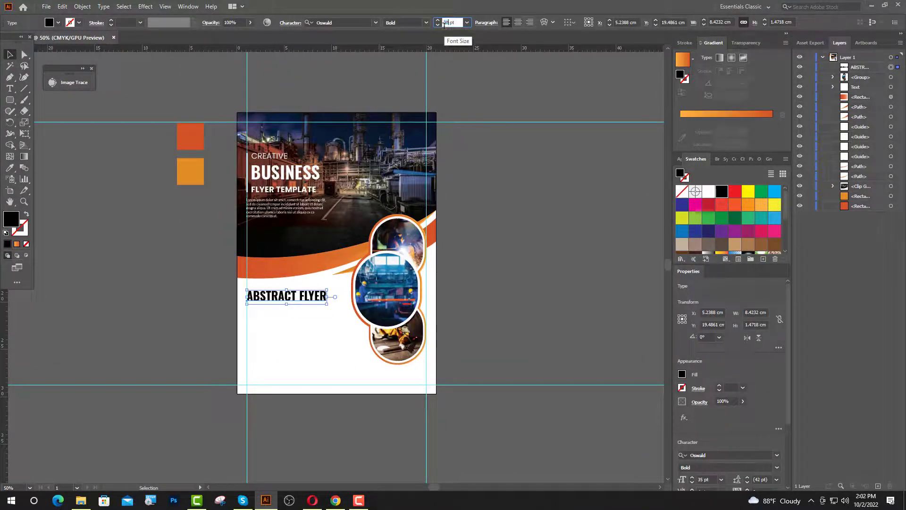
text(28)
key(Return)
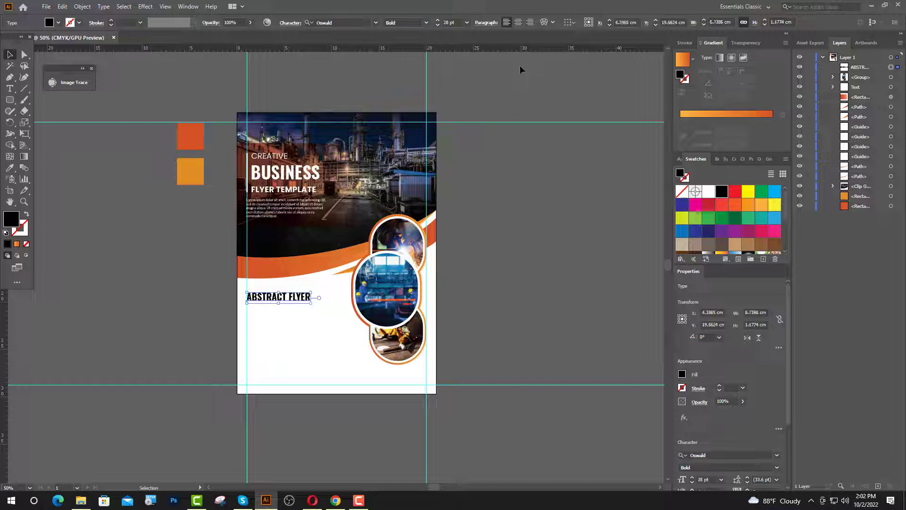
click(349, 275)
scroll(272, 307, up, 2)
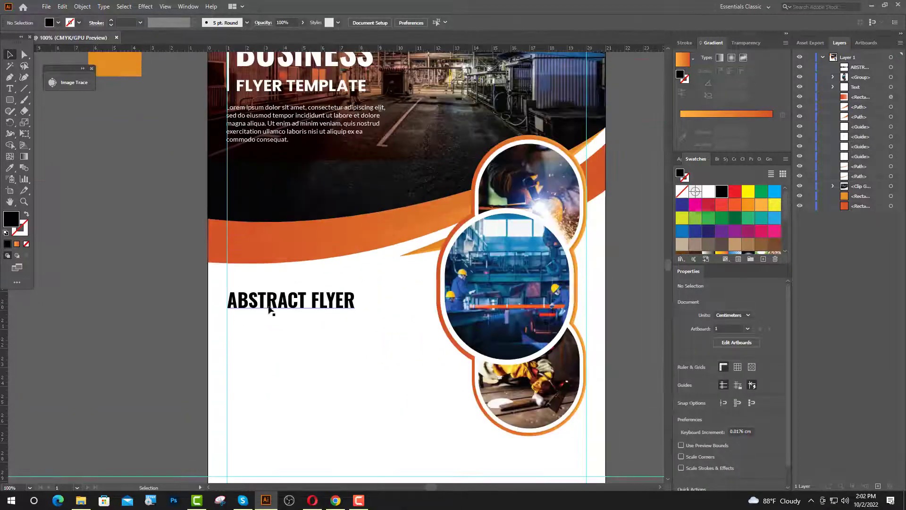
- Color the "ABSTRACT FLYER" heading with the dark orange sampled from the reference square beside the artboard
click(269, 304)
scroll(303, 339, down, 1)
scroll(212, 236, up, 1)
key(i)
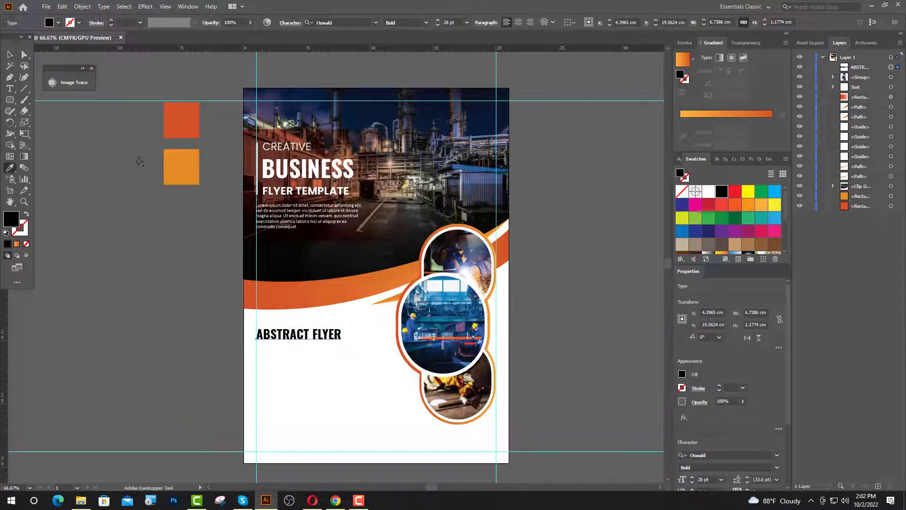
click(170, 126)
key(v)
click(366, 297)
scroll(366, 292, down, 2)
scroll(322, 296, up, 2)
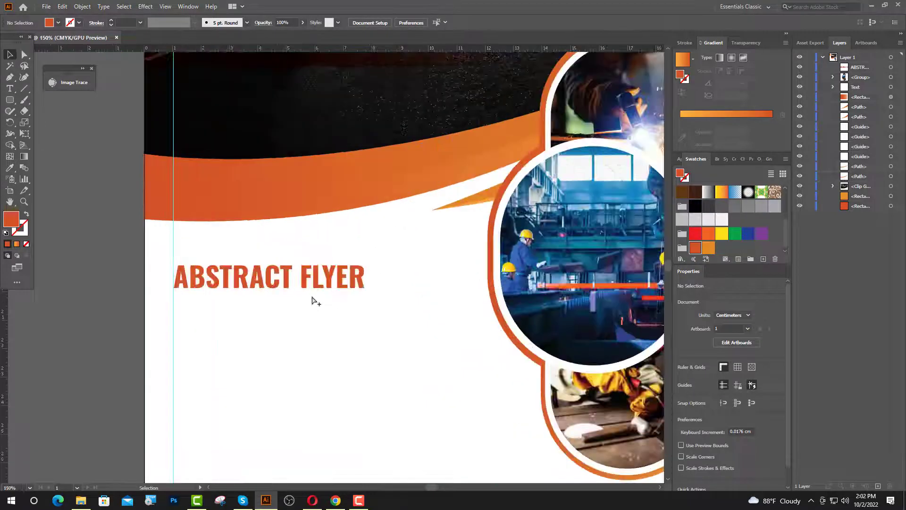
- Add a 10 pt Lato Regular text line below the heading, filled with the standard Lorem ipsum passage copied from lipsum.com in the browser
click(10, 88)
click(179, 308)
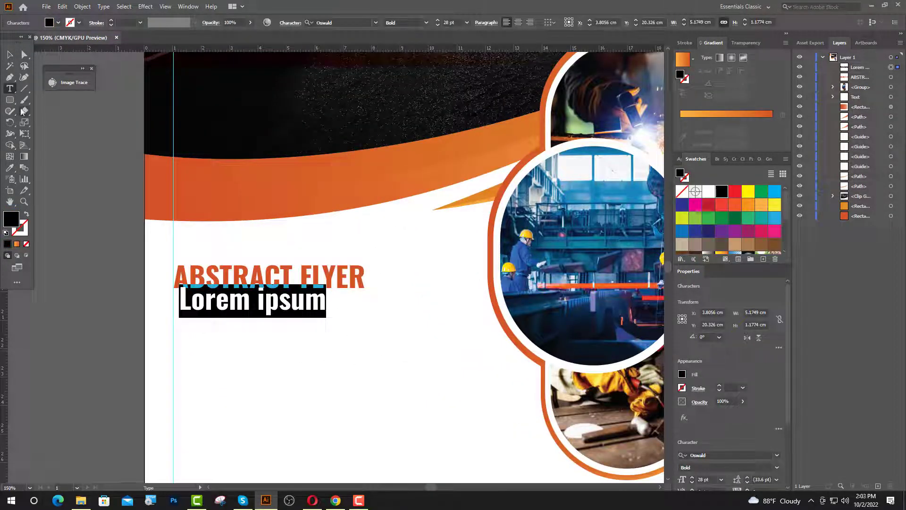
click(335, 500)
scroll(245, 283, up, 2)
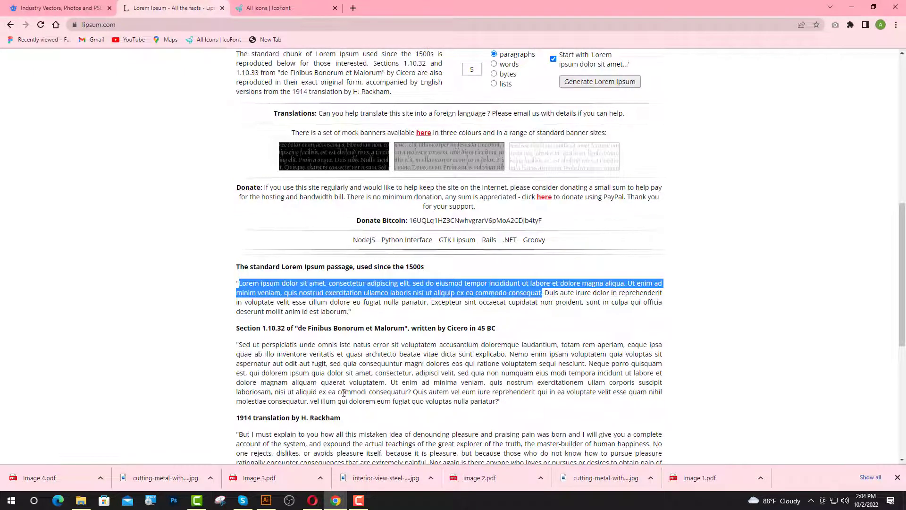
click(266, 501)
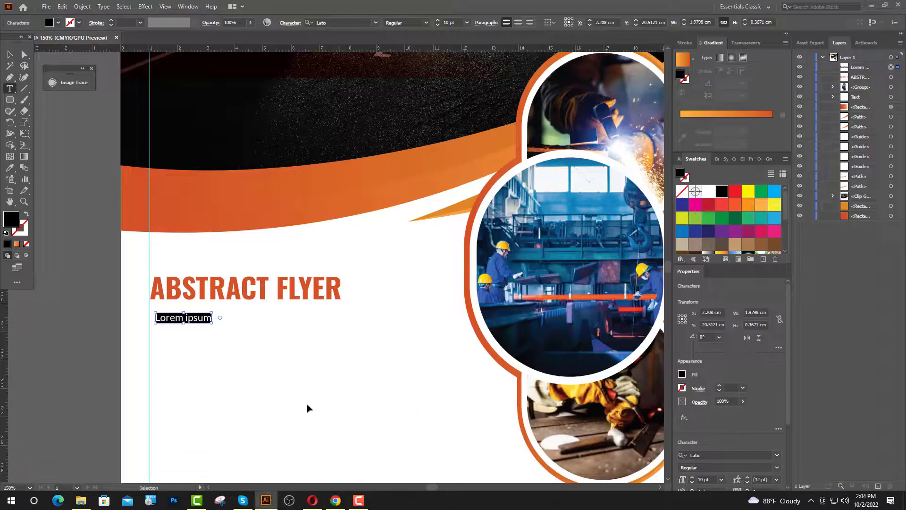
text(Lorem ipsum dolor sit amet, consectetur adipiscing elit, sed do eiusmod tempor incididunt ut labore et dolore magna aliqua. Ut enim ad minim veniam, quis nostrud exercitation ullamco laboris nisi ut aliquip ex ea commodo consequat.)
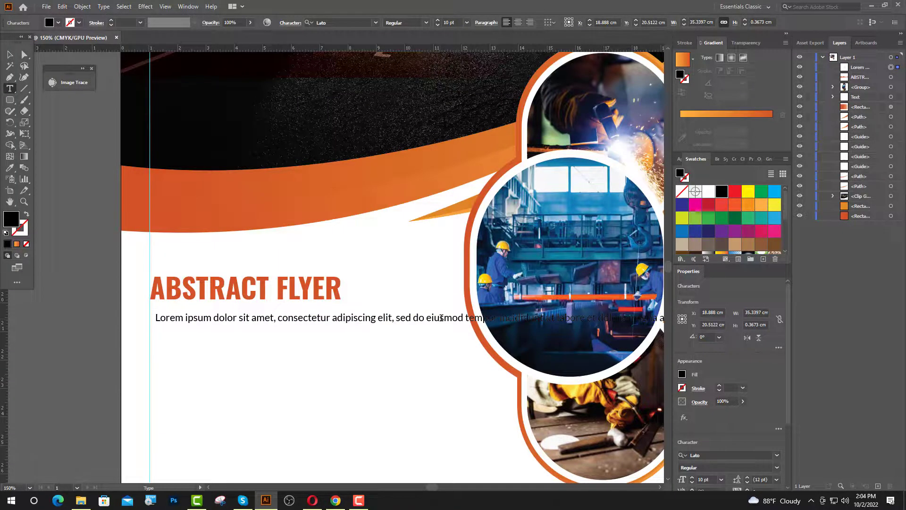
- Break the Lorem ipsum passage into five short lines that stay clear of the circular photos
click(396, 317)
key(Return)
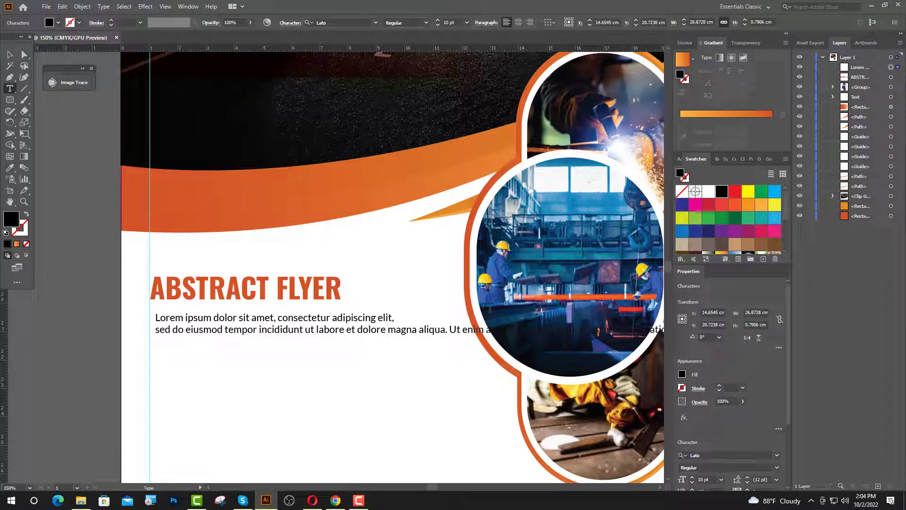
key(Return)
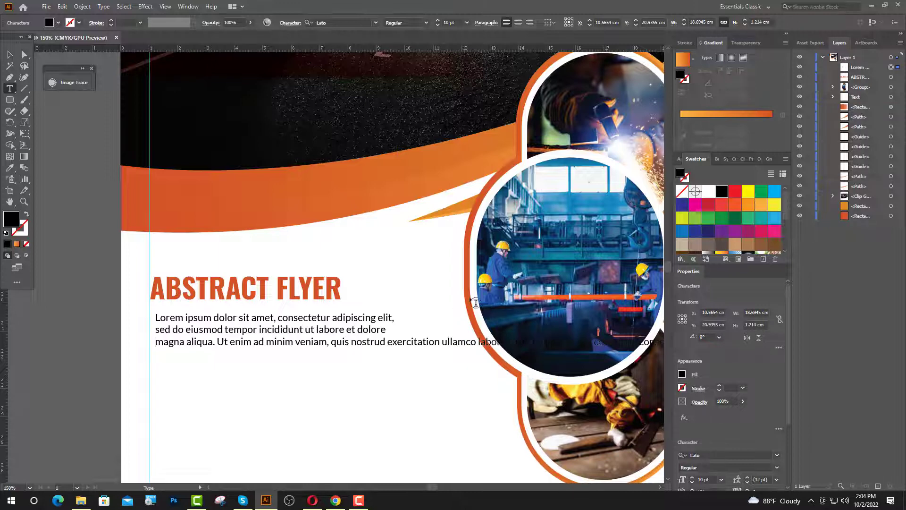
click(396, 342)
key(Return)
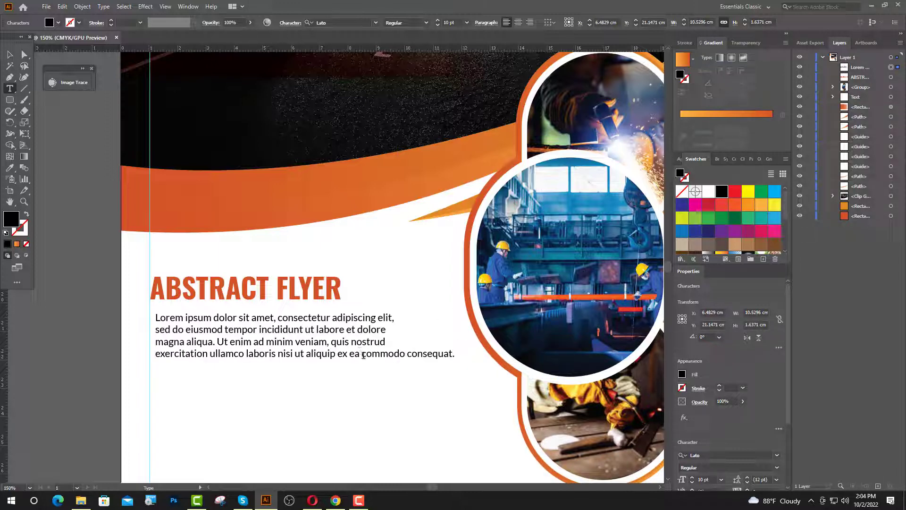
key(Return)
key(ctrl+minus)
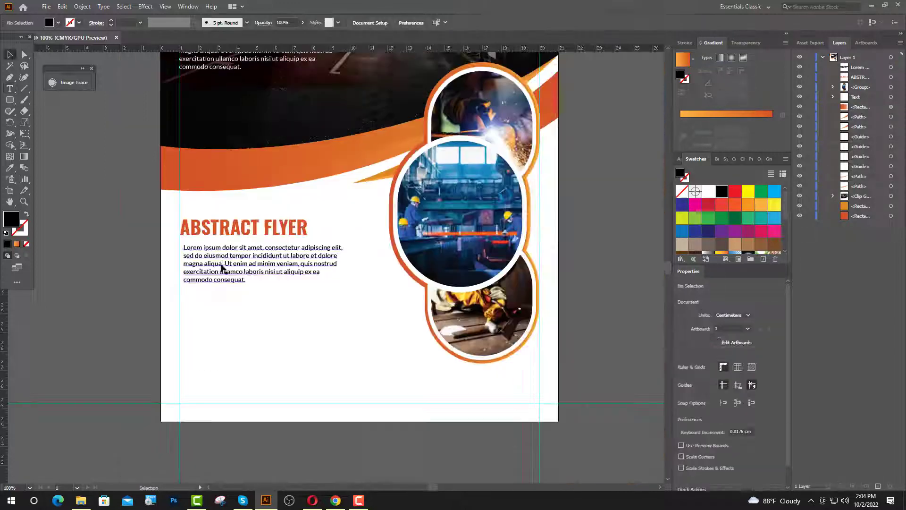
key(Escape)
- Align the left edges of the "ABSTRACT FLYER" heading and the Lorem ipsum paragraph
shift+click(201, 231)
scroll(190, 259, up, 2)
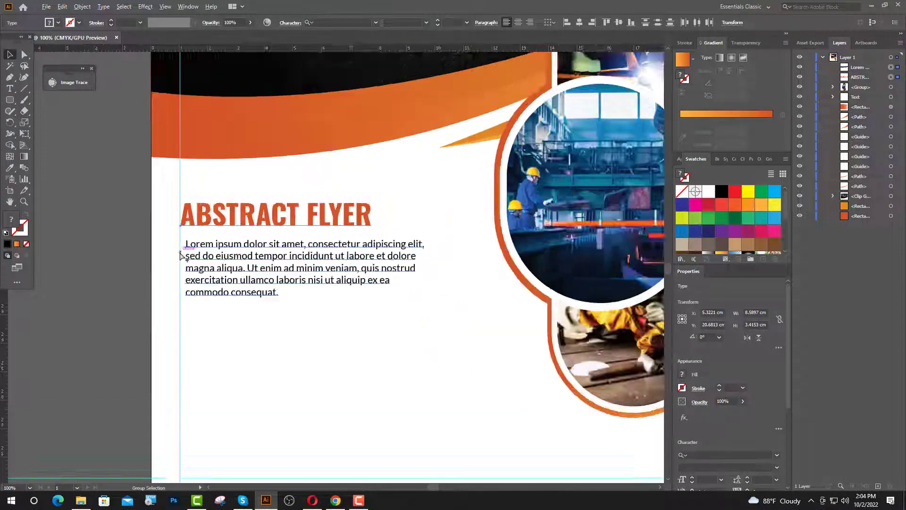
click(566, 23)
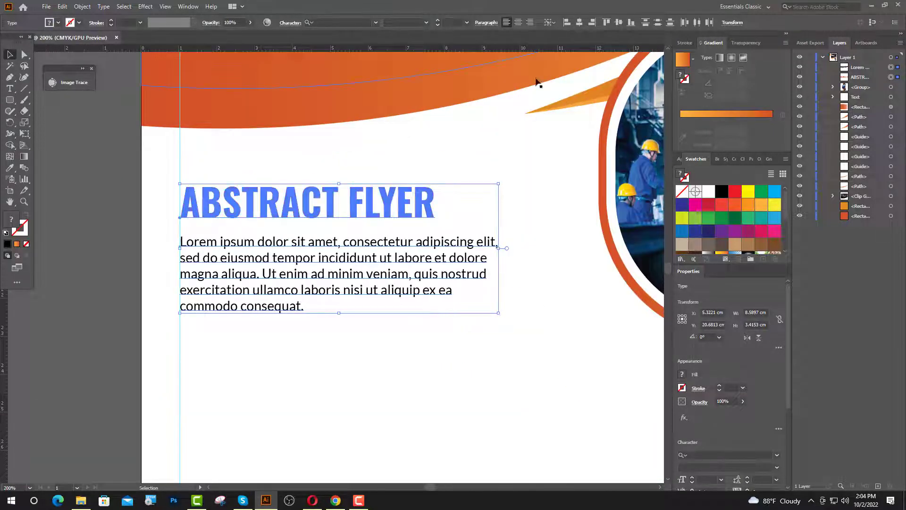
- Move the Lorem ipsum paragraph slightly closer to the "ABSTRACT FLYER" heading, leaving a small gap
scroll(133, 257, up, 2)
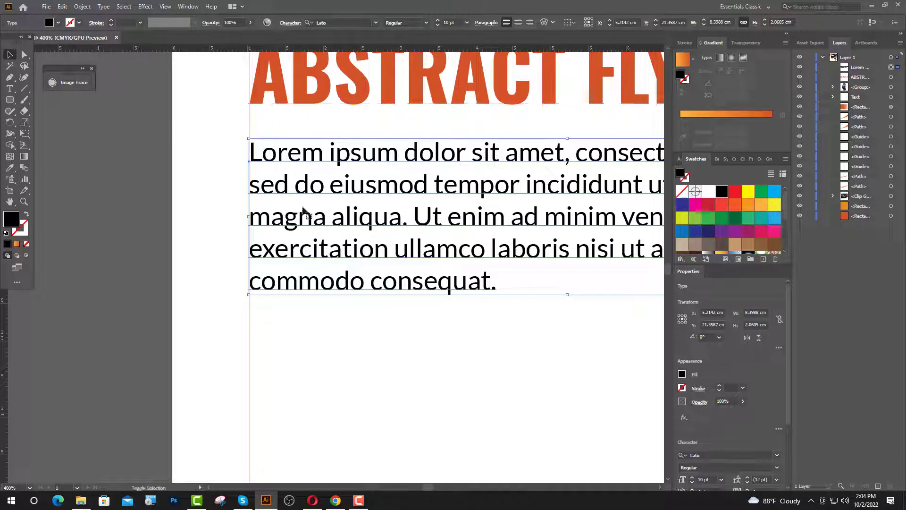
key(Up)
key(Up)
key(Up)
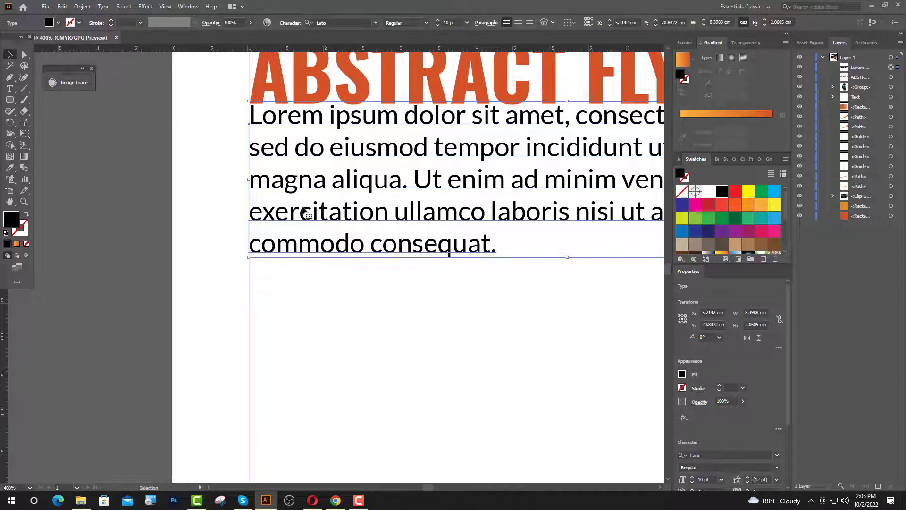
key(Down)
key(Down)
key(Down)
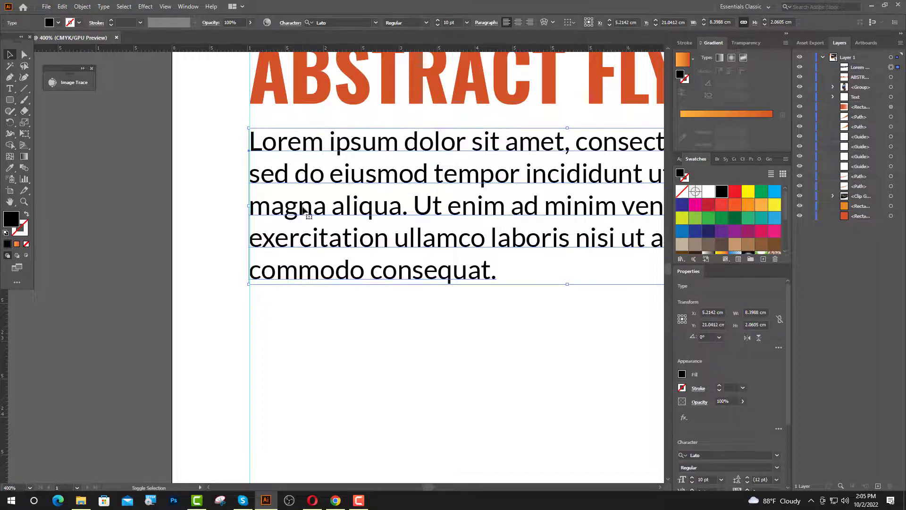
- Draw a circle about 0.8 cm in diameter below the Lorem ipsum paragraph near the left margin guide
scroll(96, 236, down, 3)
scroll(256, 258, up, 1)
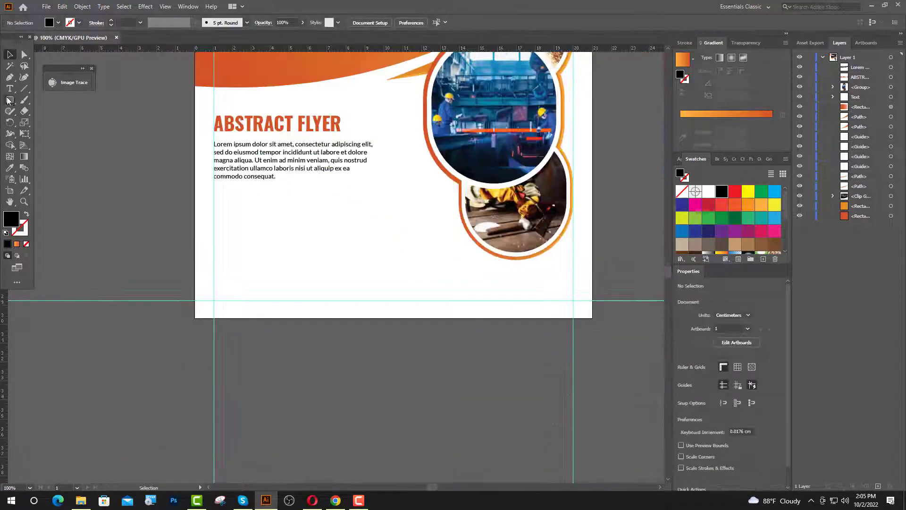
drag(9, 100, 56, 122)
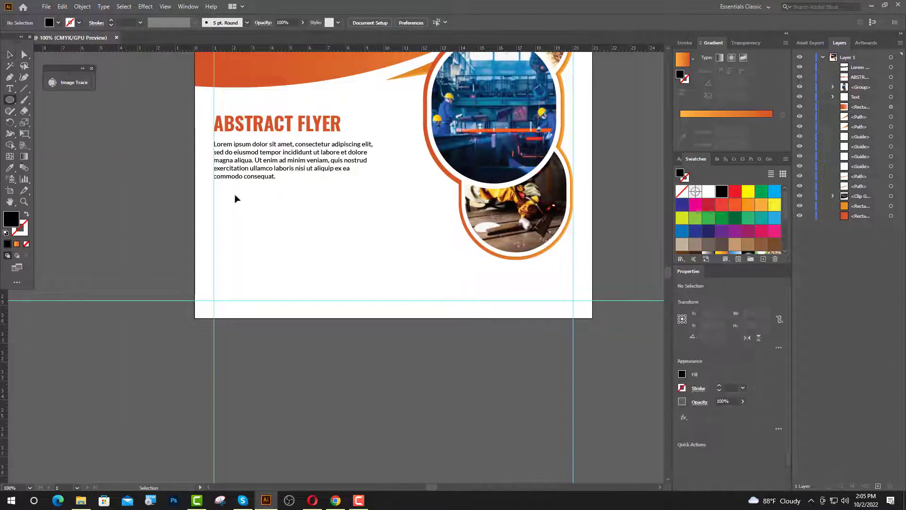
scroll(237, 195, up, 1)
drag(223, 202, 233, 213)
scroll(224, 222, up, 2)
key(ctrl+shift+a)
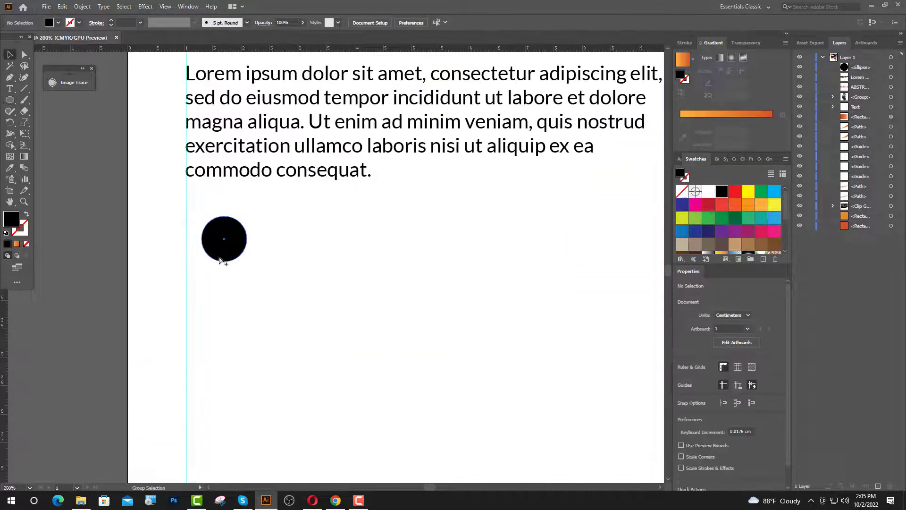
- Move the small circle against the left margin guide and adjust its vertical gap below the paragraph
key(v)
drag(229, 250, 212, 267)
key(shift+Up)
key(shift+Up)
key(shift+Up)
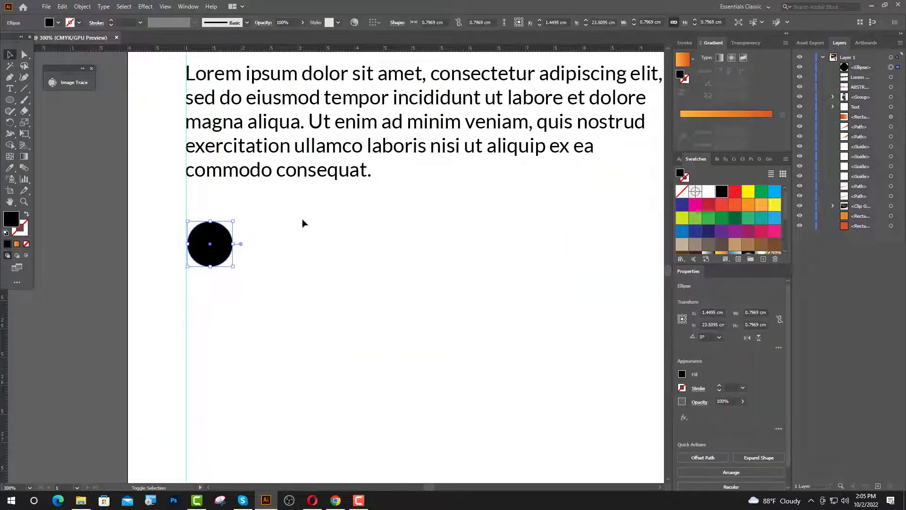
key(shift+Up)
key(shift+Up)
key(shift+Up)
key(shift+Up)
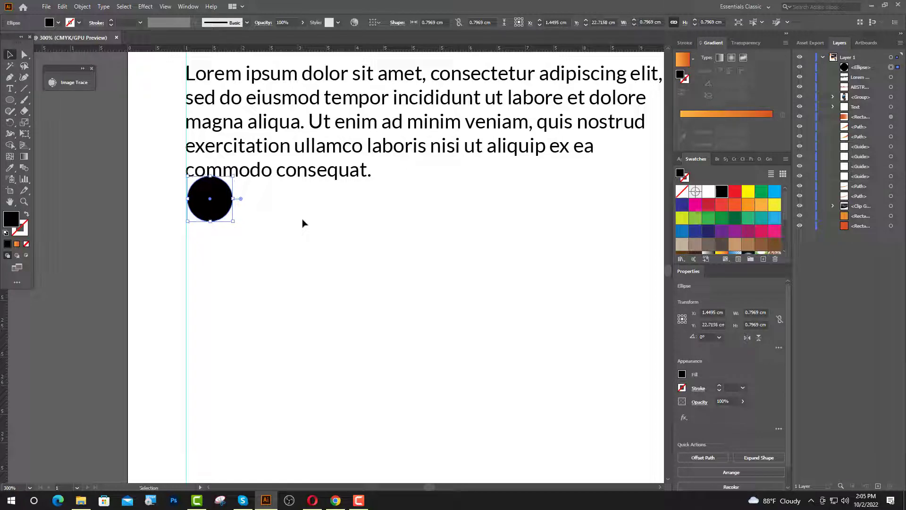
key(shift+Down)
key(shift+Down)
key(shift+Down)
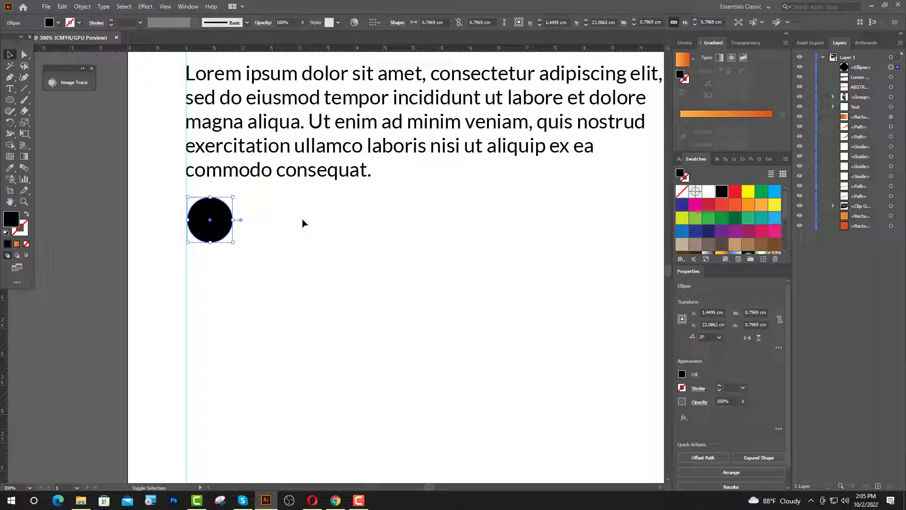
- Fill the small circle with the orange gradient sampled from the curved band
scroll(321, 238, down, 2)
scroll(340, 255, down, 1)
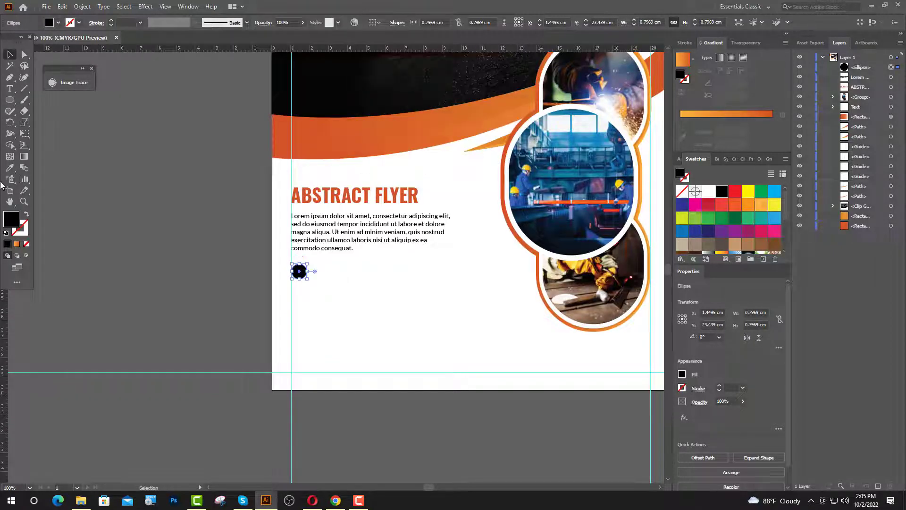
key(i)
click(385, 132)
key(ctrl+shift+a)
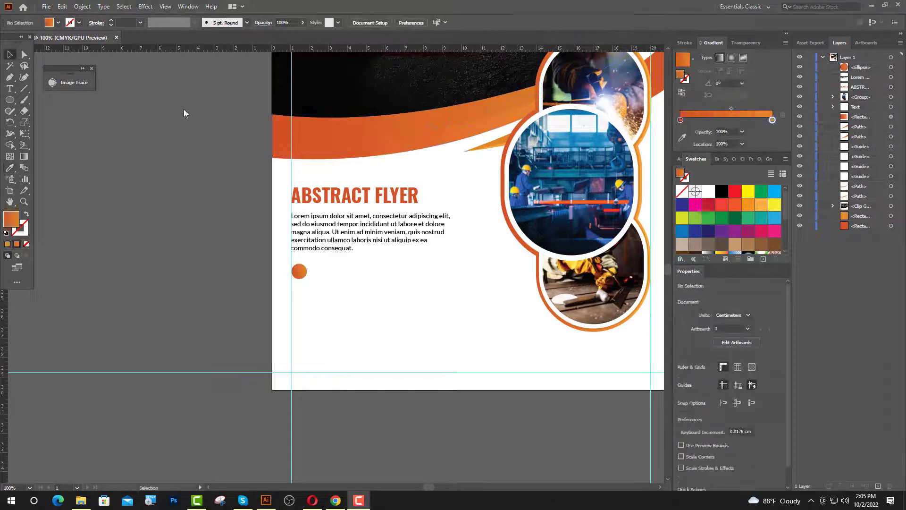
- Start a text line near the orange circle, find the "gear" icon on the IcoFont site in the browser, and copy it
key(t)
click(324, 261)
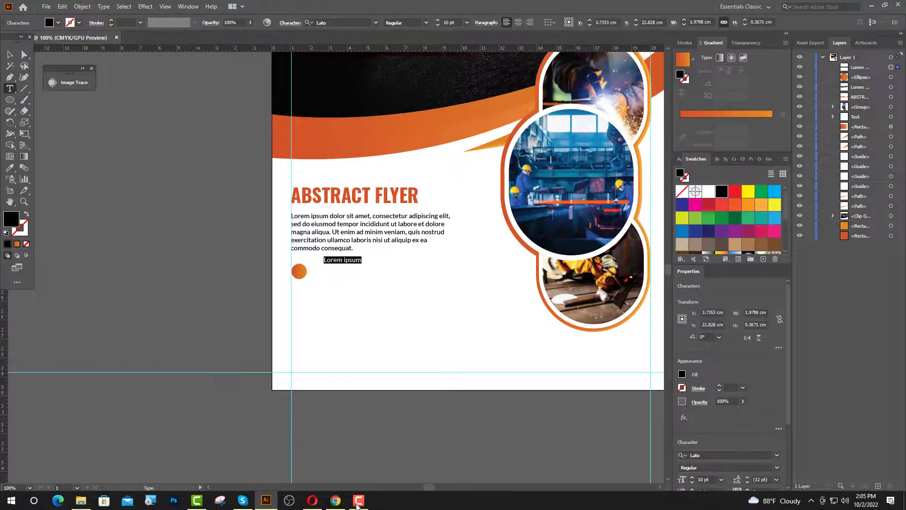
click(336, 500)
click(257, 9)
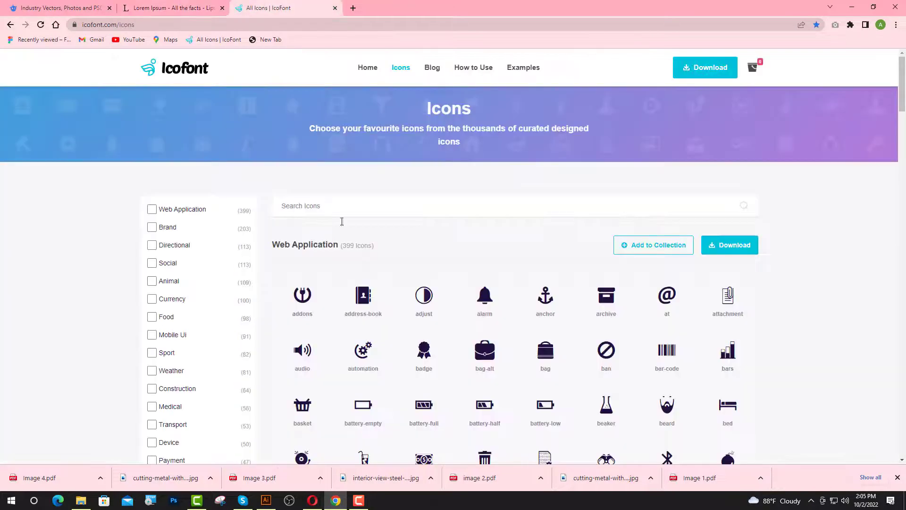
click(361, 196)
text(Gear)
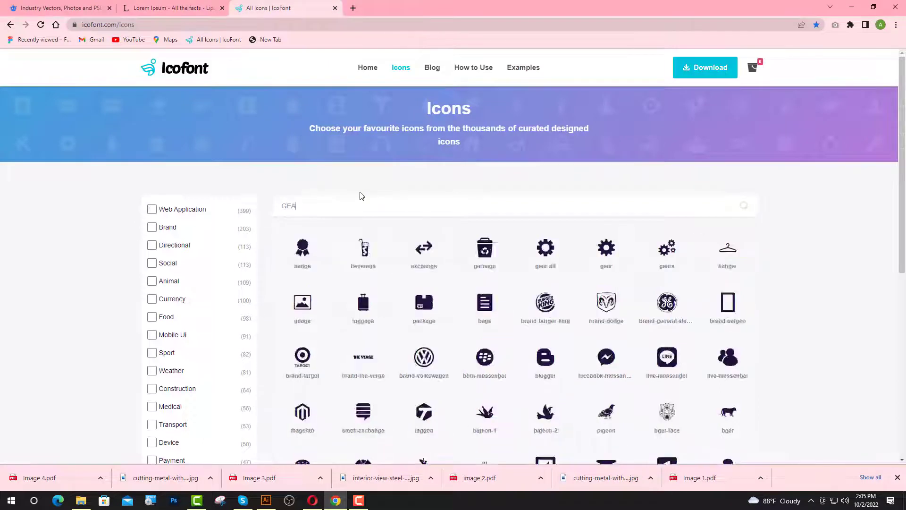
click(363, 250)
double_click(244, 190)
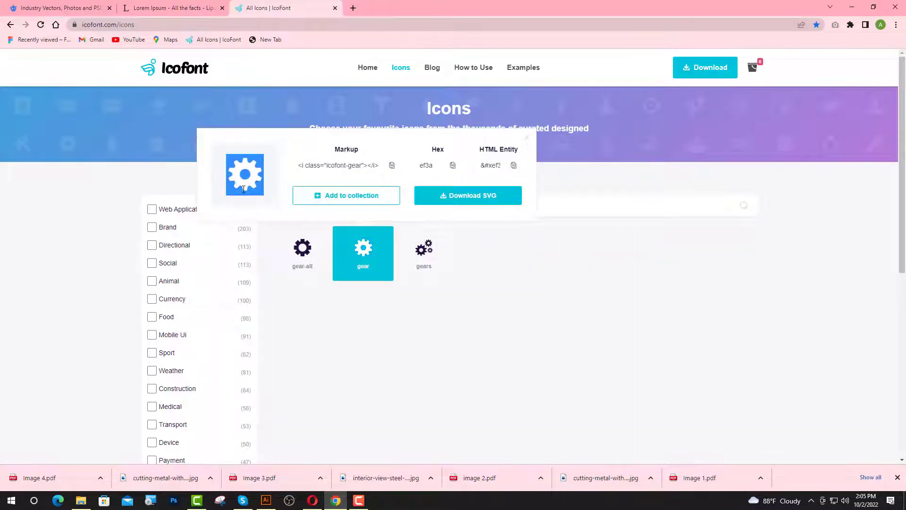
click(266, 500)
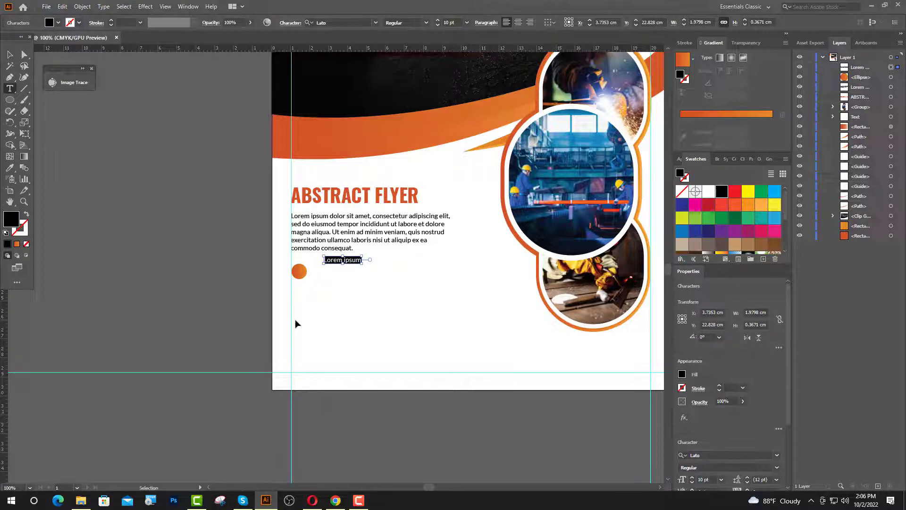
- Replace the placeholder text with the copied gear character and set its font to icofont
key(ctrl+v)
key(ctrl+equal)
key(ctrl+equal)
key(ctrl+equal)
key(ctrl+equal)
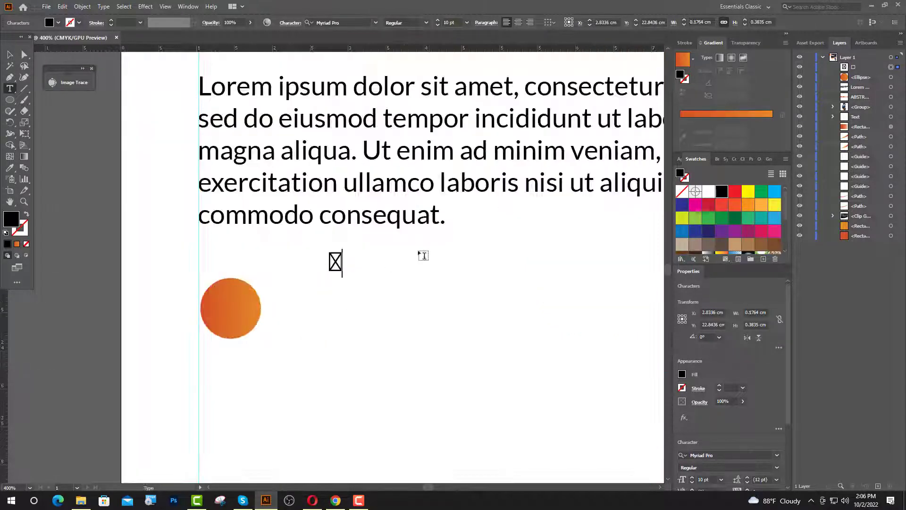
drag(342, 259, 329, 260)
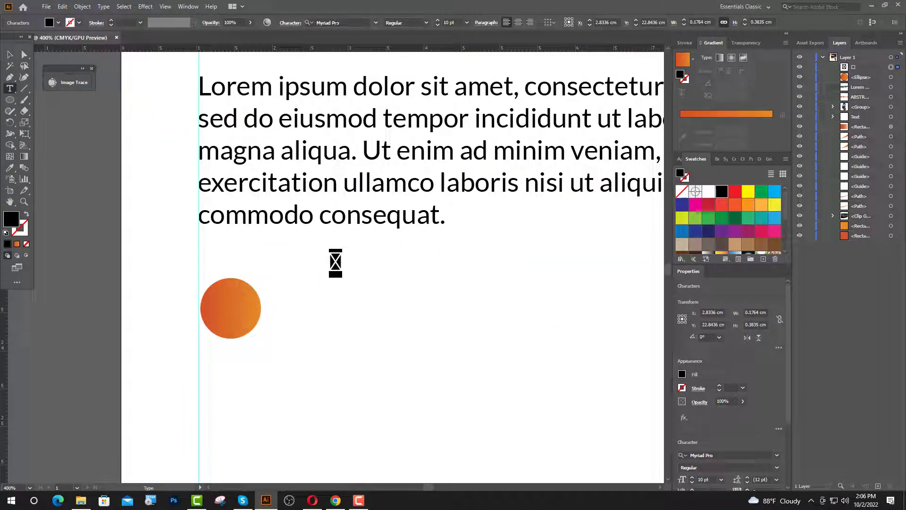
click(330, 22)
text(IC)
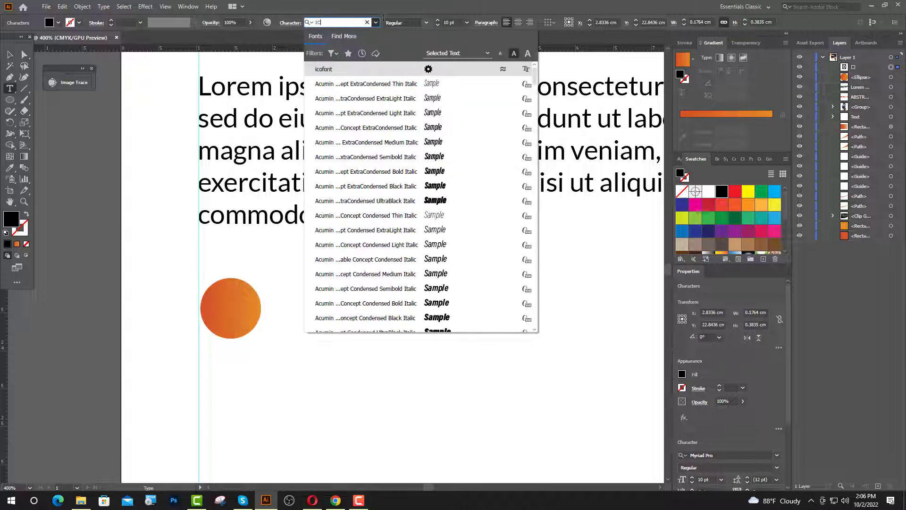
click(409, 70)
key(Escape)
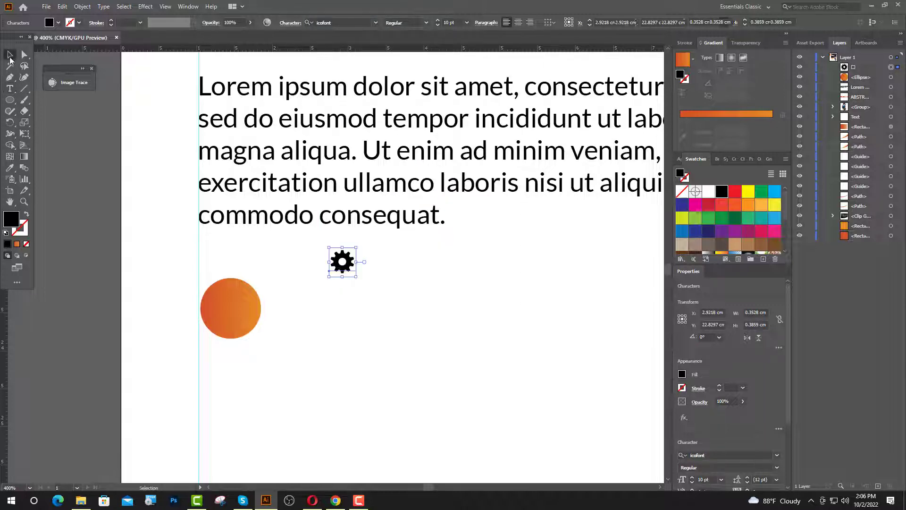
- Color the gear icon white by sampling the page background and place it at the middle of the orange circle
click(11, 169)
click(229, 276)
key(v)
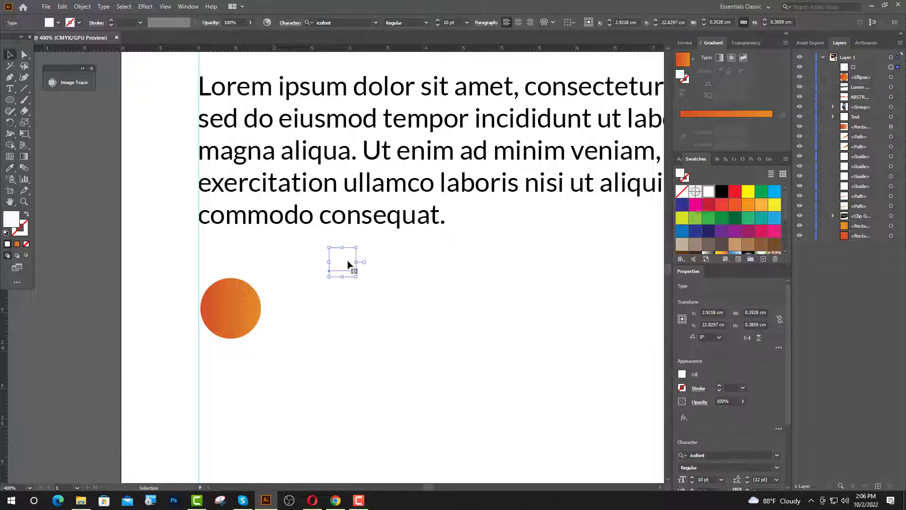
drag(346, 264, 252, 313)
drag(251, 313, 235, 312)
click(300, 286)
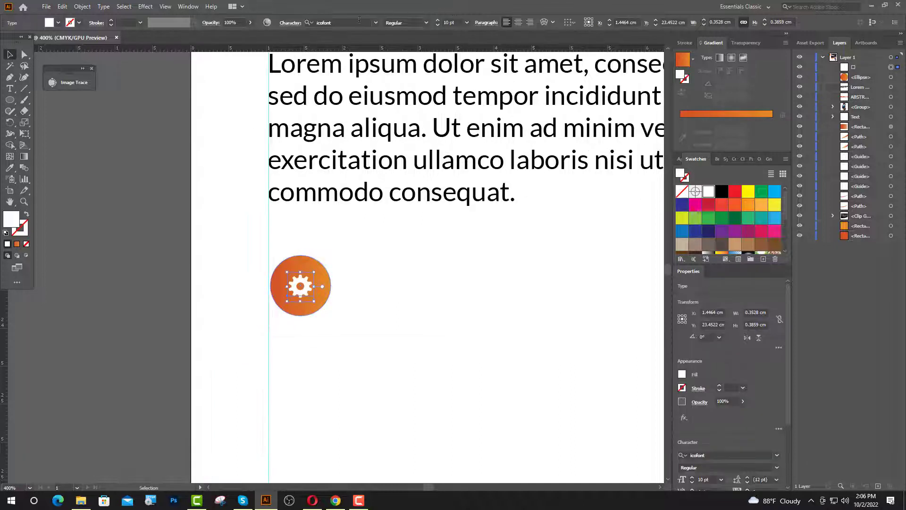
- Set the gear icon's font size to 16 pt and center it horizontally on the orange circle
drag(450, 22, 442, 29)
text(16)
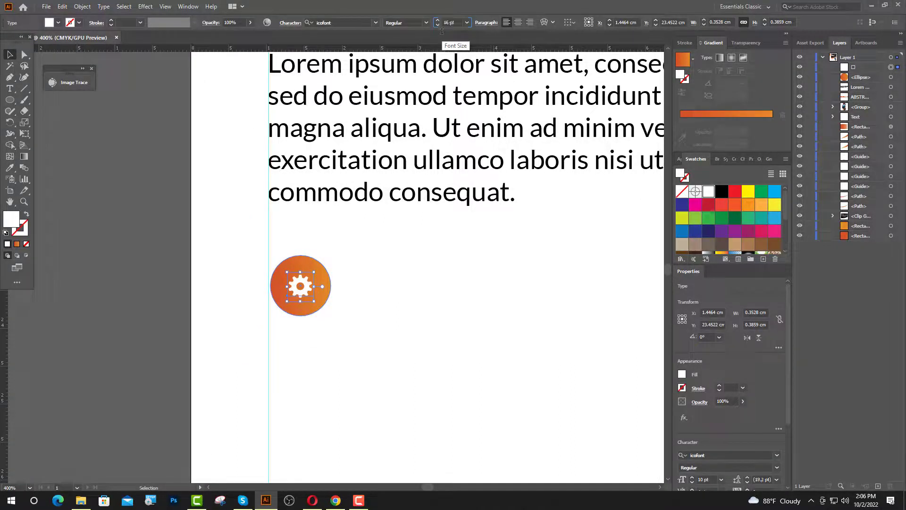
key(Return)
shift+click(304, 314)
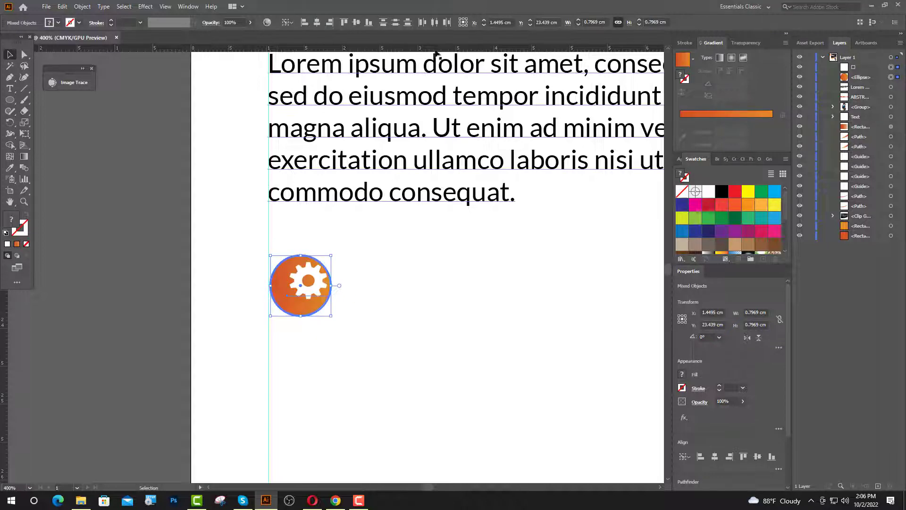
click(318, 22)
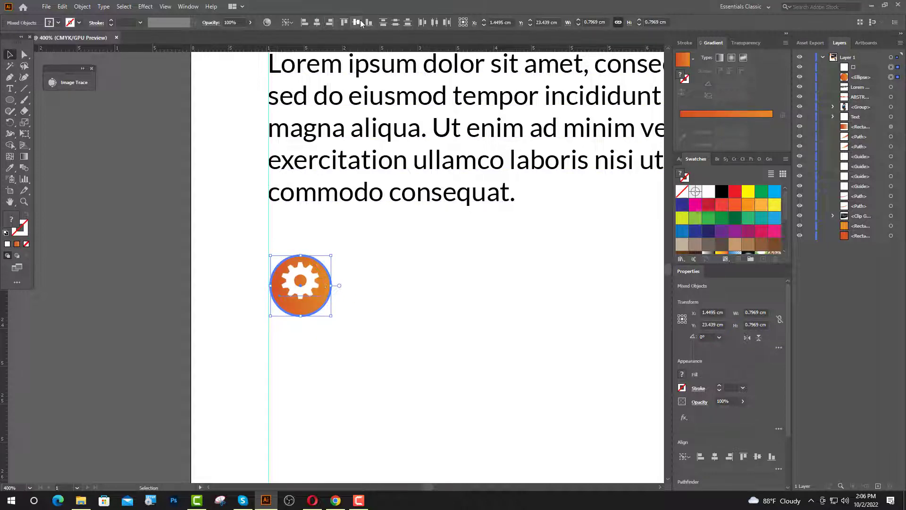
- Center the gear icon vertically on the orange circle and add the text "MARKETING STRATEGY" beside it
click(357, 22)
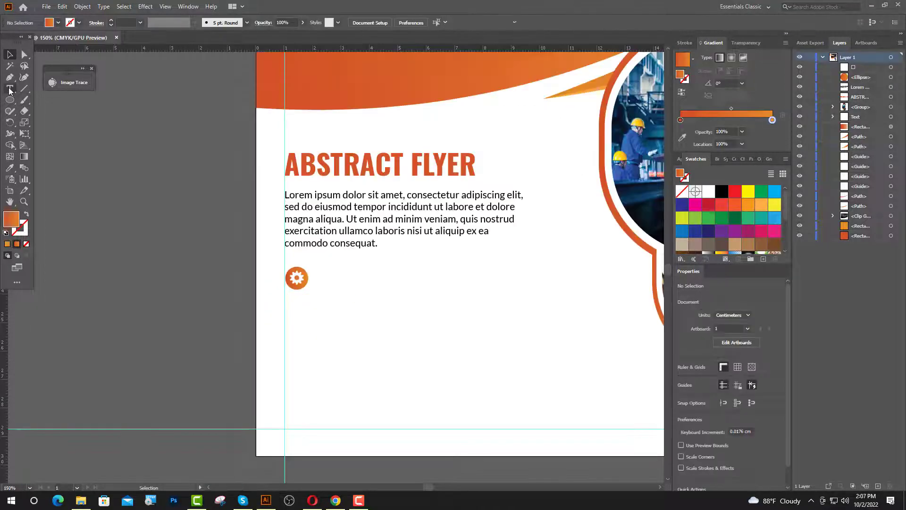
click(10, 89)
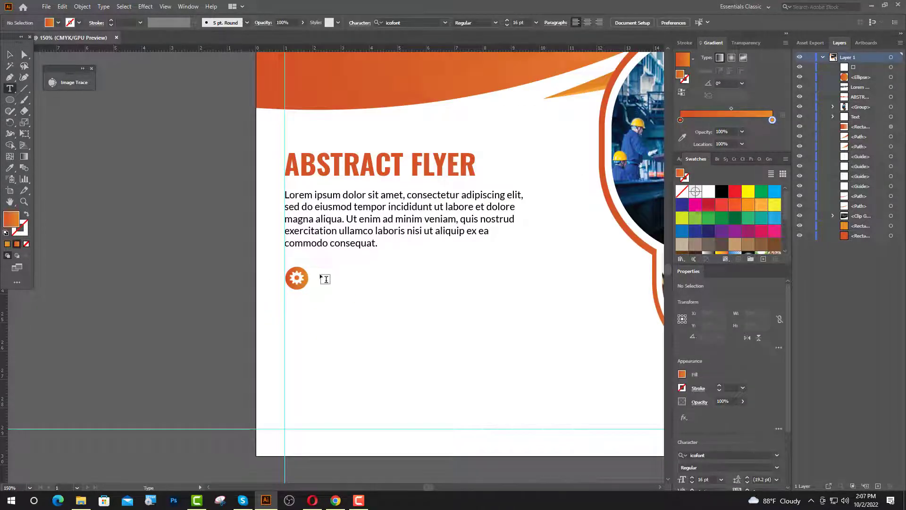
click(325, 279)
text(MARKETING S)
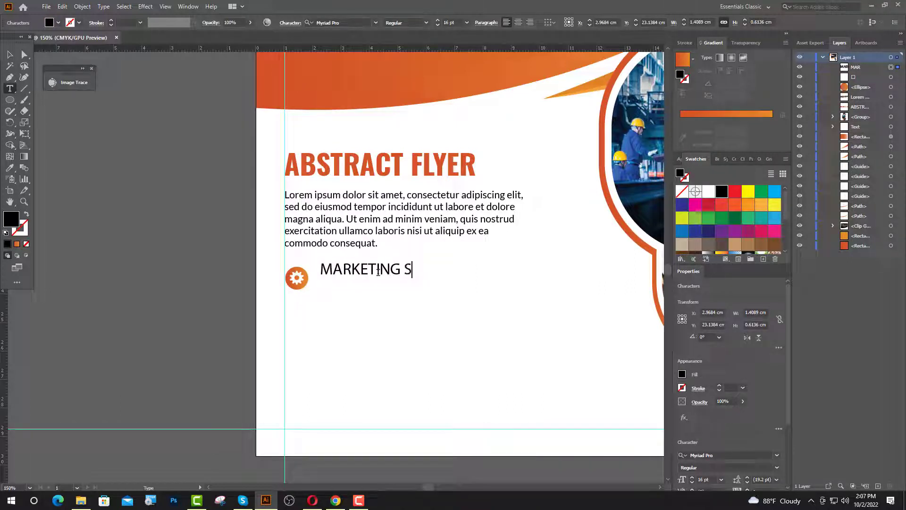
text(TRATEG)
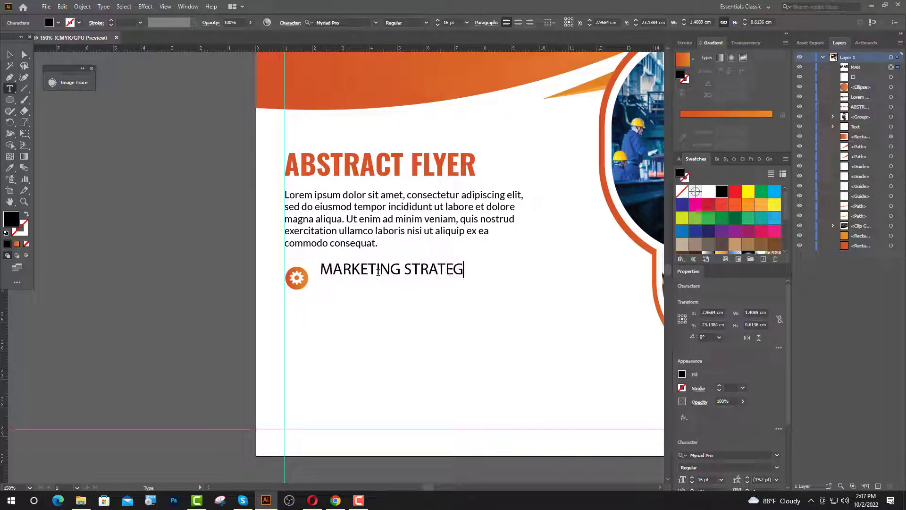
text(Y)
key(Escape)
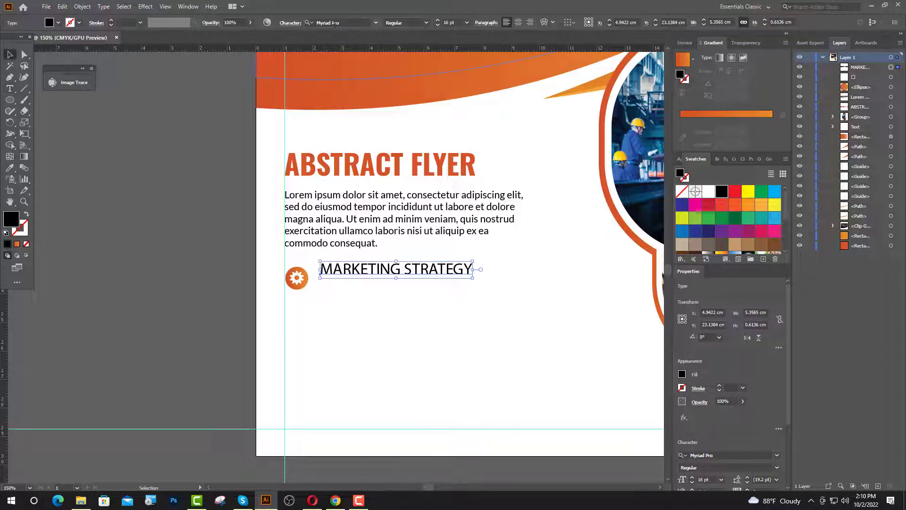
- Set the font of the "MARKETING STRATEGY" heading to Poppins Bold
click(335, 23)
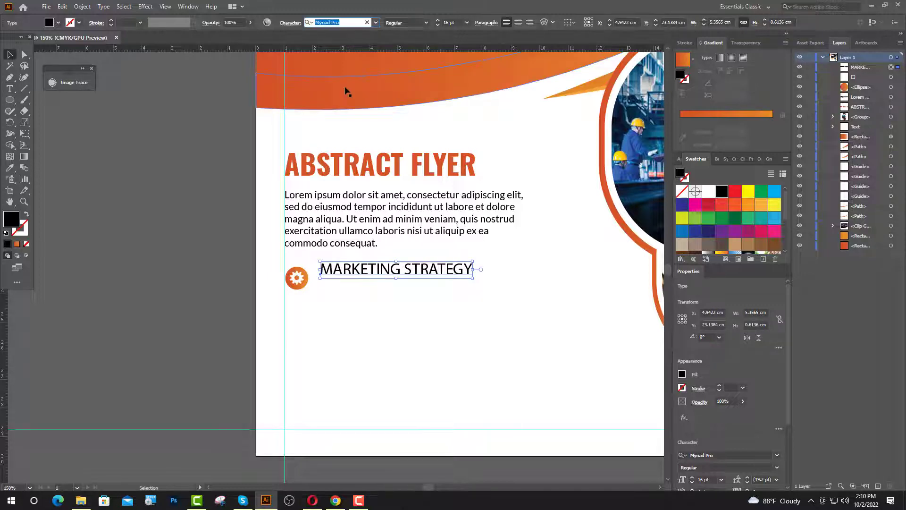
text(P)
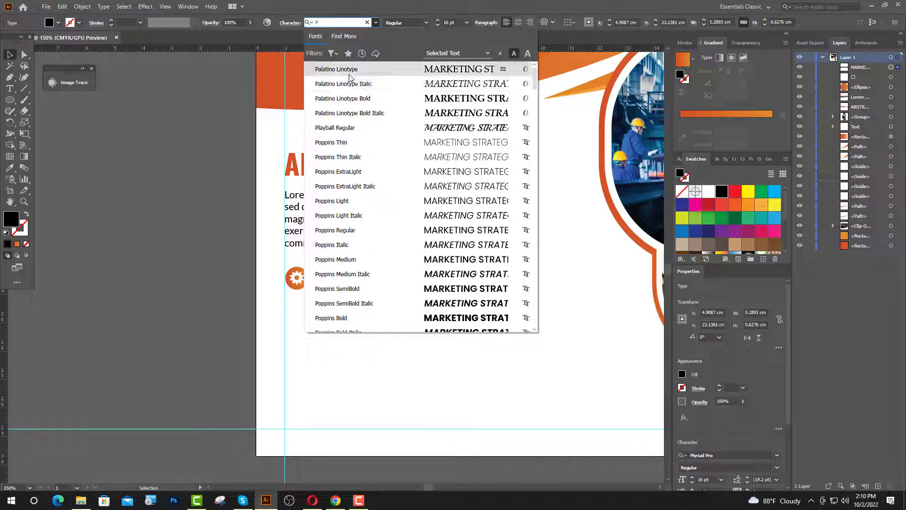
click(345, 318)
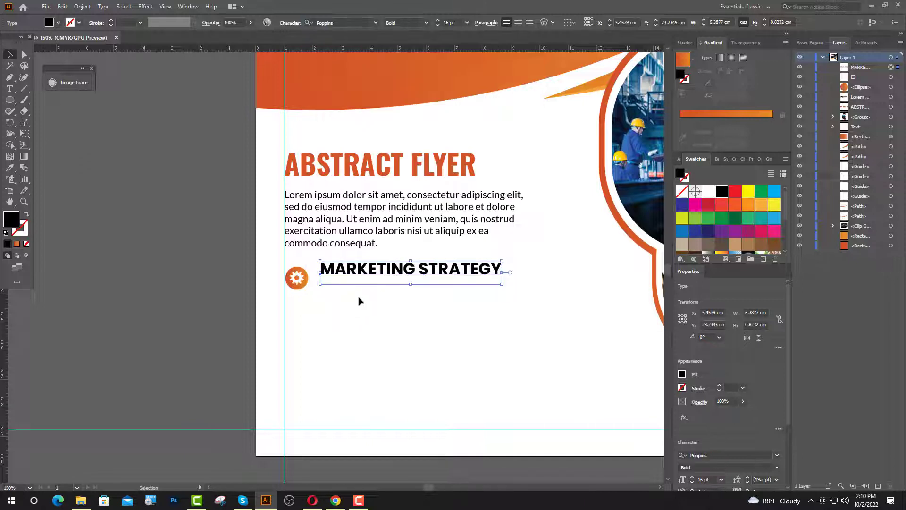
- Break the heading into two lines, with "STRATEGY" below "MARKETING"
click(10, 88)
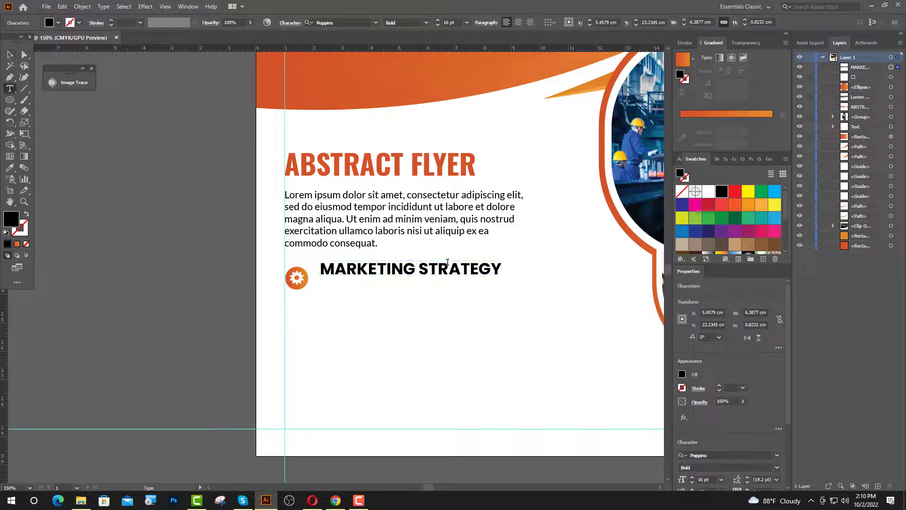
click(415, 269)
key(BackSpace)
key(Return)
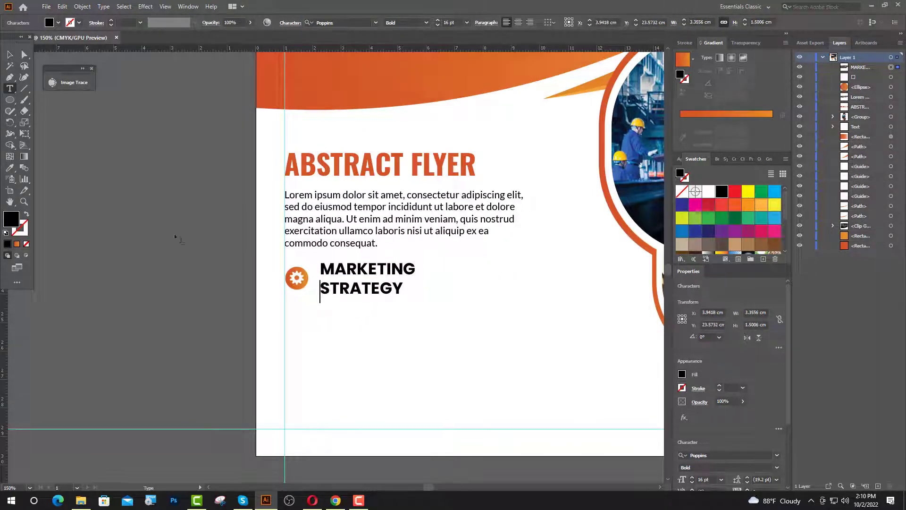
key(Escape)
- Set the two-line heading's font size to 12 pt and its leading to 12 pt
double_click(446, 22)
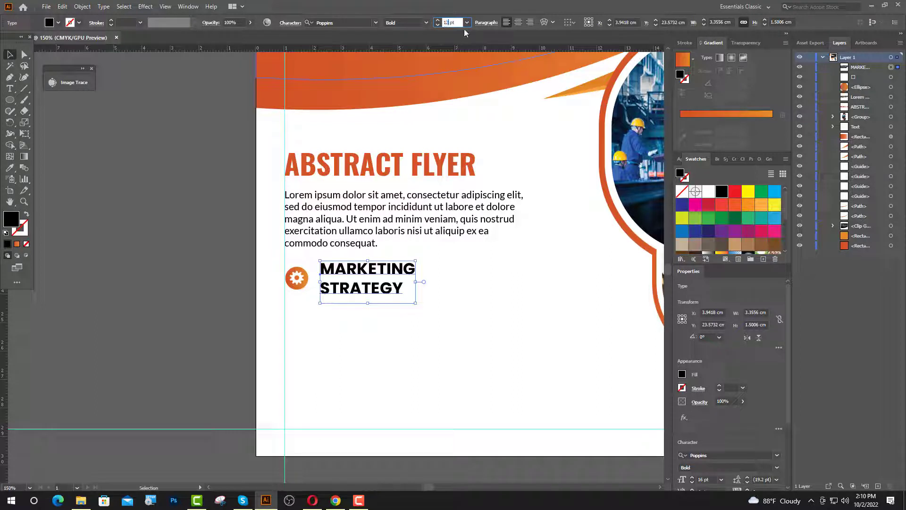
text(12)
key(Return)
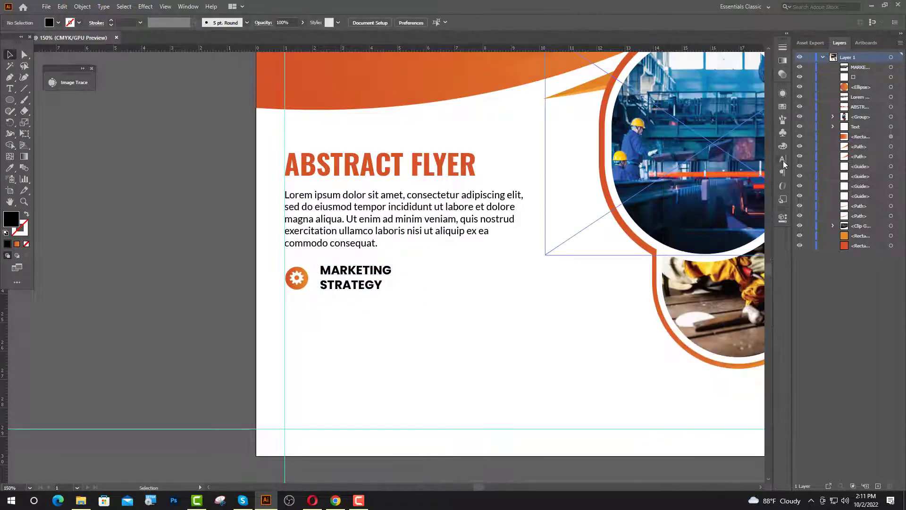
click(782, 160)
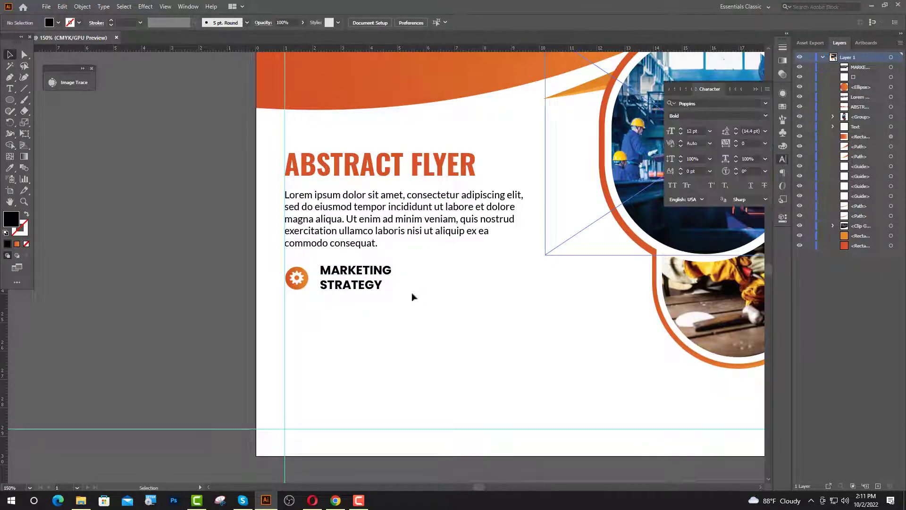
click(372, 283)
click(765, 131)
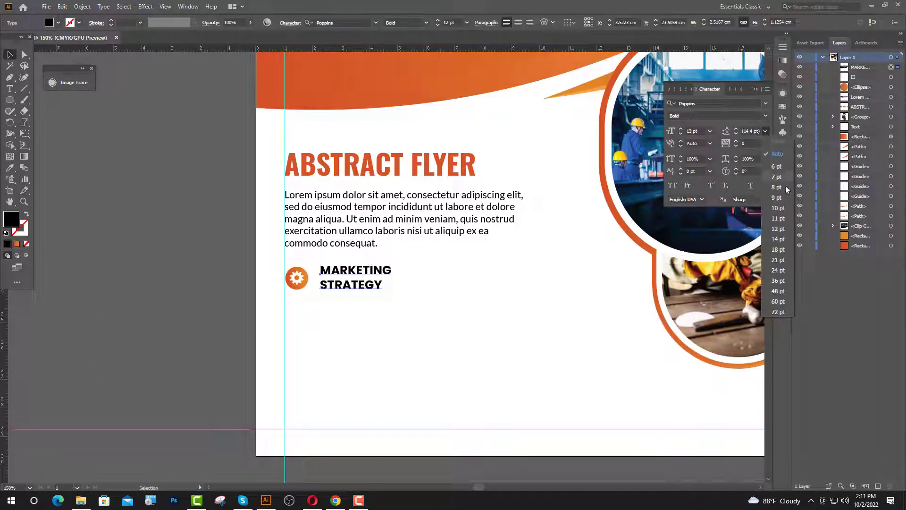
click(778, 229)
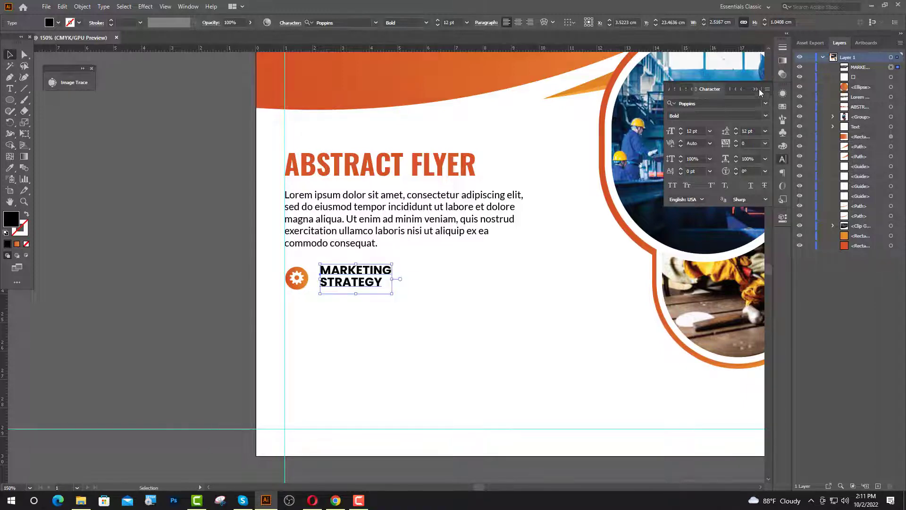
- Color the "MARKETING STRATEGY" heading by sampling the red-orange square beside the artboard with the Eyedropper
key(ctrl+minus)
click(9, 167)
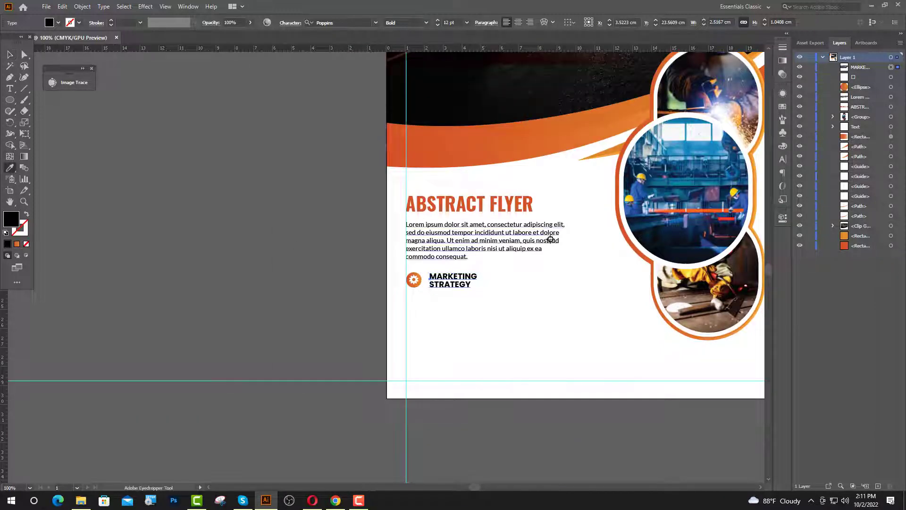
key(ctrl+minus)
key(ctrl+minus)
click(366, 114)
scroll(366, 113, right, 1)
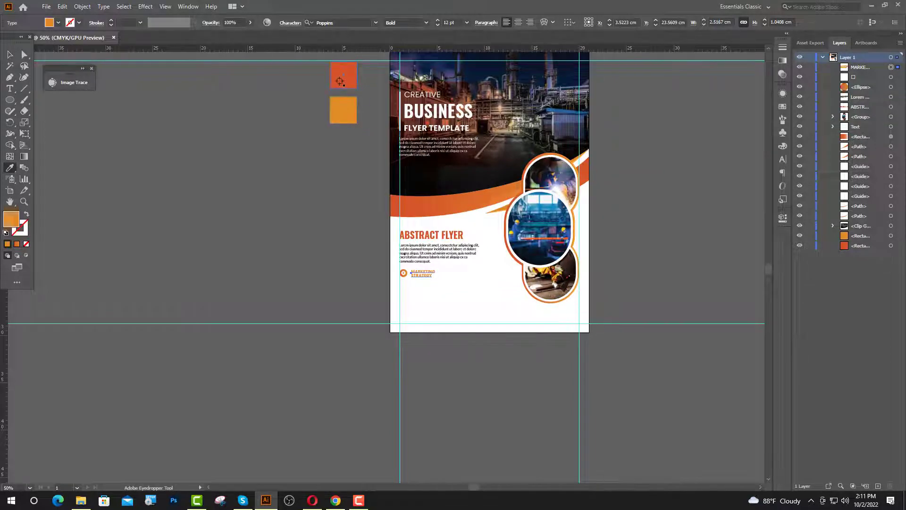
click(340, 81)
key(v)
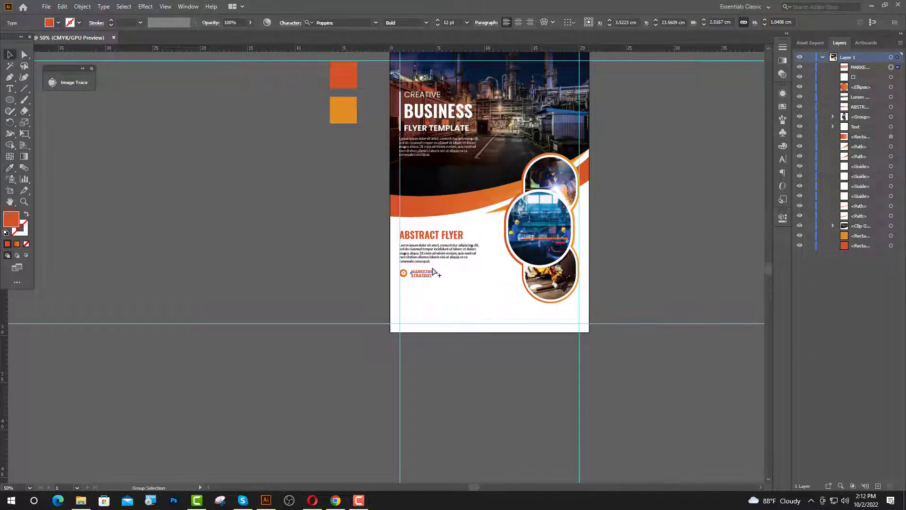
- Reduce the "MARKETING STRATEGY" heading's font size to 10 pt
scroll(434, 268, up, 3)
click(448, 23)
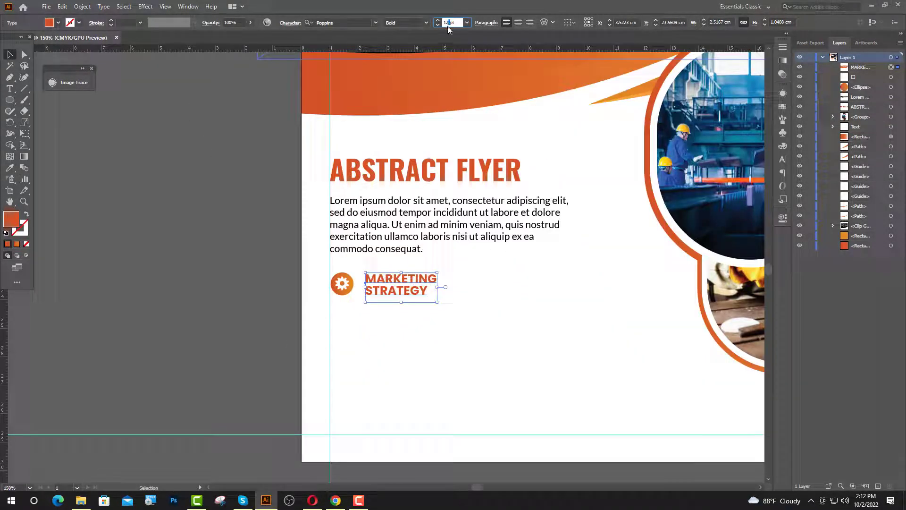
click(447, 22)
key(Return)
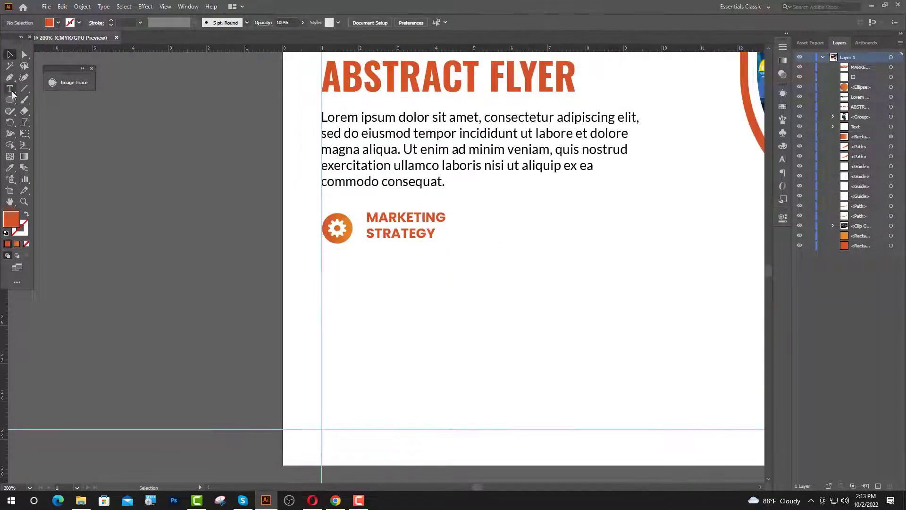
- Start a new text line below the gear icon and set its font to Lato Regular
click(10, 89)
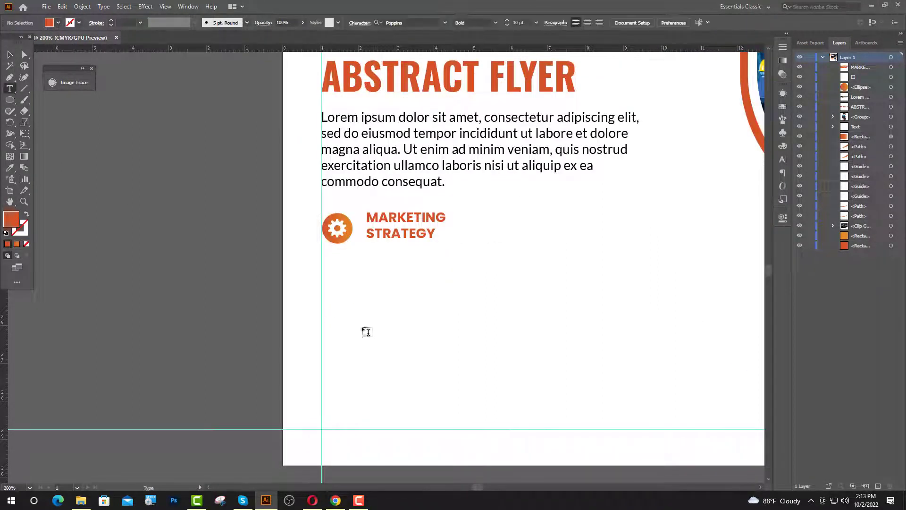
click(330, 258)
click(428, 21)
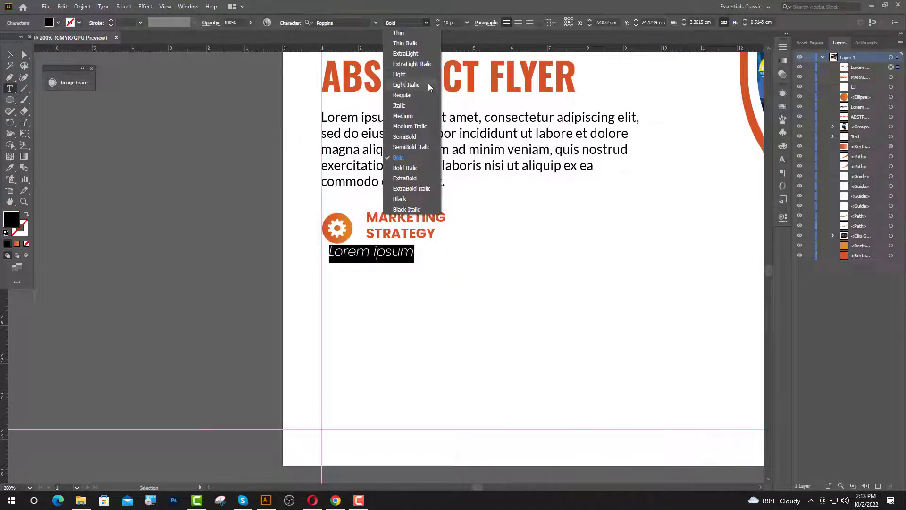
click(415, 90)
click(348, 22)
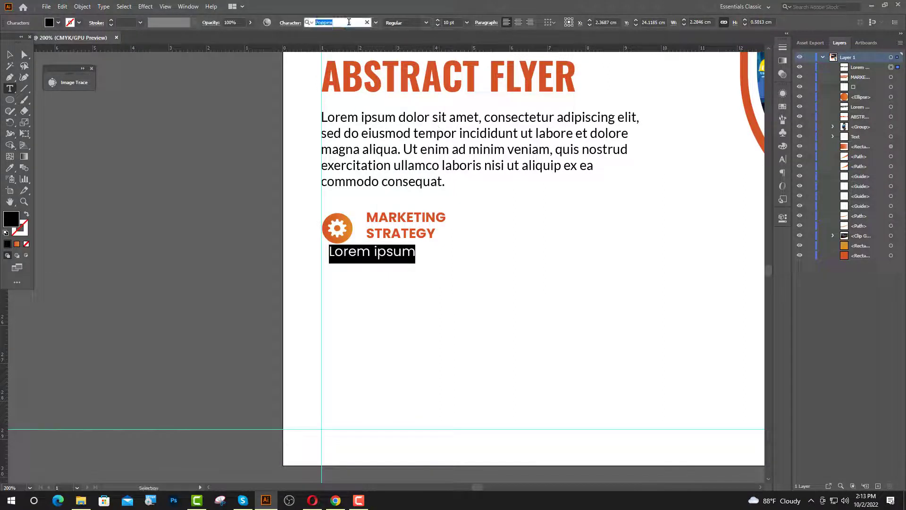
text(LA)
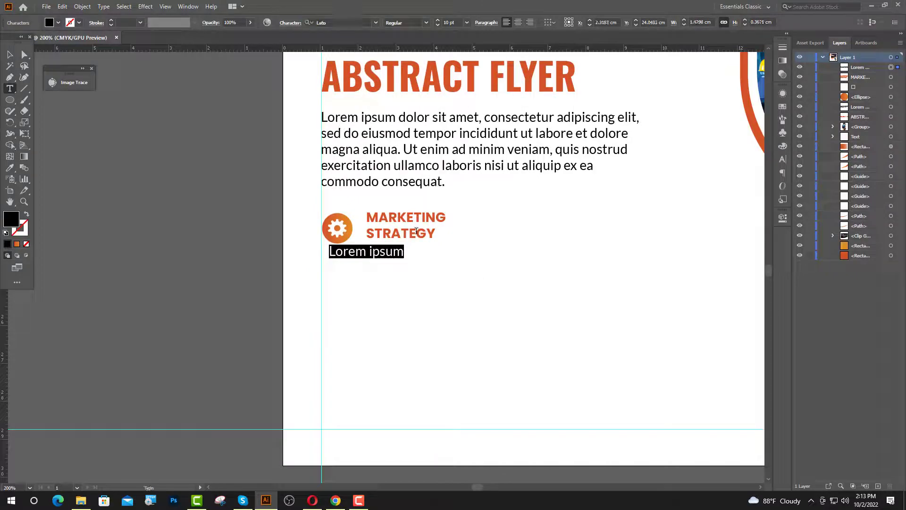
- Copy the opening sentence of "Why do we use it?" from lipsum.com in the browser and paste it over the placeholder text in Illustrator
click(335, 500)
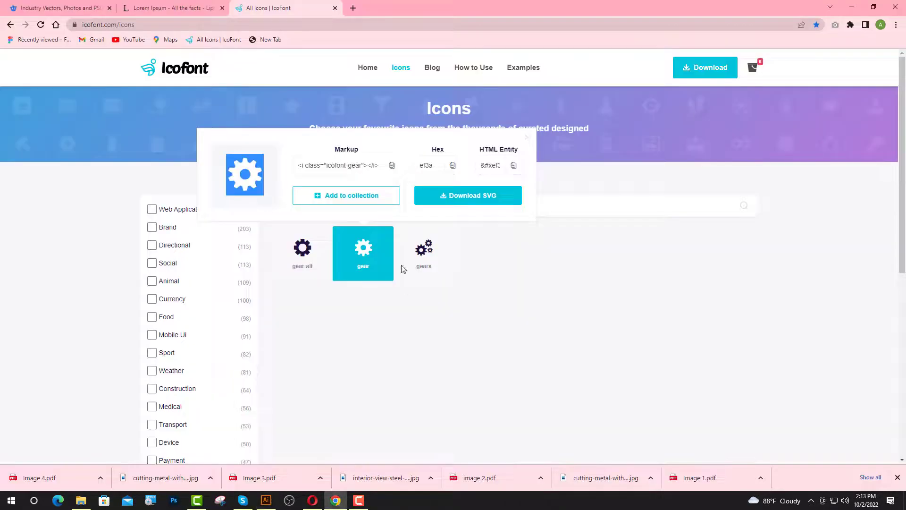
click(201, 8)
scroll(598, 253, up, 15)
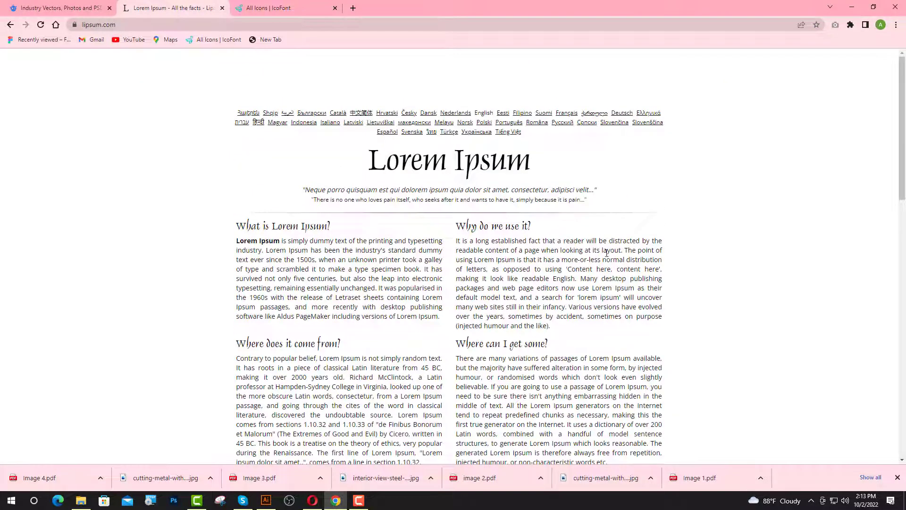
drag(622, 250, 457, 239)
key(ctrl+c)
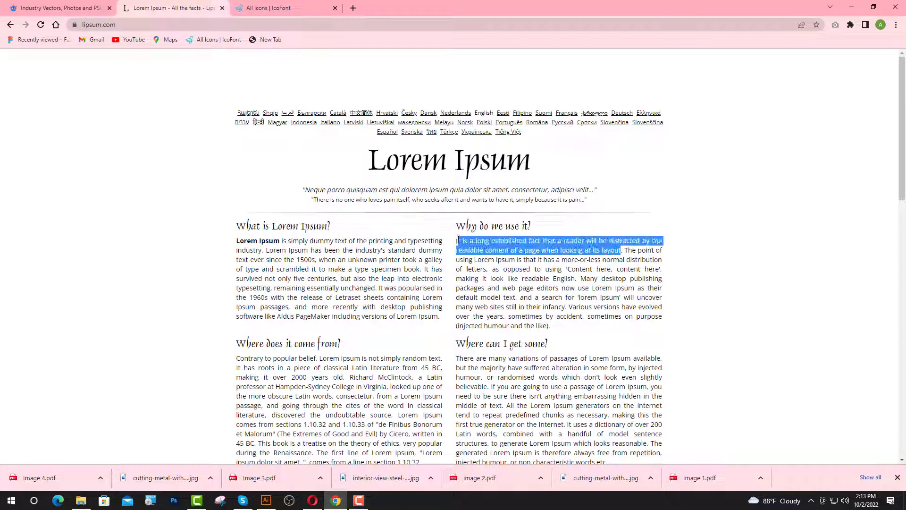
click(266, 500)
key(ctrl+v)
- Break the pasted sentence into four lines after "that a", "by the" and "page when", and end it with a full stop
scroll(564, 237, up, 2)
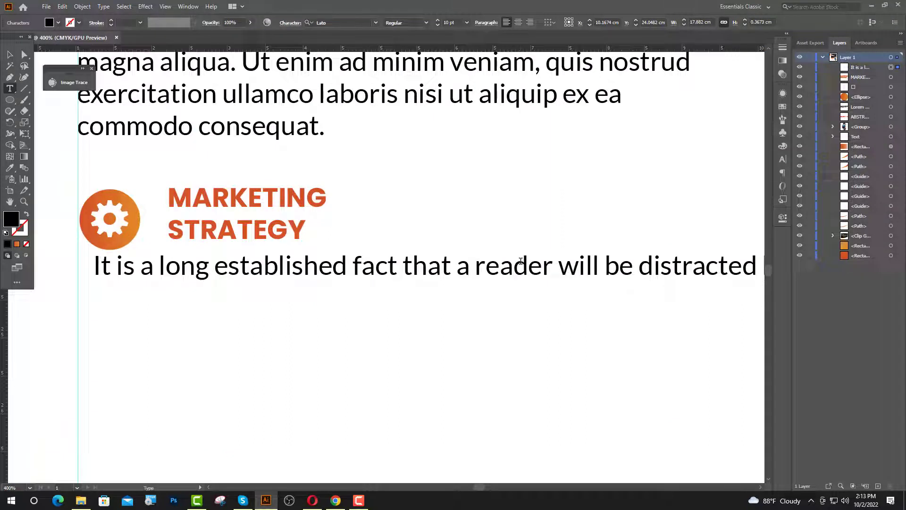
key(BackSpace)
key(Return)
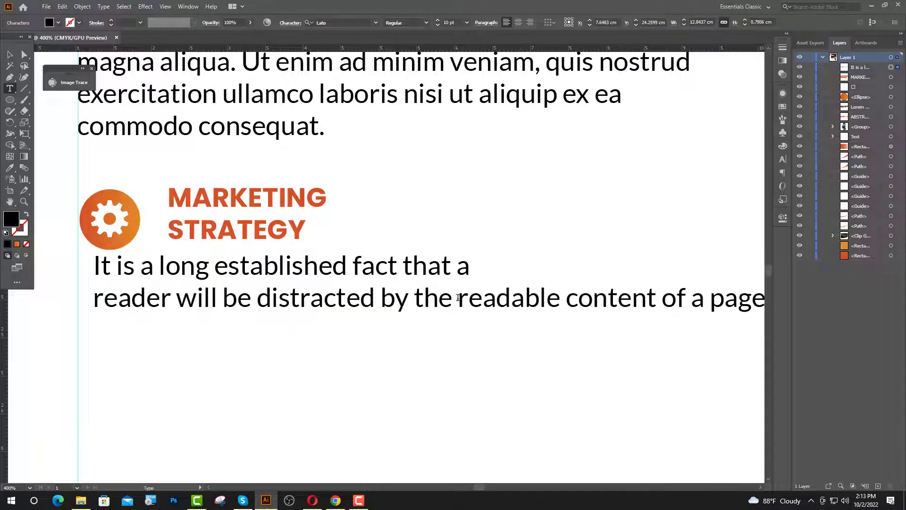
key(BackSpace)
key(Return)
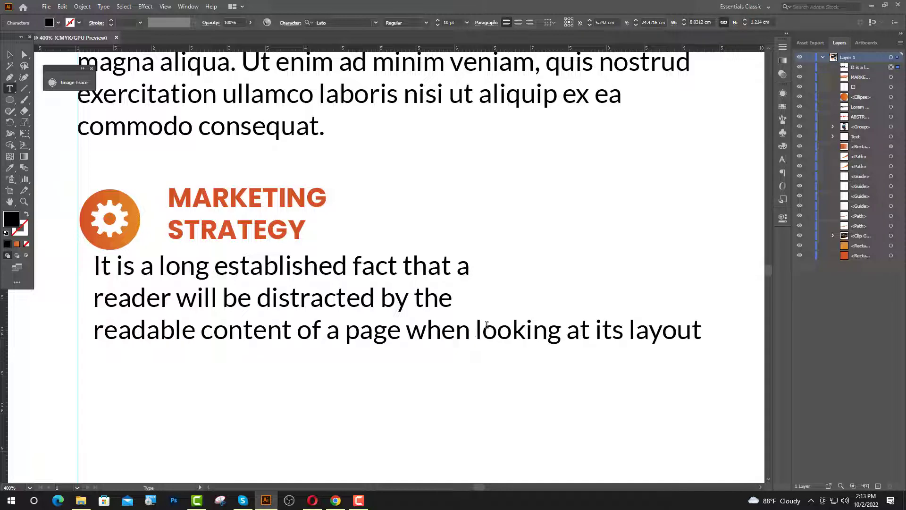
key(BackSpace)
key(Return)
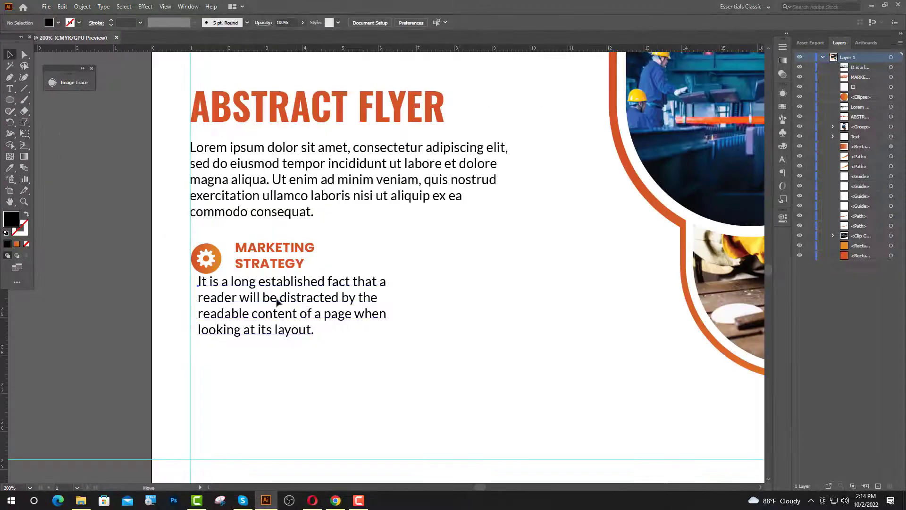
- Move the four-line paragraph to the vertical margin guide under the gear icon, leaving a small gap below the circle
drag(276, 296, 269, 302)
scroll(196, 282, up, 2)
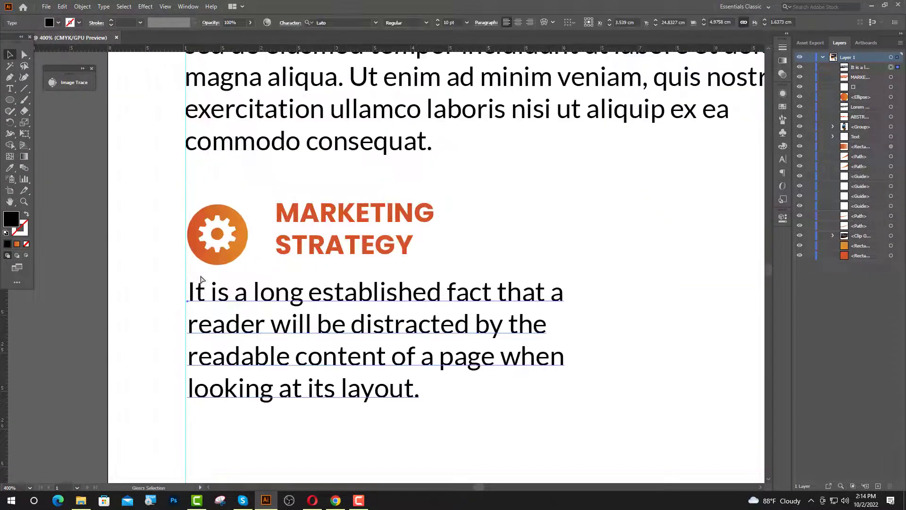
key(Up)
key(Up)
key(Up)
key(Up)
key(Up)
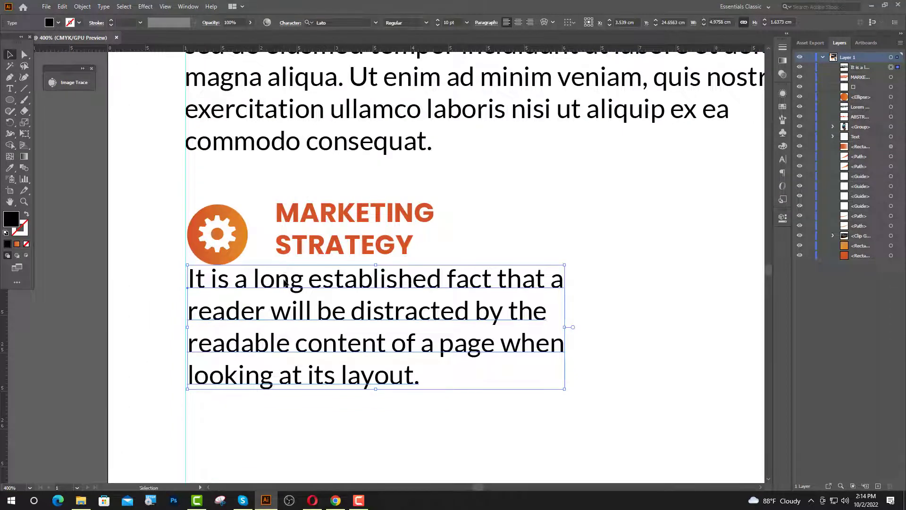
key(Down)
key(Down)
key(Down)
key(Down)
key(Down)
key(shift+Down)
key(shift+Down)
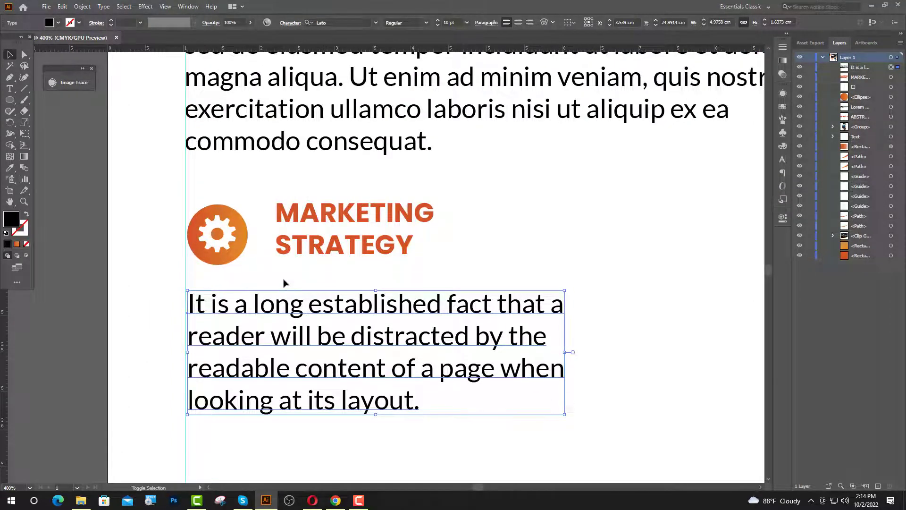
scroll(314, 314, down, 2)
click(392, 304)
scroll(361, 308, down, 1)
scroll(331, 314, down, 2)
scroll(331, 315, down, 4)
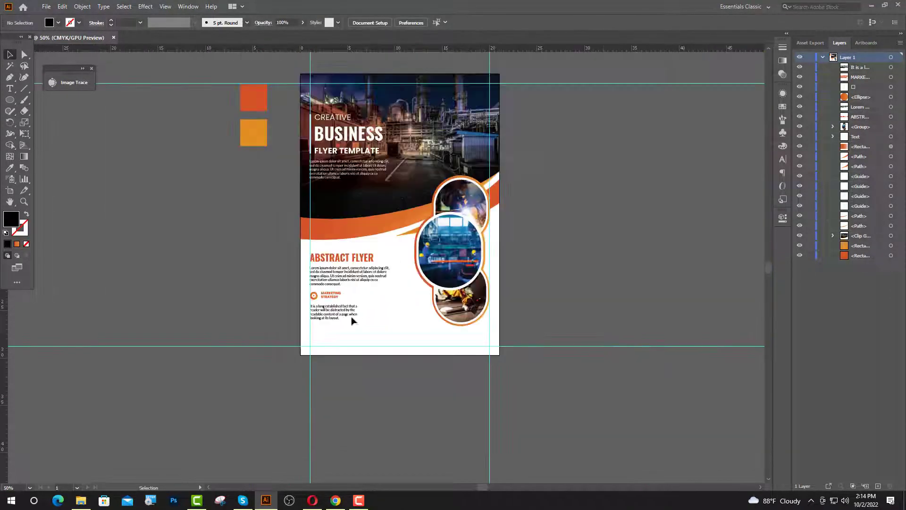
- Recolour the Abstract Flyer paragraph and the four-line Marketing Strategy paragraph from black to a neutral dark grey fill
click(352, 317)
shift+click(366, 277)
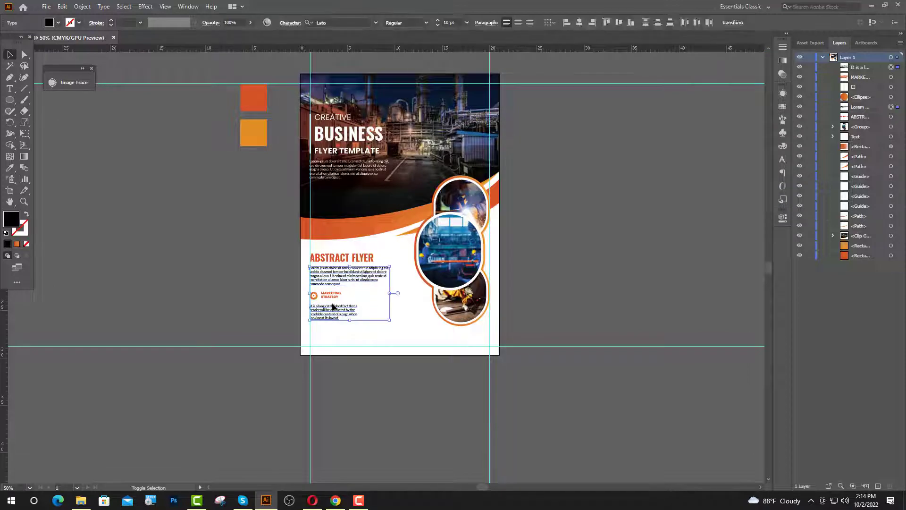
double_click(11, 218)
click(502, 340)
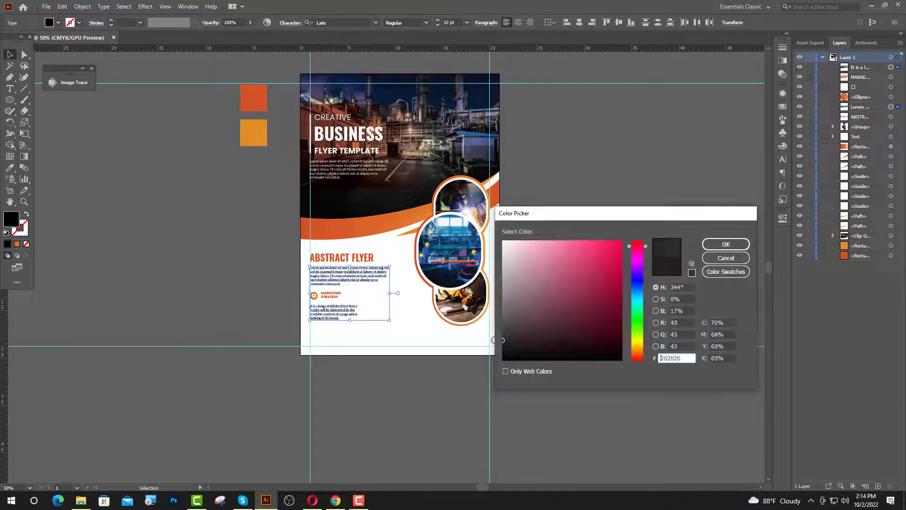
drag(503, 340, 502, 336)
click(730, 246)
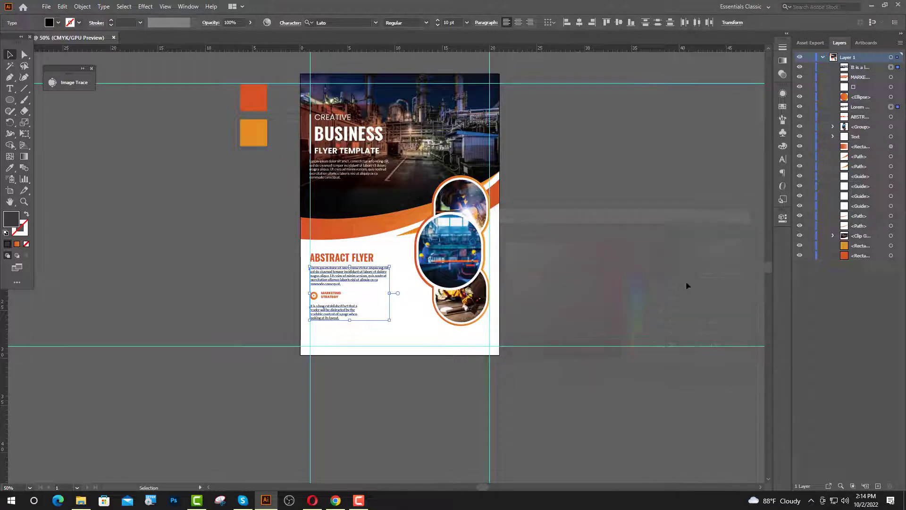
click(543, 295)
- Draw a vertical divider line with the Pen tool beside the Marketing Strategy block, spanning from its heading to the paragraph's last line
scroll(350, 303, up, 2)
scroll(350, 302, up, 1)
click(9, 78)
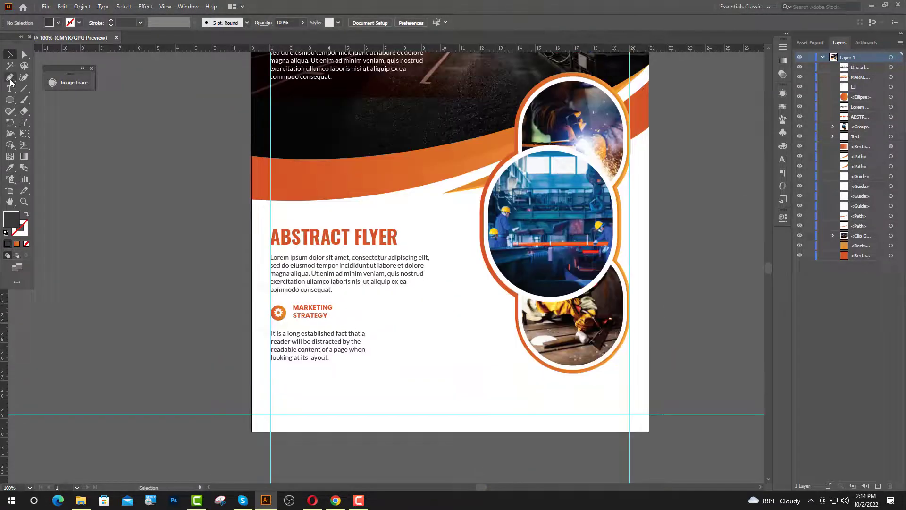
scroll(390, 334, up, 1)
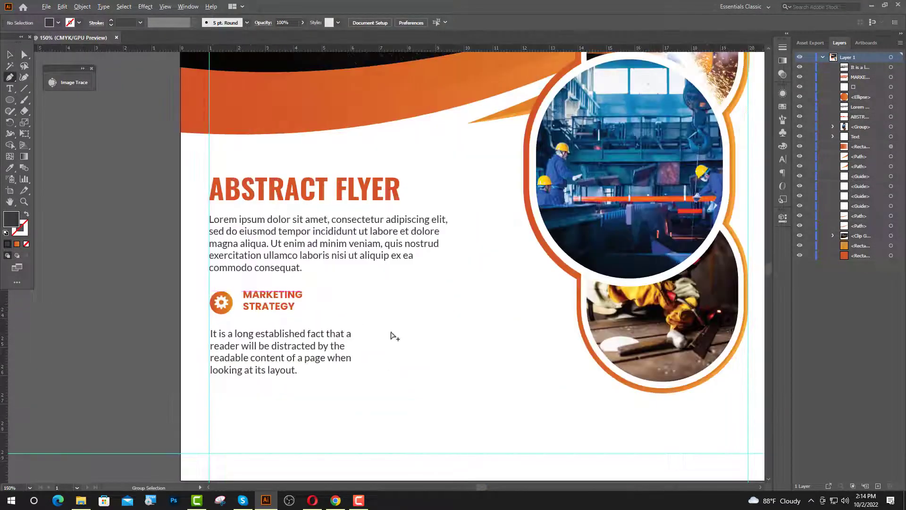
click(373, 291)
click(372, 375)
key(v)
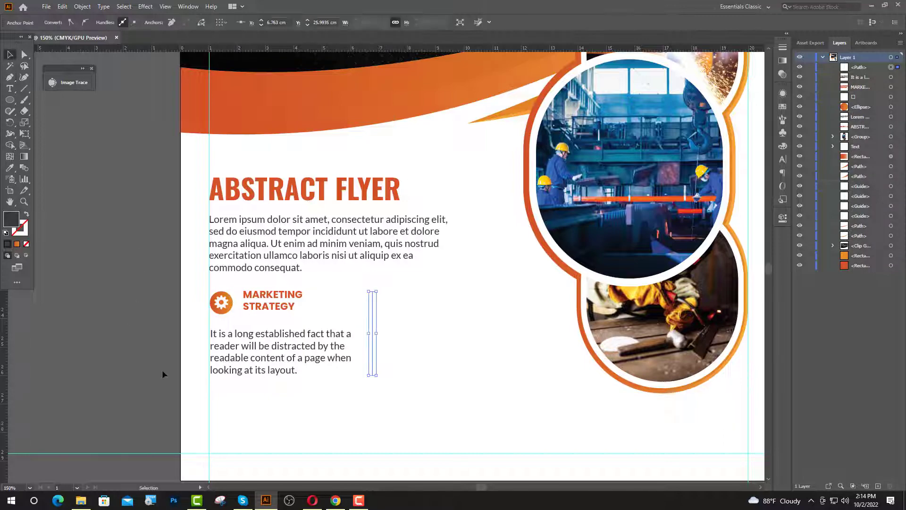